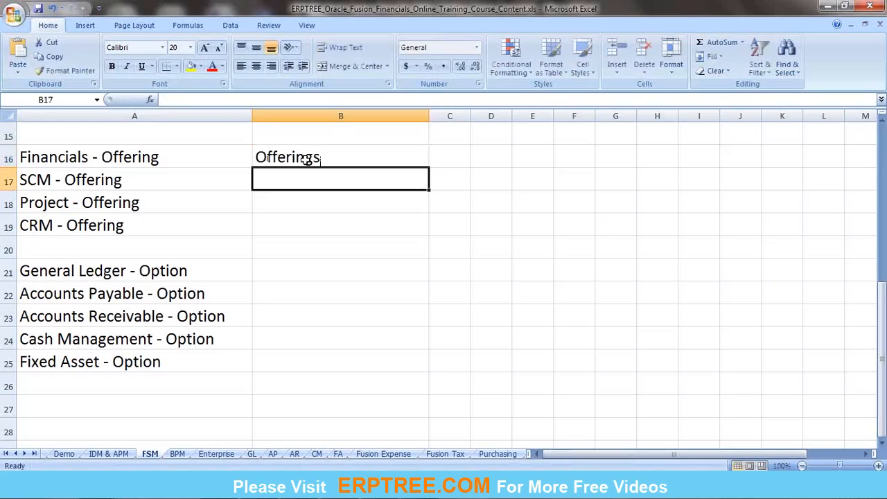
Step: Enter "Options" in cell B17 and "Features" in cell B18, below the Offerings entry
{"action": "type", "text": "Options"}
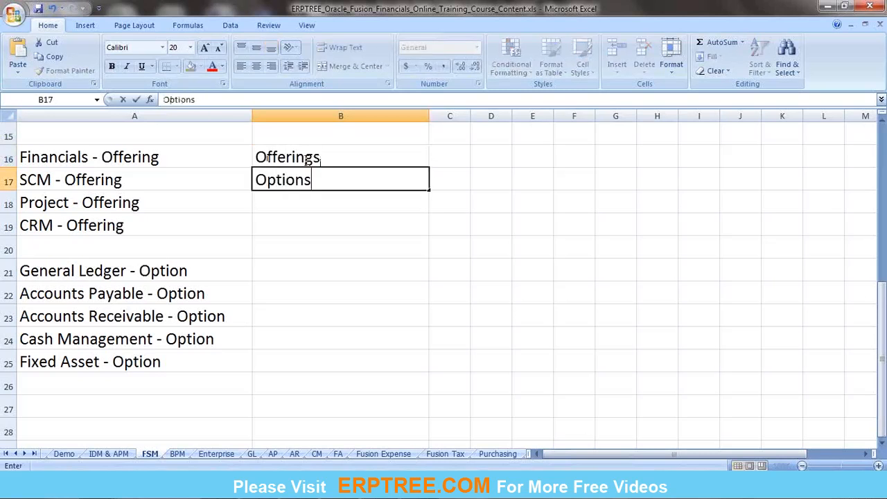
{"action": "left_click", "coordinate": [297, 202]}
{"action": "type", "text": "Fea"}
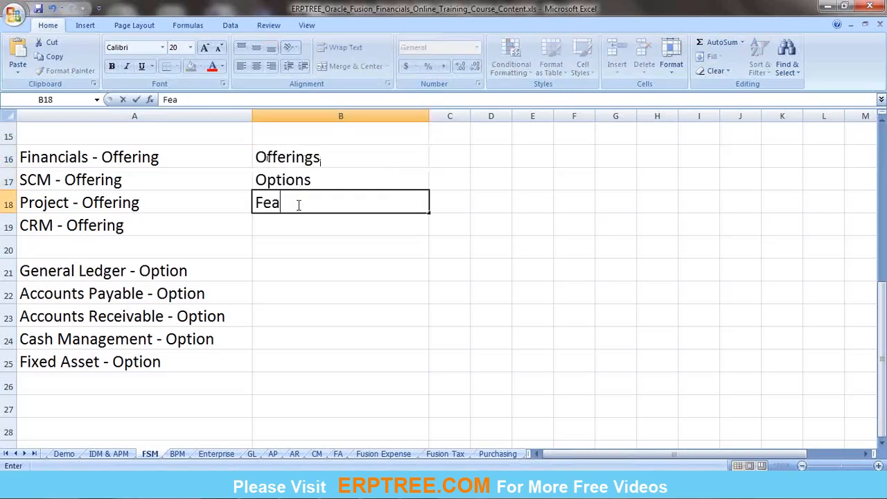
{"action": "type", "text": "tures"}
Step: Extend the Offerings entry in B16 to read "Offerings - Fin, SCM, PRO"
{"action": "left_click", "coordinate": [341, 158]}
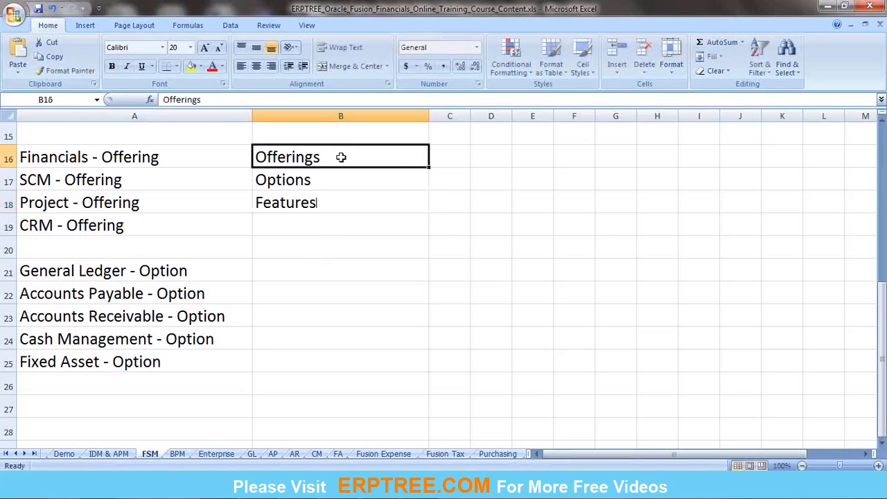
{"action": "double_click", "coordinate": [341, 158]}
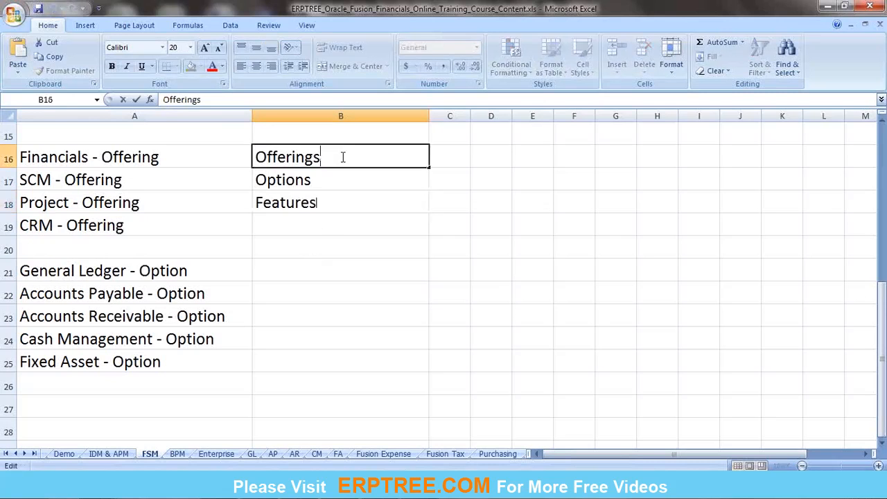
{"action": "type", "text": "- Fin, SCM, "}
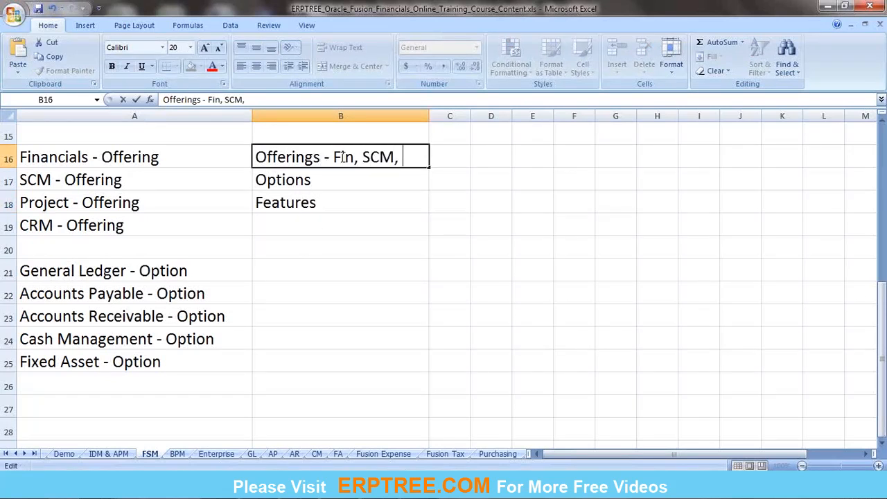
{"action": "type", "text": "PRO"}
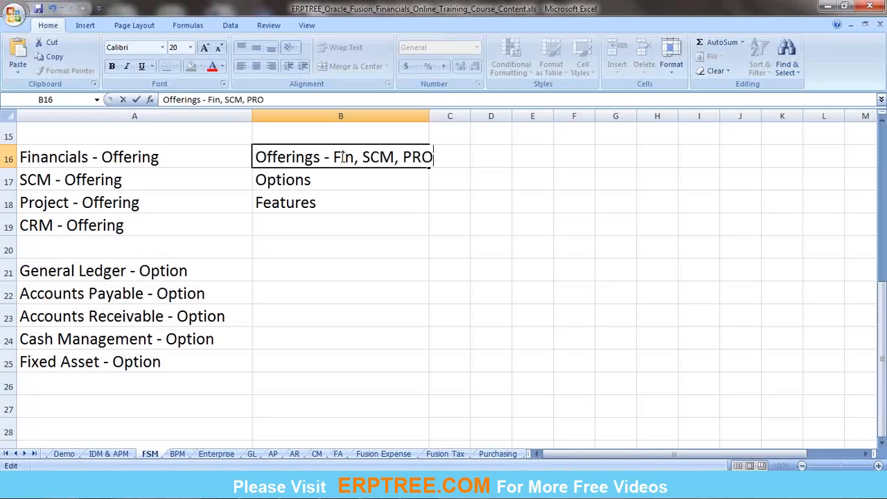
Step: Extend the Options entry in B17 to read "Options - GL, AP, AR"
{"action": "left_click", "coordinate": [346, 183]}
{"action": "double_click", "coordinate": [346, 183]}
{"action": "type", "text": "- g"}
{"action": "key", "text": "BackSpace"}
{"action": "type", "text": "GL, AP, AR"}
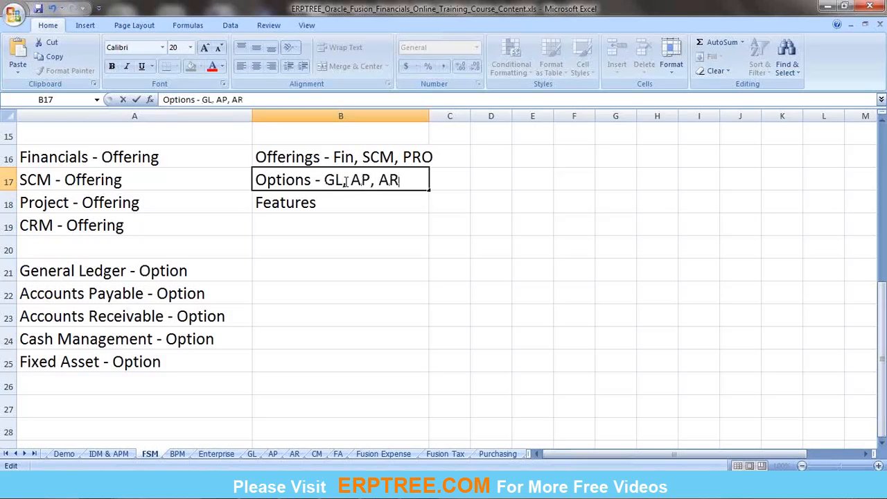
Step: Append a dash to the Features entry in B18 and select the three entries B16:B18
{"action": "left_click", "coordinate": [346, 202]}
{"action": "double_click", "coordinate": [346, 202]}
{"action": "type", "text": "-"}
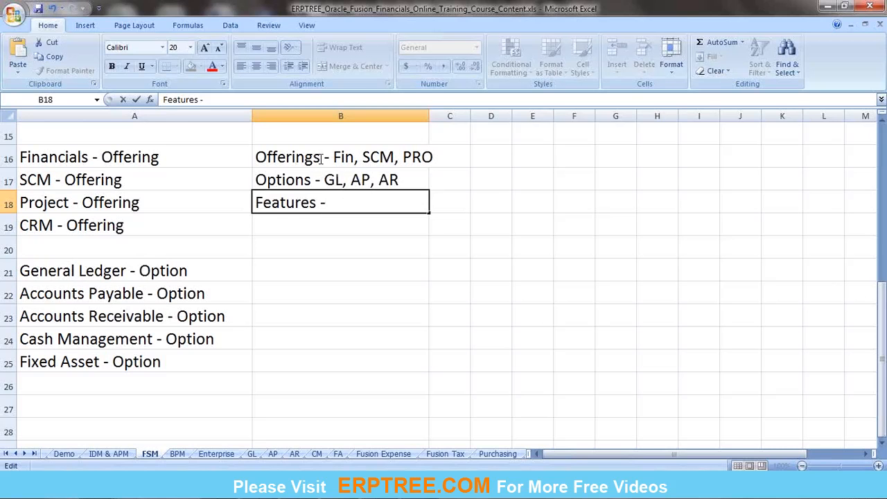
{"action": "left_click_drag", "start_coordinate": [308, 158], "coordinate": [303, 201]}
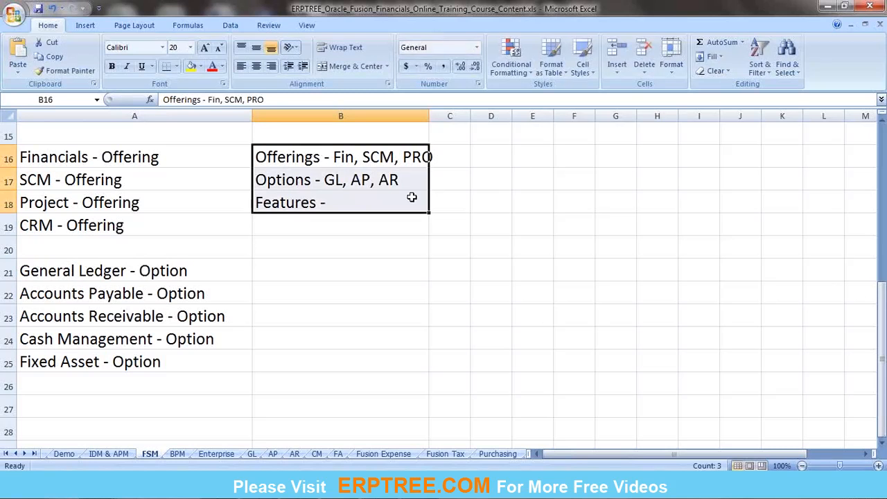
Step: Highlight the "Functional Setup Manager (FSM)" heading in A14 with a yellow fill
{"action": "left_click_drag", "start_coordinate": [884, 311], "coordinate": [884, 304]}
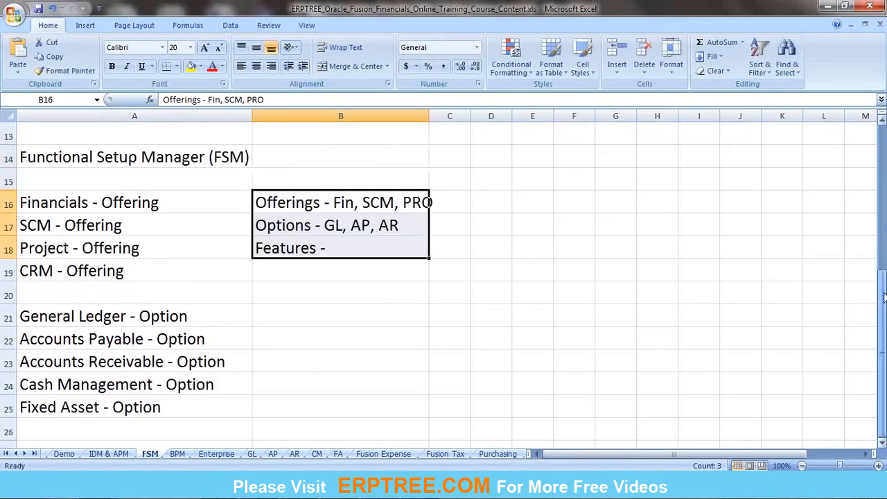
{"action": "left_click", "coordinate": [137, 158]}
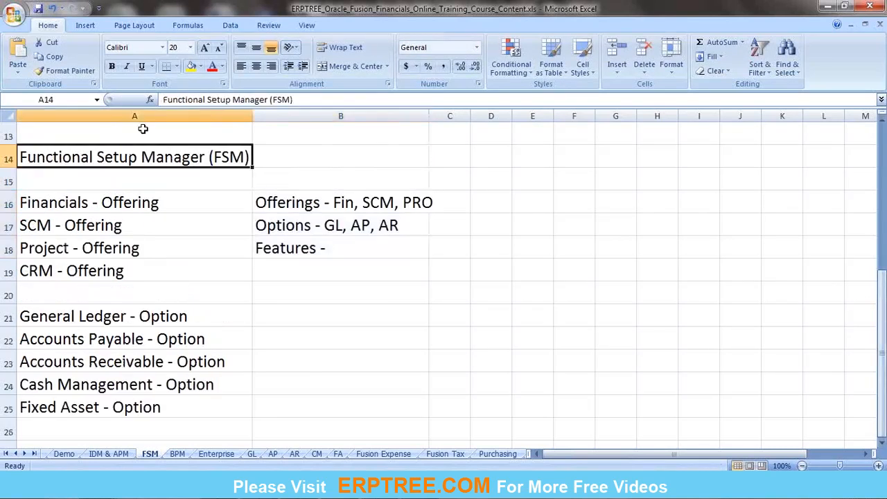
{"action": "left_click", "coordinate": [190, 66]}
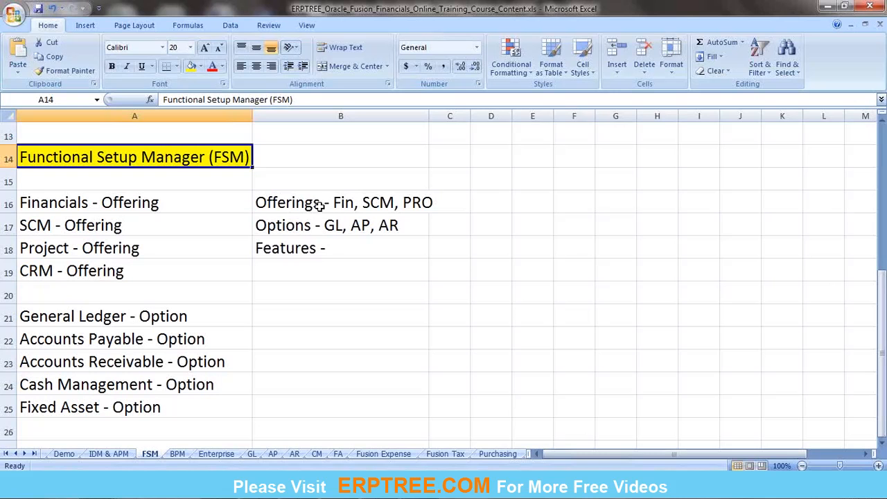
Step: Review the Offerings, Options and Features entries in B16:B18 alongside the offering and option lists in column A
{"action": "left_click", "coordinate": [882, 445]}
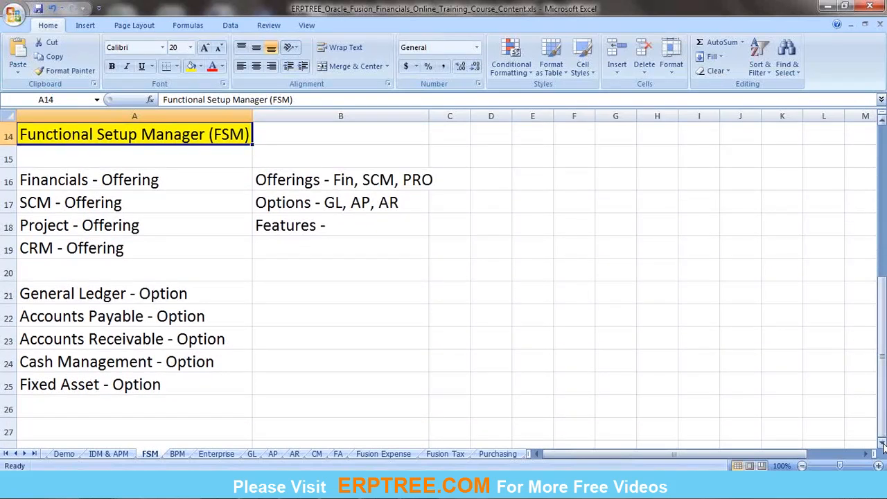
{"action": "left_click", "coordinate": [882, 444]}
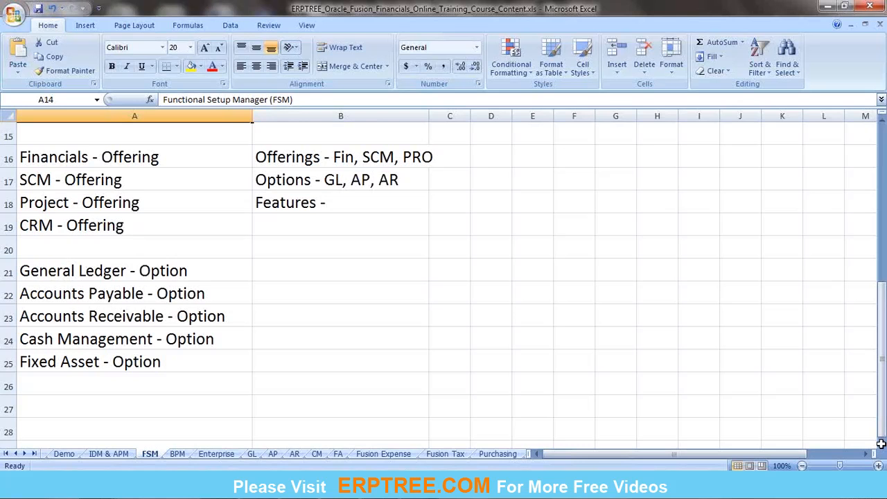
{"action": "left_click", "coordinate": [277, 160]}
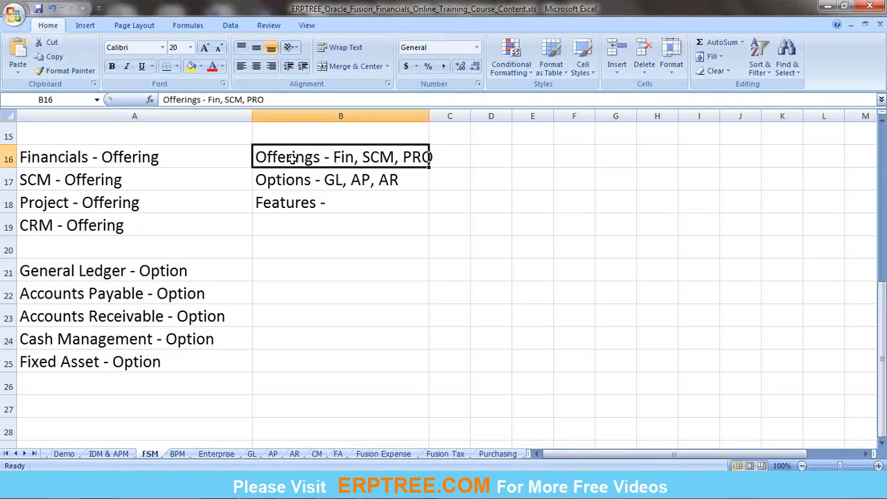
{"action": "left_click", "coordinate": [286, 181]}
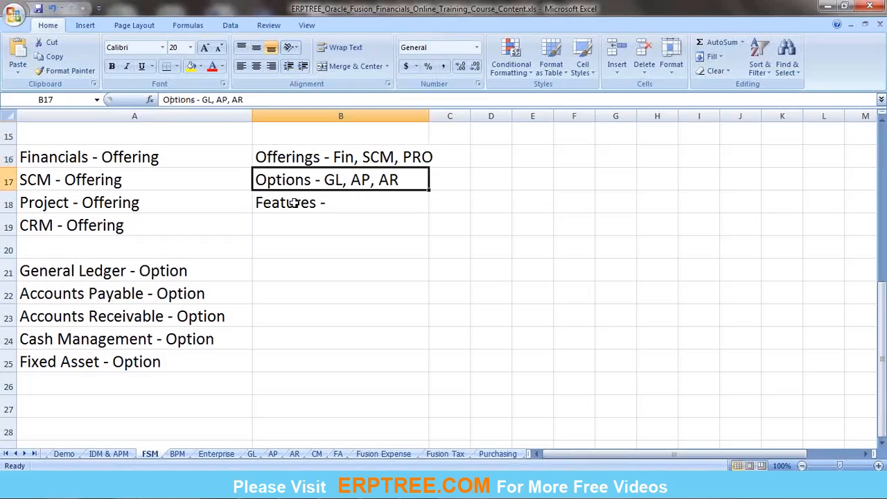
{"action": "left_click", "coordinate": [294, 202]}
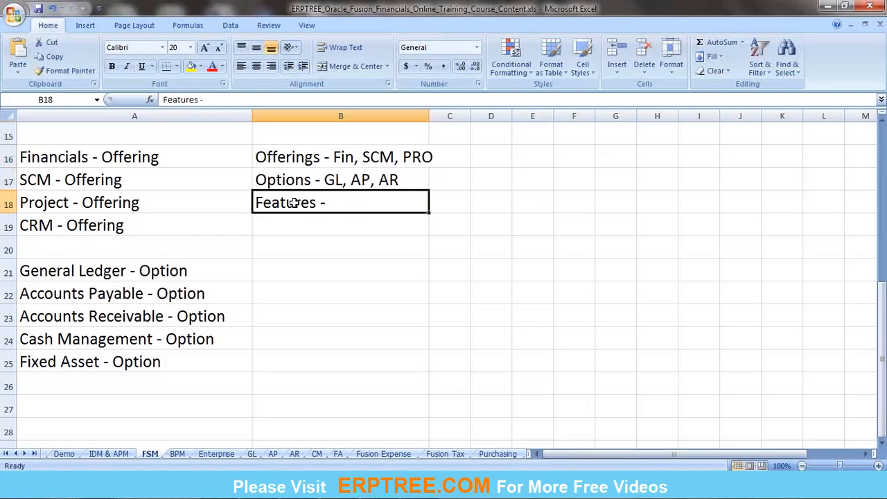
{"action": "left_click_drag", "start_coordinate": [883, 348], "coordinate": [883, 350]}
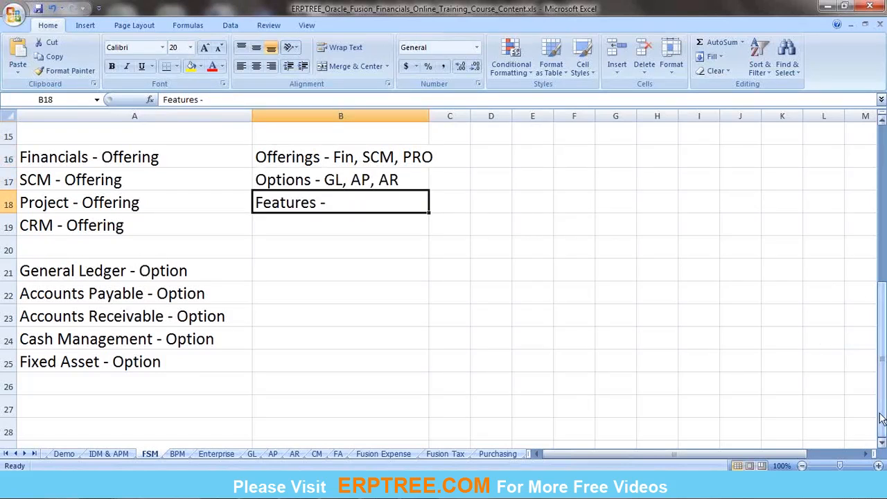
{"action": "left_click_drag", "start_coordinate": [884, 397], "coordinate": [884, 344]}
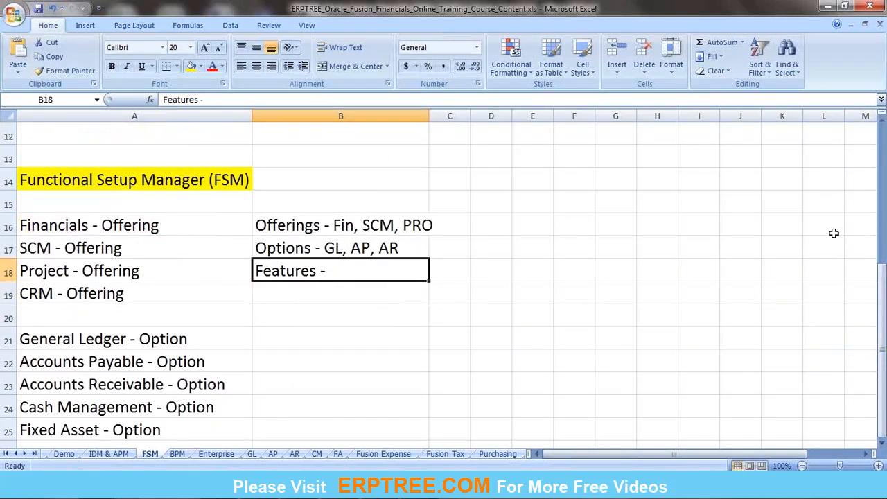
{"action": "left_click", "coordinate": [881, 291]}
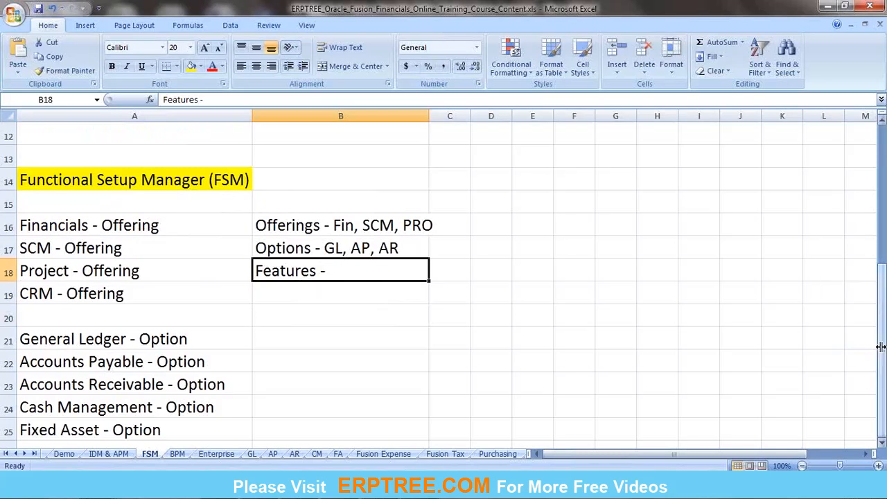
Step: Add the heading "FSM Process" in cell A27, below the option list, and give it a yellow fill
{"action": "left_click", "coordinate": [882, 444]}
{"action": "left_click", "coordinate": [882, 443]}
{"action": "left_click", "coordinate": [883, 444]}
{"action": "left_click", "coordinate": [882, 443]}
{"action": "left_click", "coordinate": [883, 444]}
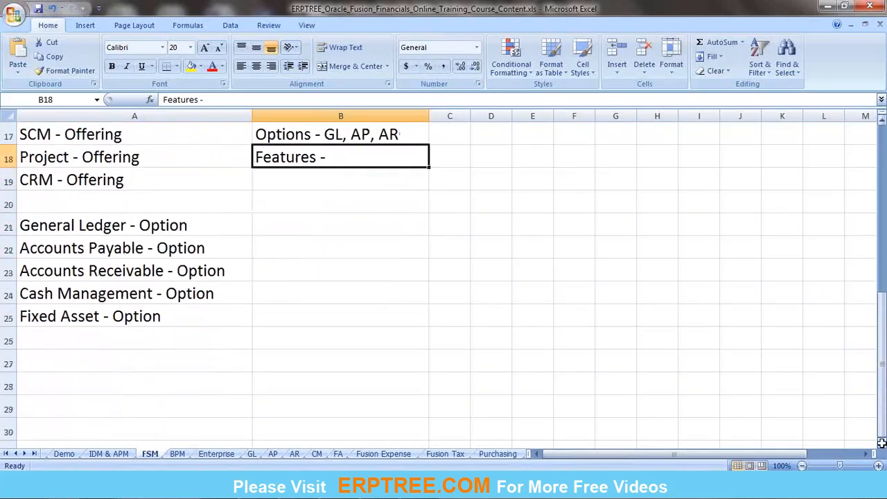
{"action": "left_click", "coordinate": [118, 366]}
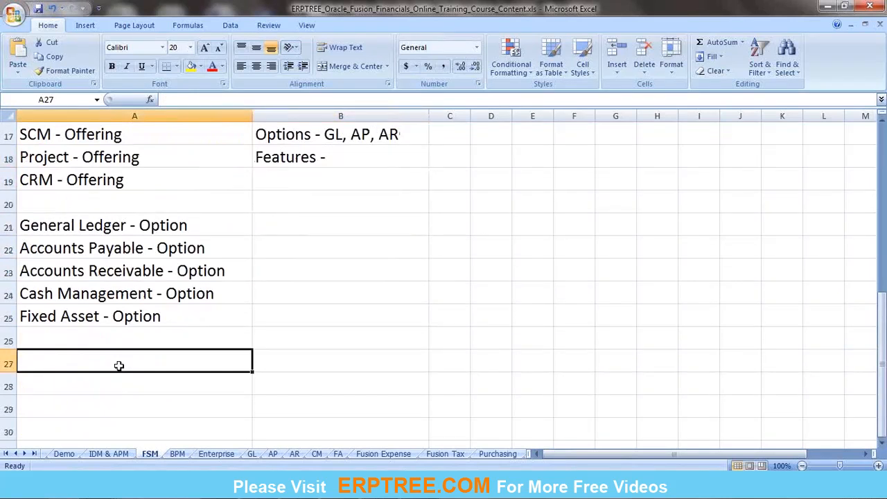
{"action": "type", "text": "FS"}
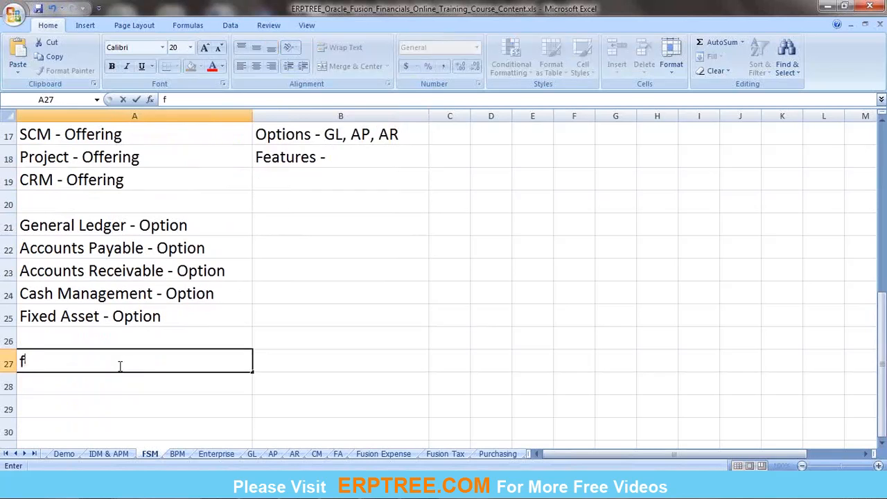
{"action": "type", "text": "M Process"}
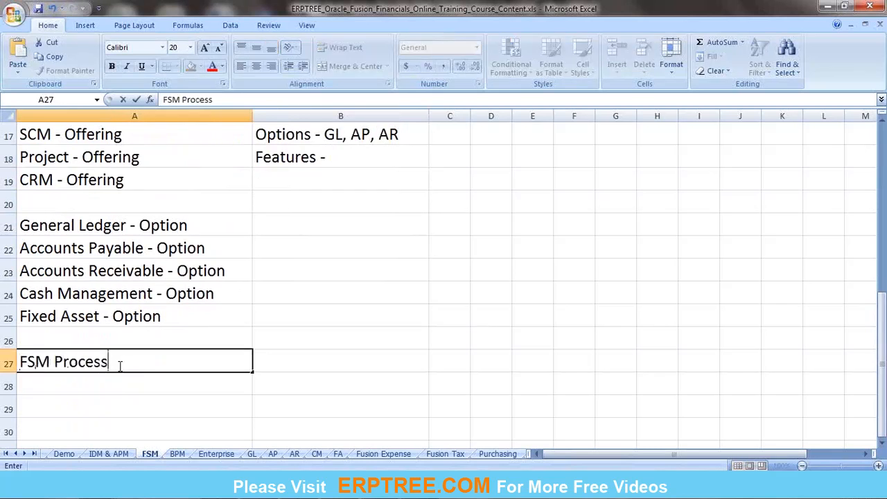
{"action": "key", "text": "ctrl+Return"}
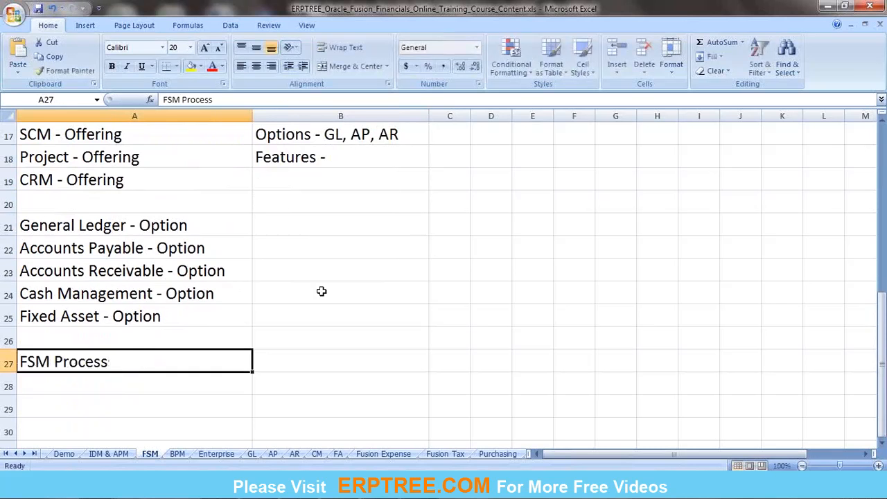
{"action": "left_click", "coordinate": [191, 68]}
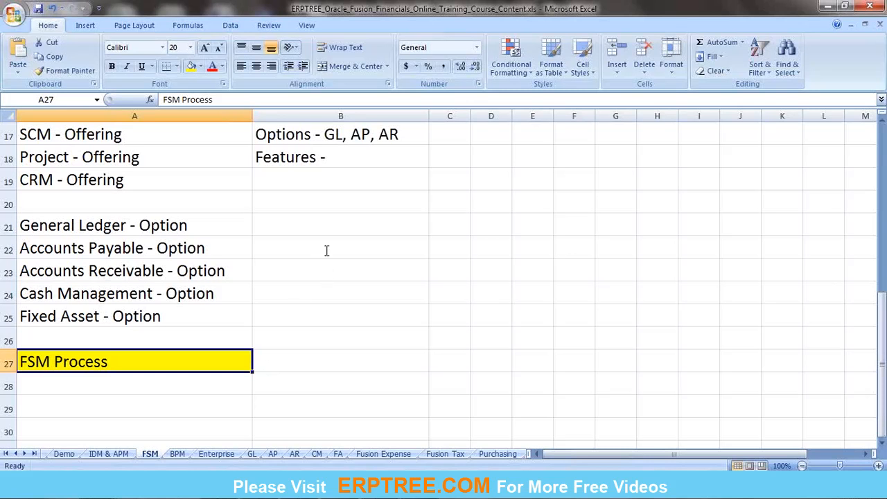
{"action": "left_click", "coordinate": [390, 17]}
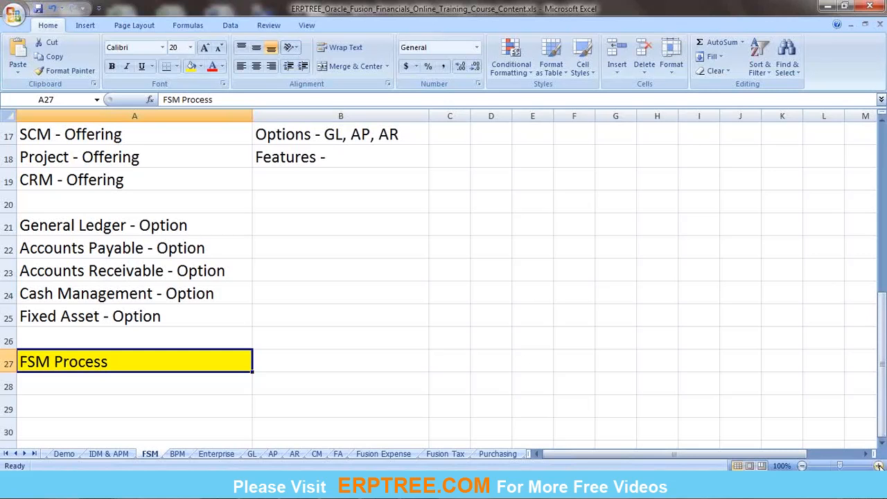
Step: Enter "Enable Offerings" in cell A28 as the first item under the FSM Process heading
{"action": "left_click", "coordinate": [881, 442]}
{"action": "left_click", "coordinate": [883, 443]}
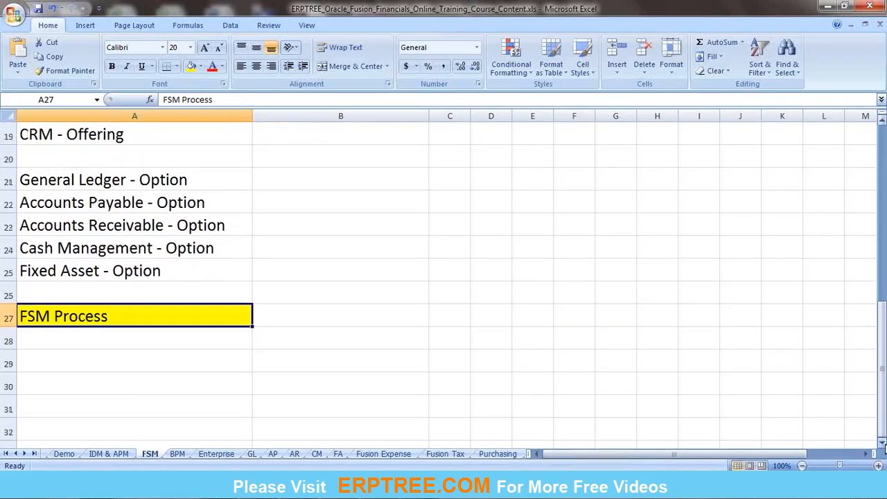
{"action": "left_click", "coordinate": [882, 443]}
{"action": "left_click", "coordinate": [883, 443]}
{"action": "left_click", "coordinate": [883, 443]}
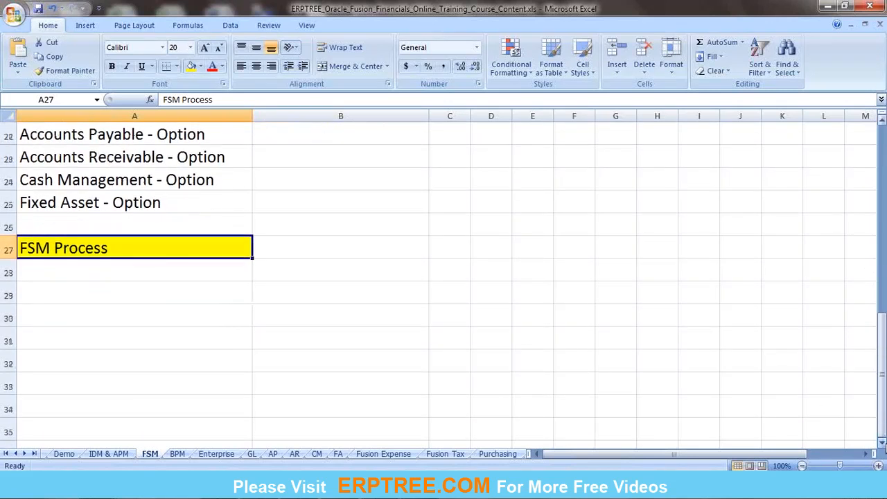
{"action": "left_click", "coordinate": [95, 269]}
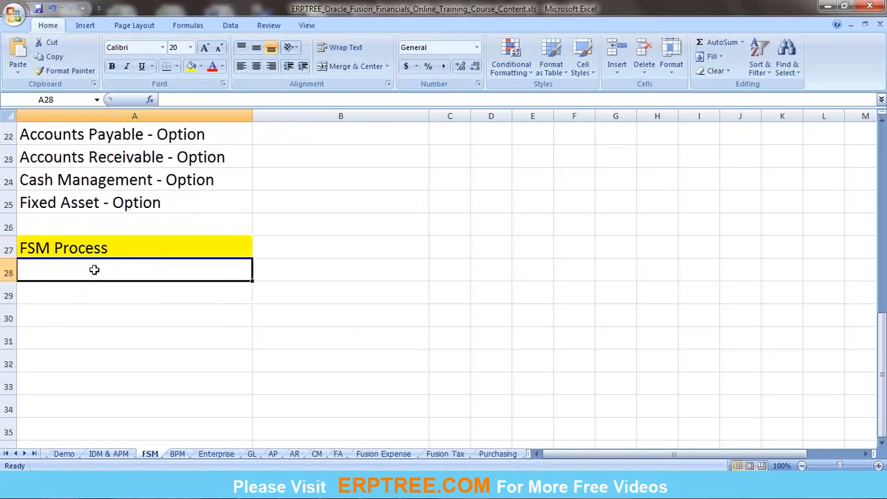
{"action": "type", "text": "Enable "}
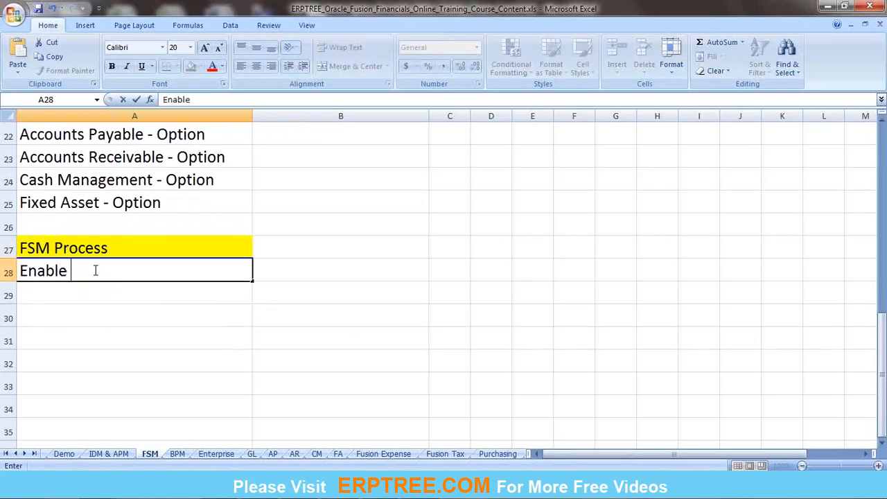
{"action": "type", "text": "Offerings"}
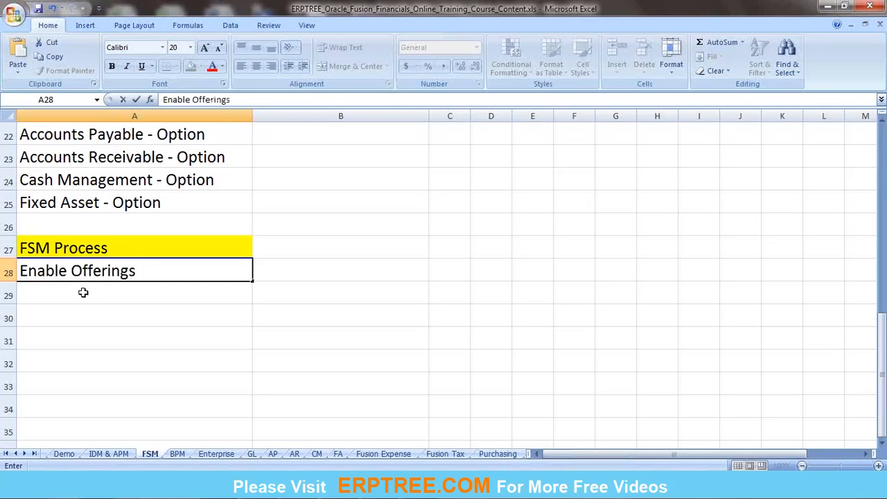
Step: Enter "Create Implementation Project" in cell A29, directly below Enable Offerings
{"action": "left_click", "coordinate": [83, 292]}
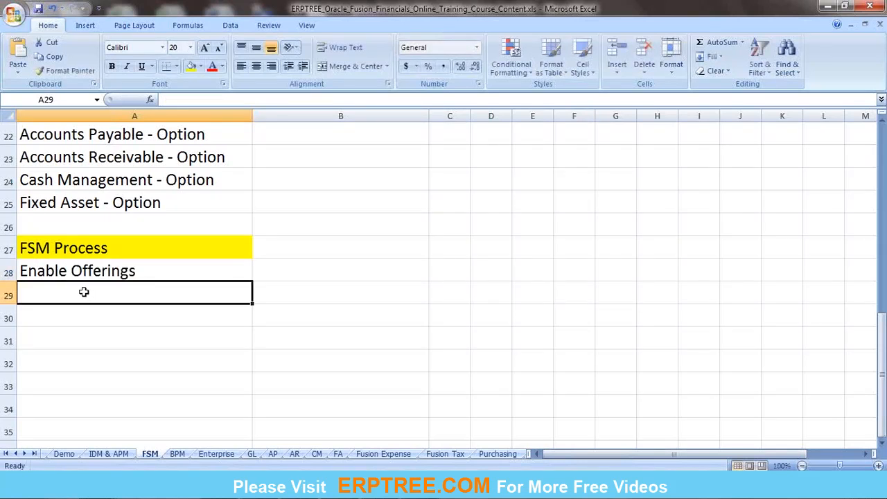
{"action": "type", "text": "Create"}
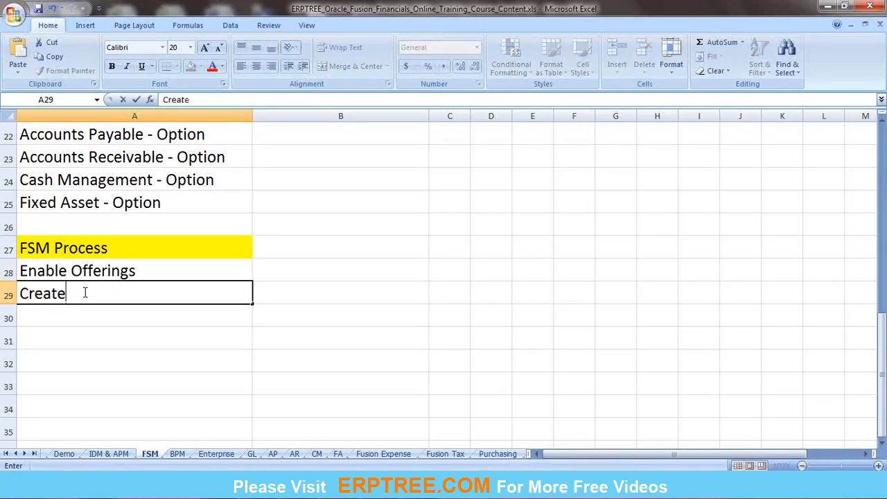
{"action": "type", "text": " Implementation"}
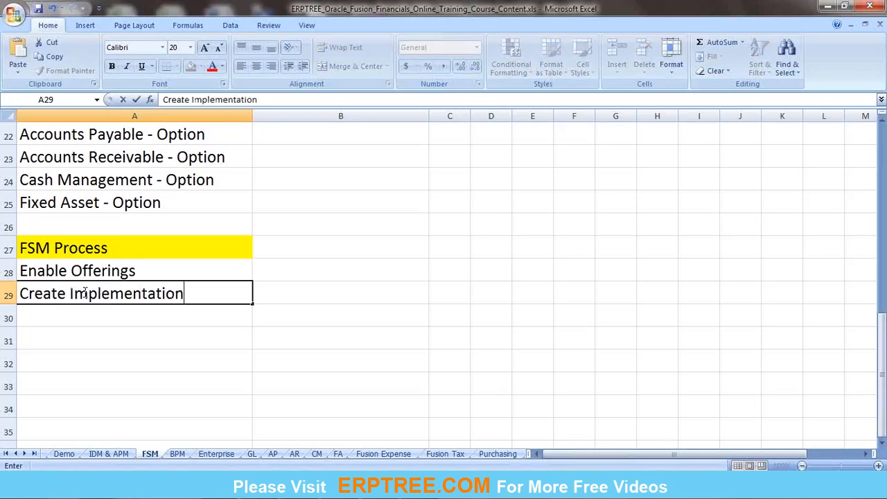
{"action": "type", "text": " Project"}
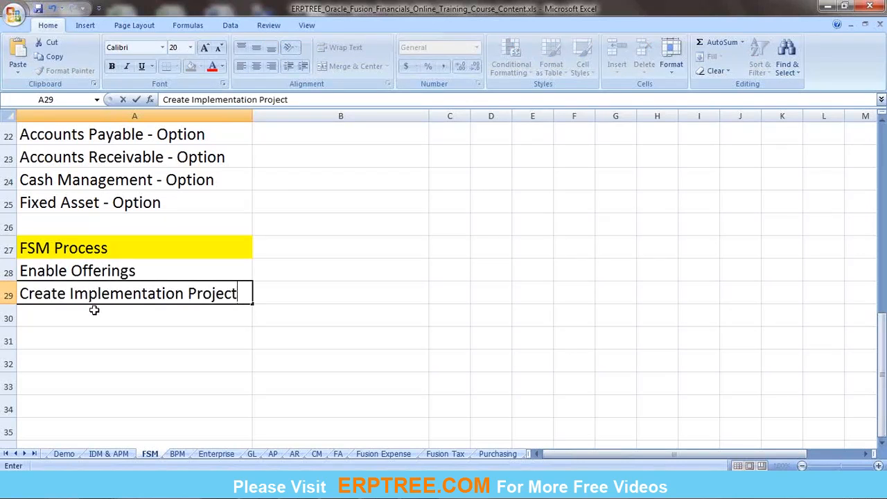
Step: Add "Select Offerings for Project" in cell A30 as the third item of the FSM Process list
{"action": "left_click", "coordinate": [98, 310]}
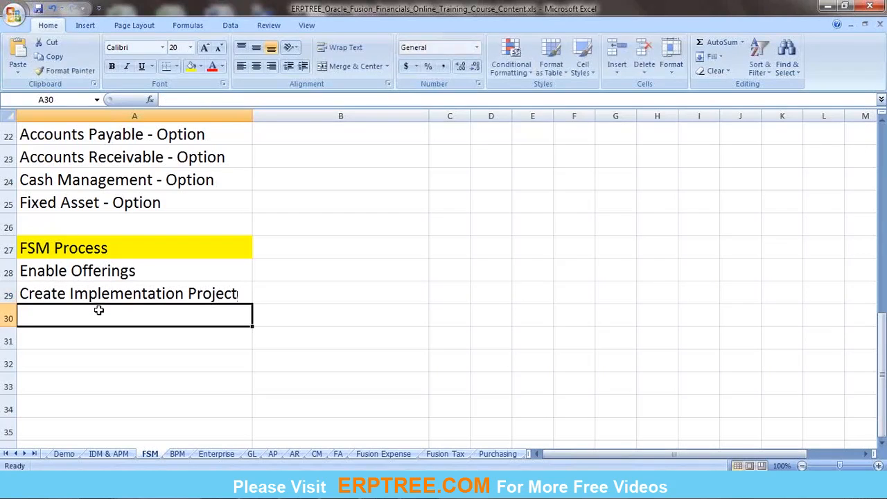
{"action": "type", "text": "S"}
{"action": "key", "text": "BackSpace"}
{"action": "type", "text": "Selec"}
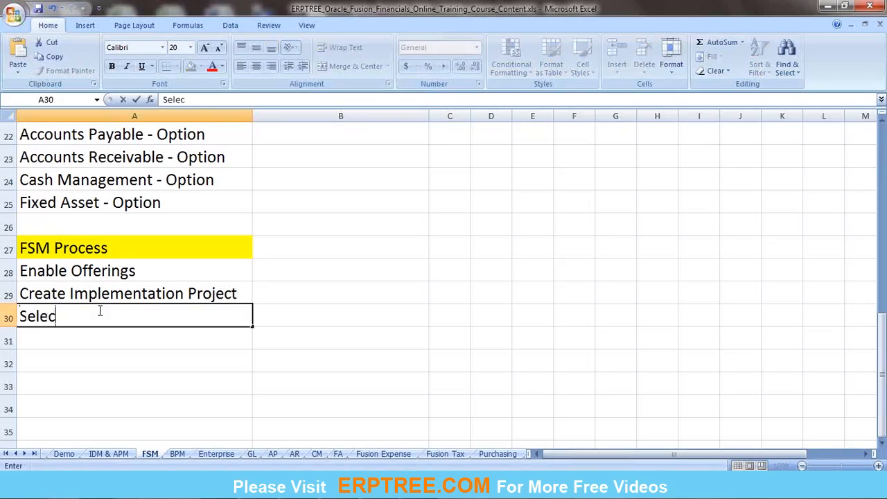
{"action": "type", "text": "t Offeri"}
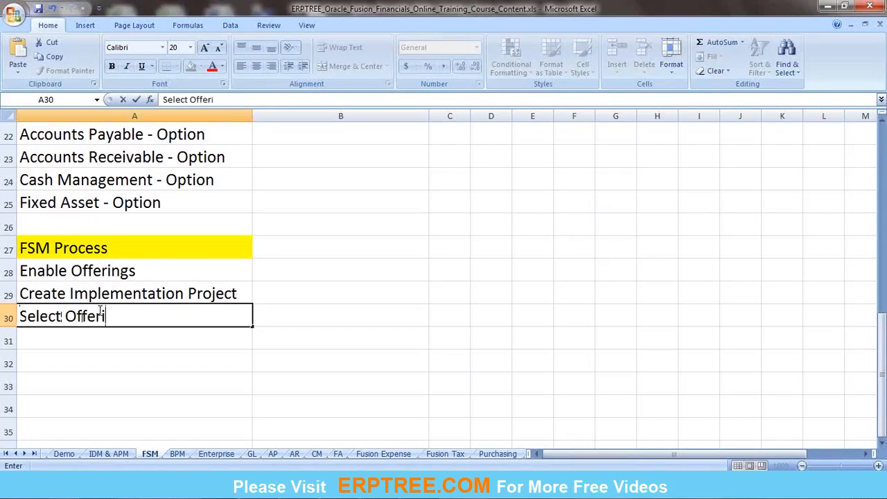
{"action": "type", "text": "ngs for "}
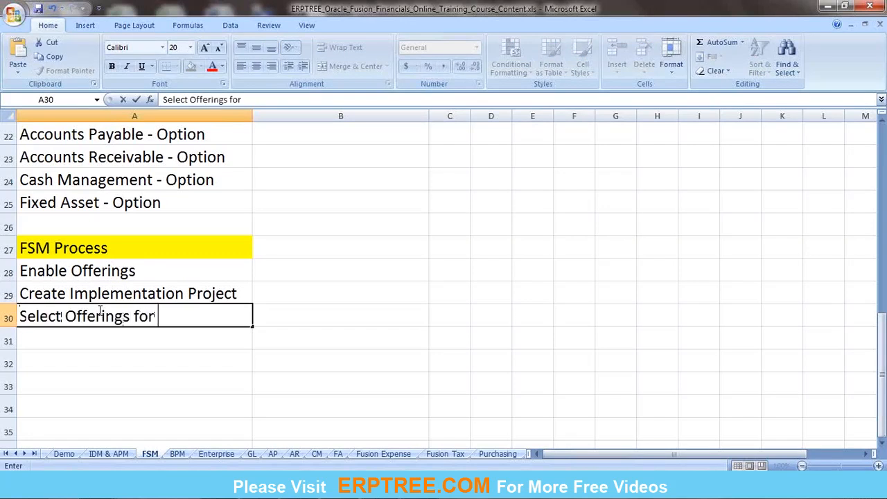
{"action": "type", "text": "Project"}
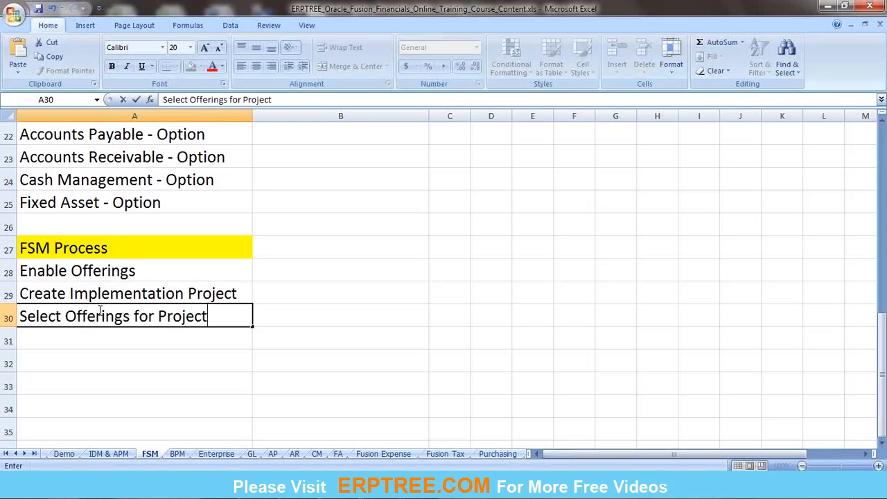
{"action": "left_click", "coordinate": [97, 312]}
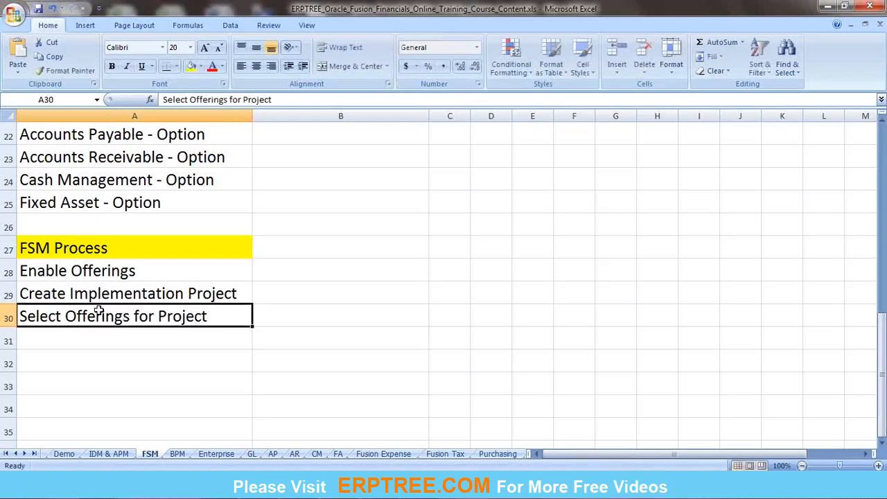
{"action": "left_click", "coordinate": [99, 335]}
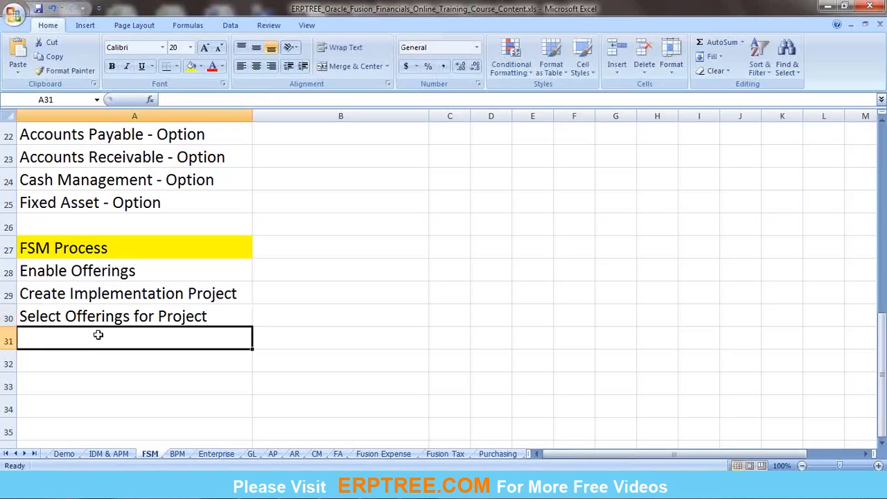
{"action": "type", "text": "Ass"}
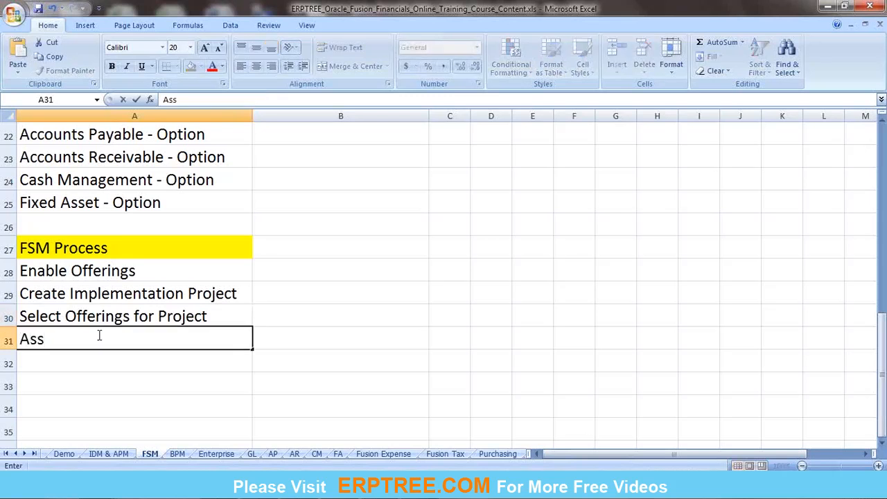
{"action": "type", "text": "ign Tasks to Team Members"}
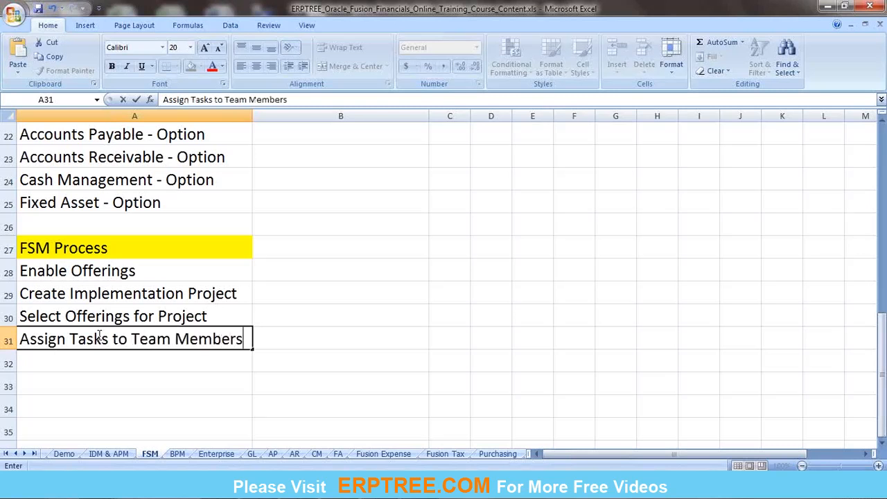
{"action": "left_click", "coordinate": [86, 355]}
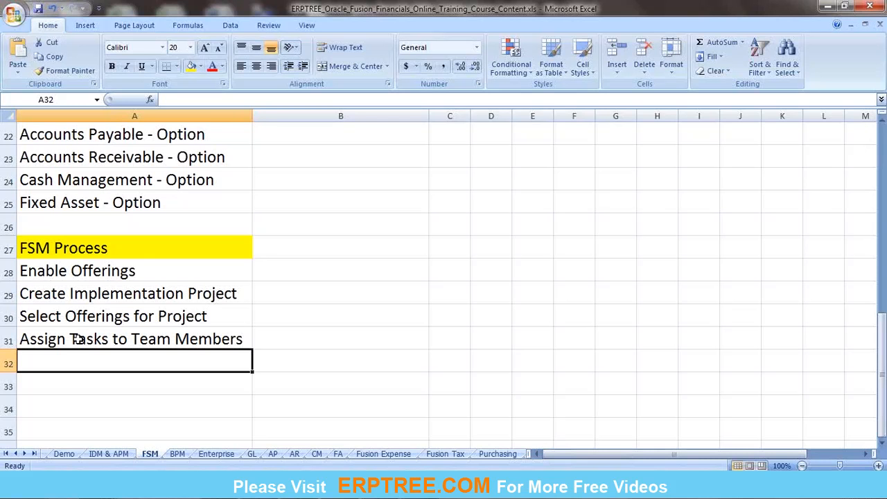
{"action": "left_click", "coordinate": [78, 338]}
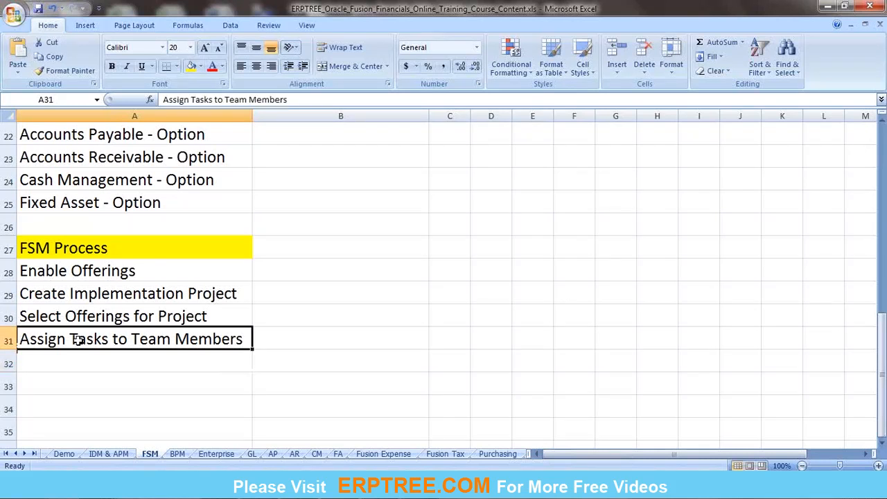
{"action": "key", "text": "ctrl+c"}
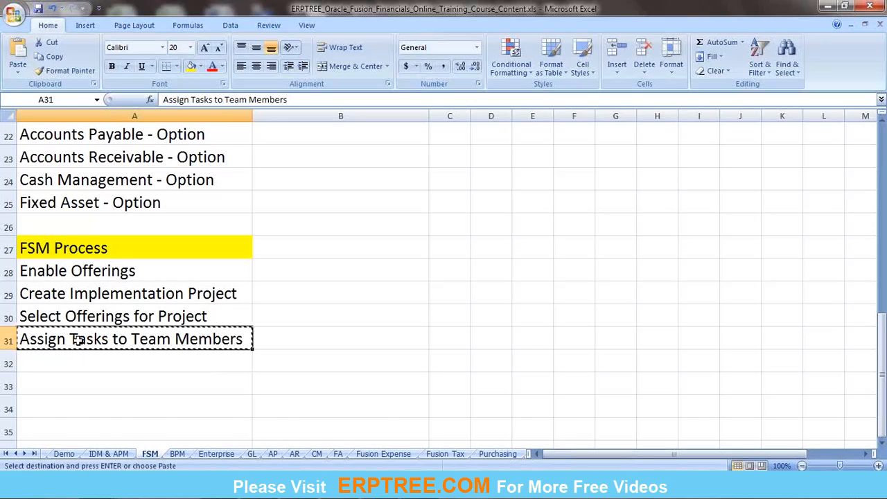
{"action": "key", "text": "Delete"}
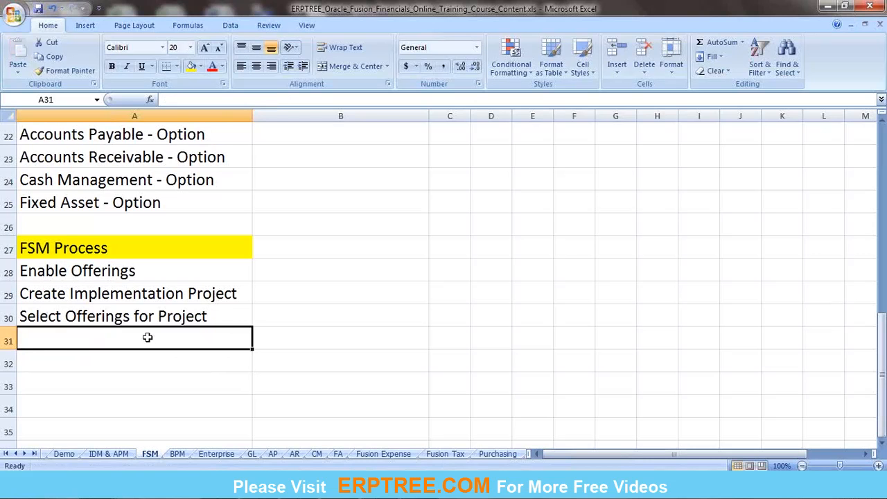
Step: Enter "System creates Task List" in cell A31, below the item about selecting offerings
{"action": "type", "text": "S"}
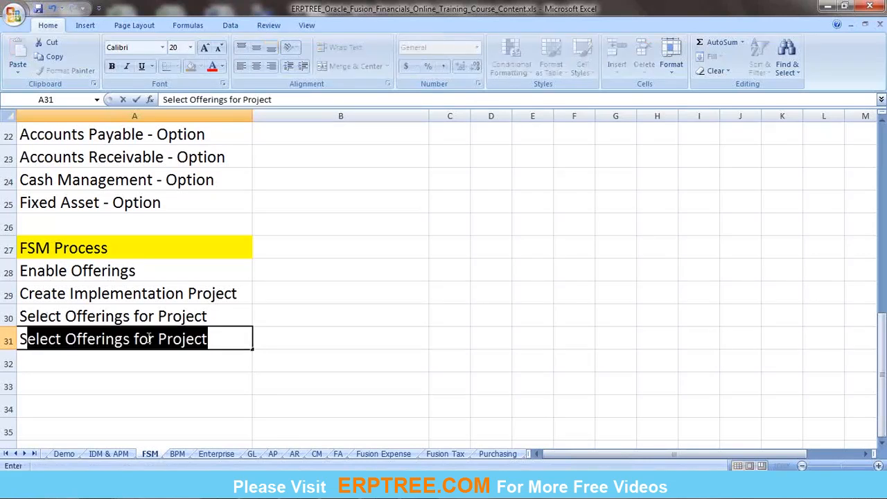
{"action": "type", "text": "st"}
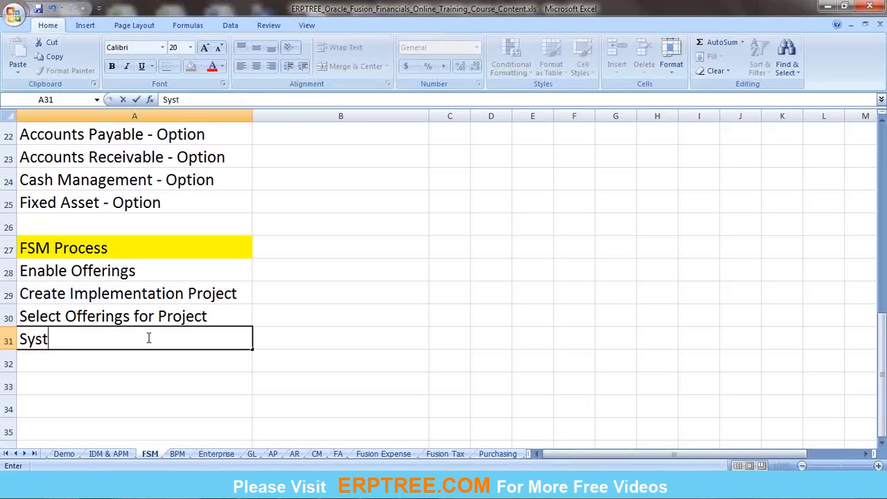
{"action": "type", "text": "em creates Ta"}
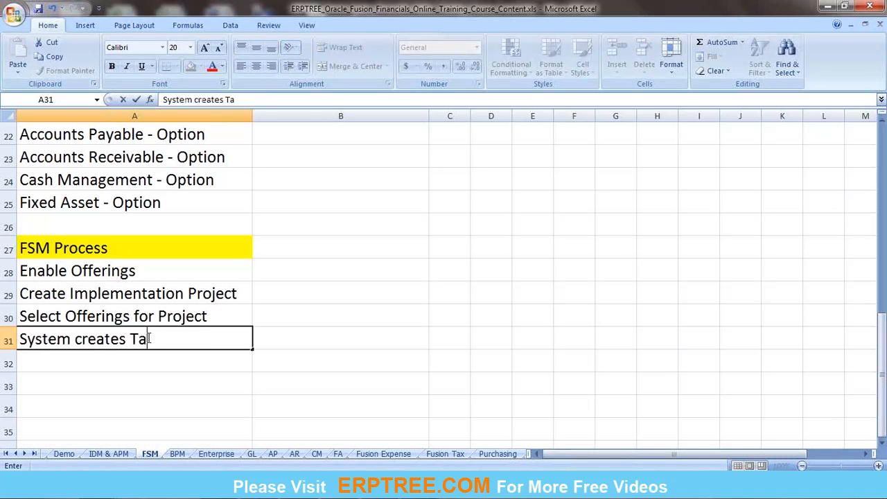
{"action": "type", "text": "sk List"}
Step: Enter "Assign Tasks to Team Members" in cell A32, below the task list item
{"action": "left_click", "coordinate": [82, 364]}
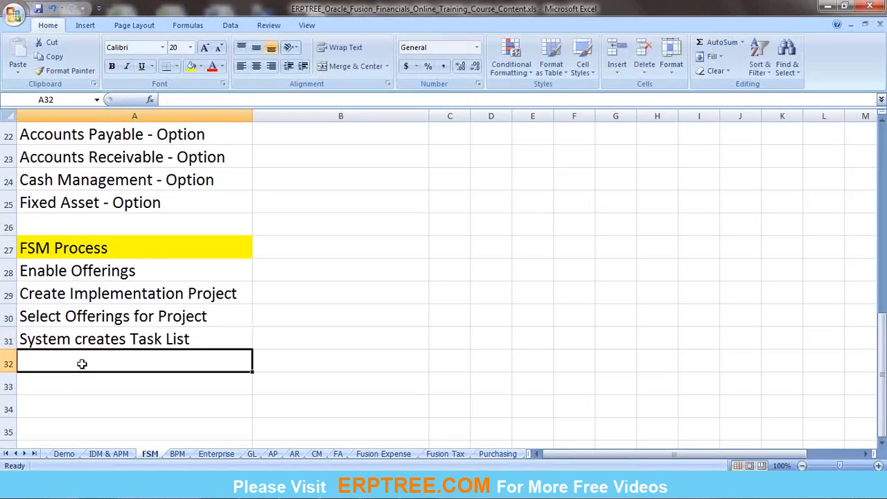
{"action": "type", "text": "A"}
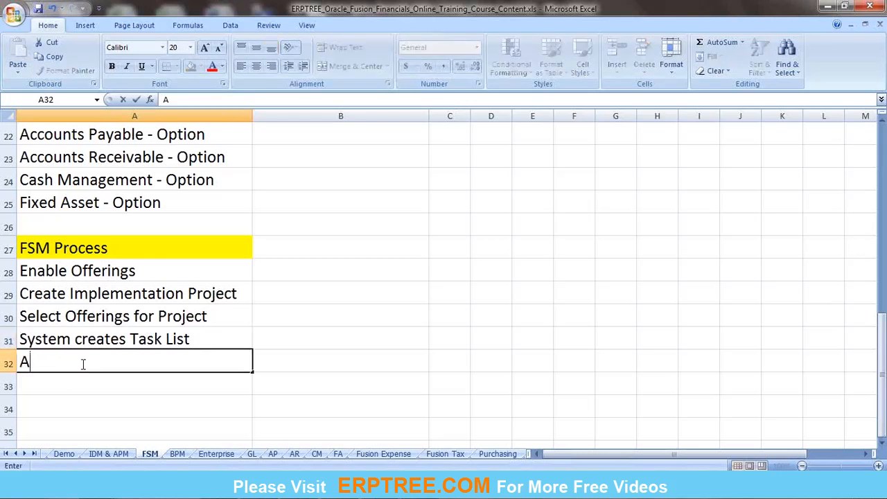
{"action": "type", "text": "ssign "}
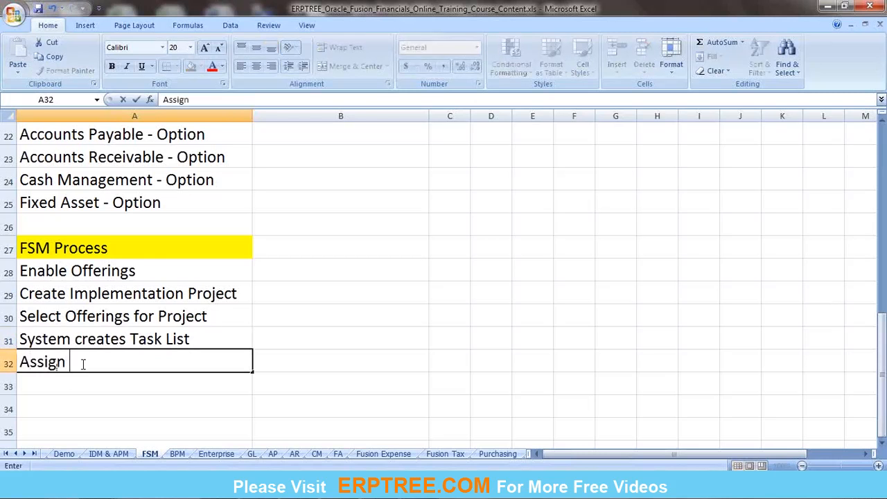
{"action": "type", "text": "Tasks"}
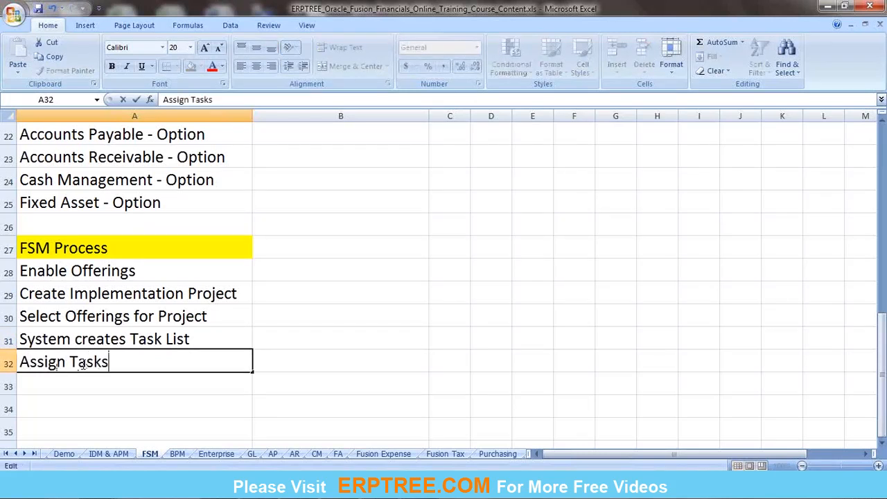
{"action": "type", "text": " to Tea"}
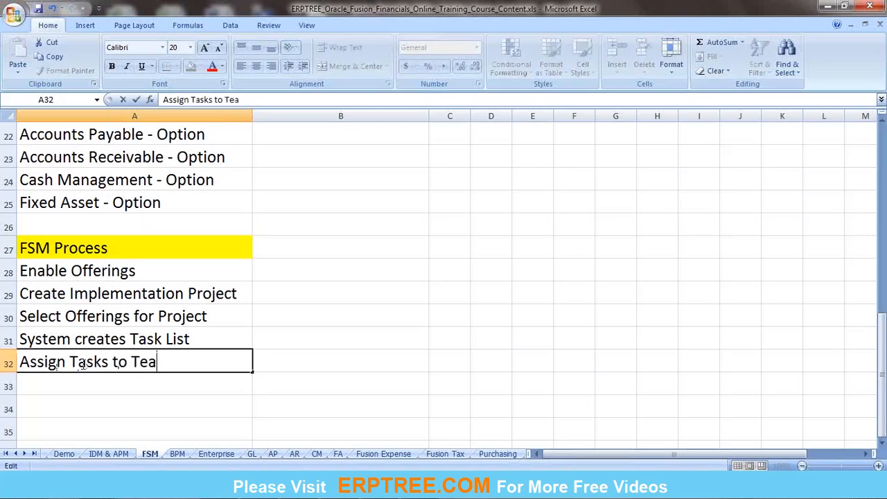
{"action": "type", "text": "m Members"}
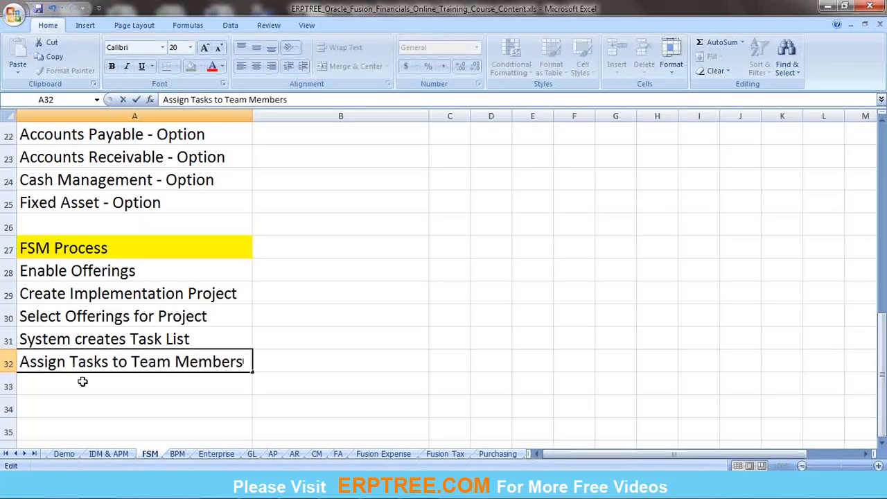
Step: Add "System Configuration" in cell A33 as the next FSM Process item
{"action": "left_click", "coordinate": [84, 381]}
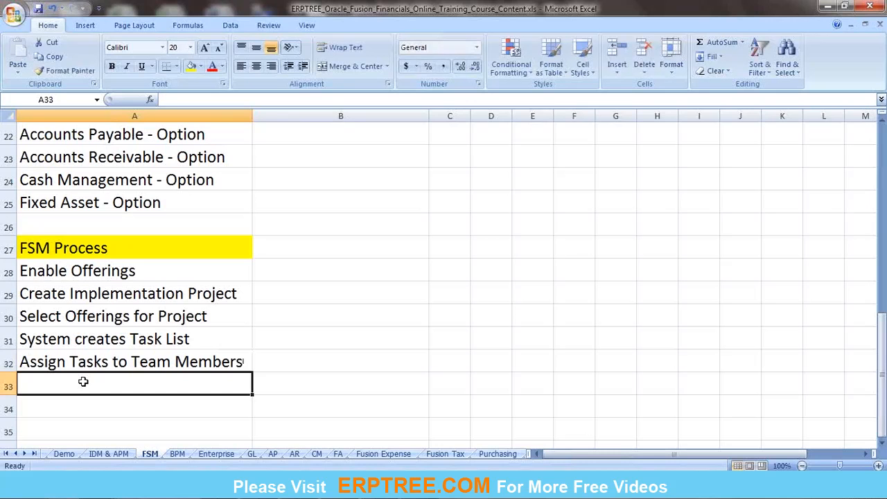
{"action": "type", "text": "System Configuration"}
{"action": "key", "text": "Return"}
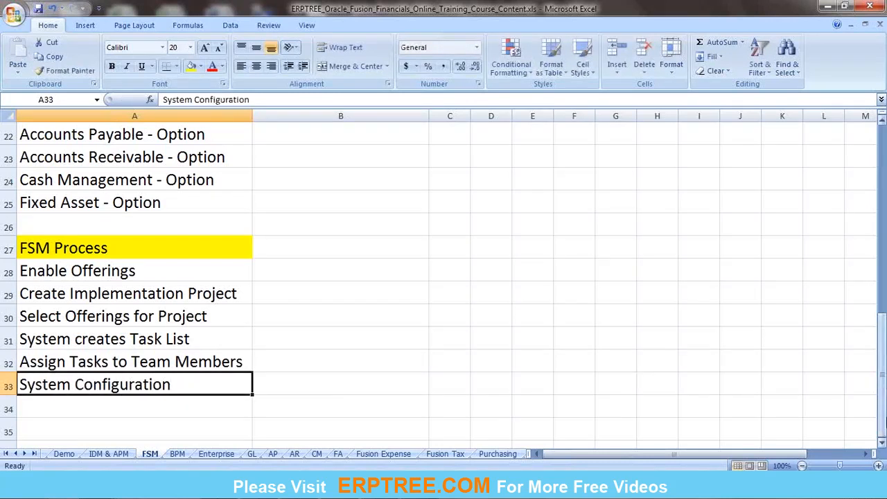
Step: Enter "Monitor Project" in cell A34 as the last item of the FSM Process list
{"action": "left_click", "coordinate": [882, 444]}
{"action": "left_click", "coordinate": [883, 443]}
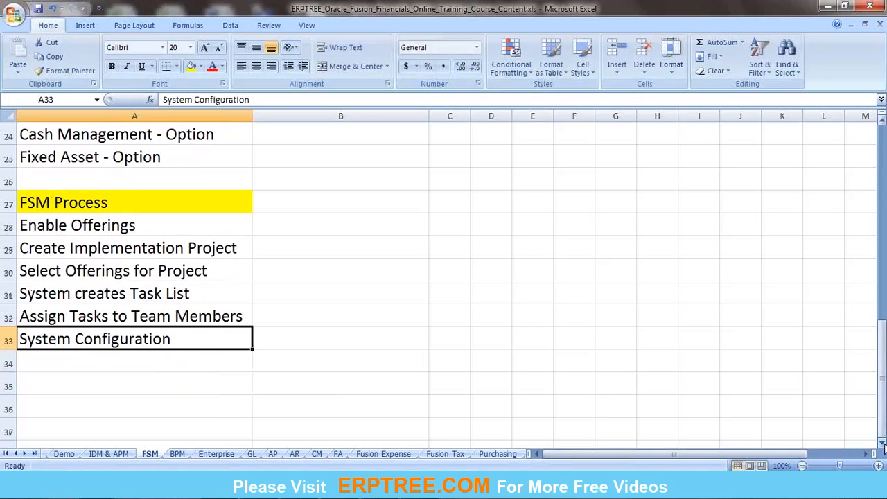
{"action": "left_click", "coordinate": [94, 363]}
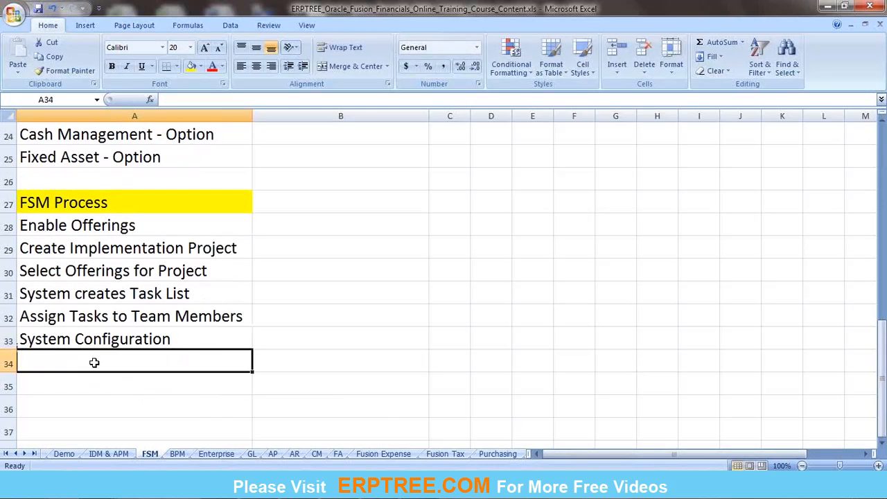
{"action": "type", "text": "Mo"}
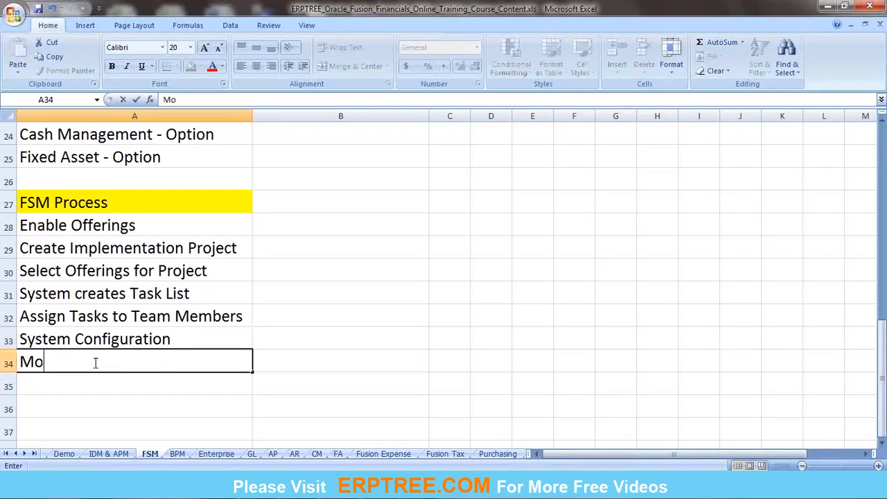
{"action": "type", "text": "nitor Project"}
{"action": "key", "text": "ctrl+Return"}
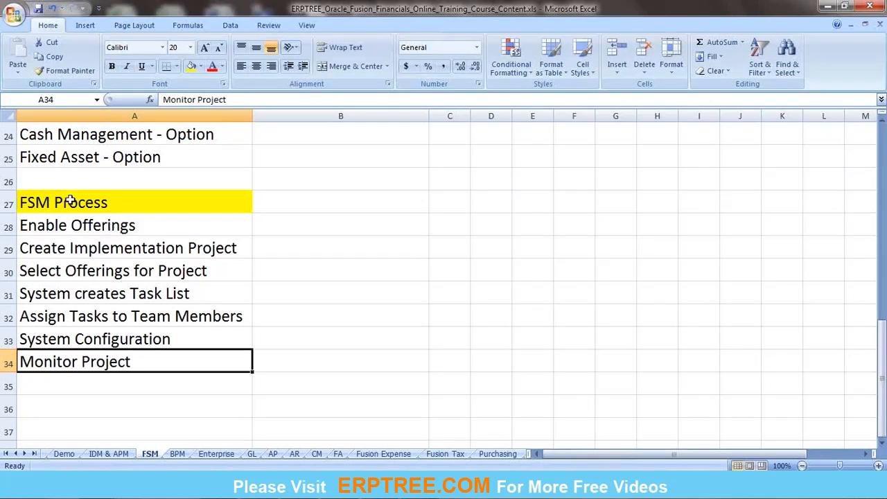
{"action": "left_click", "coordinate": [77, 225]}
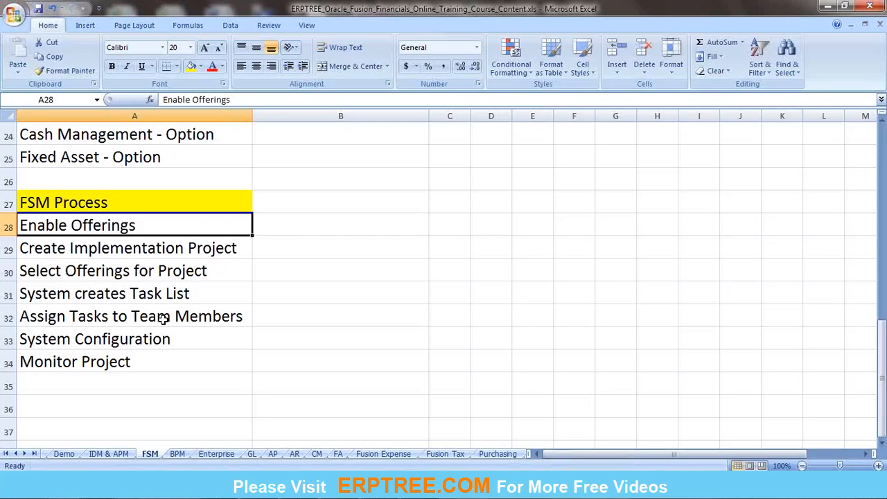
{"action": "left_click_drag", "start_coordinate": [134, 361], "coordinate": [119, 234]}
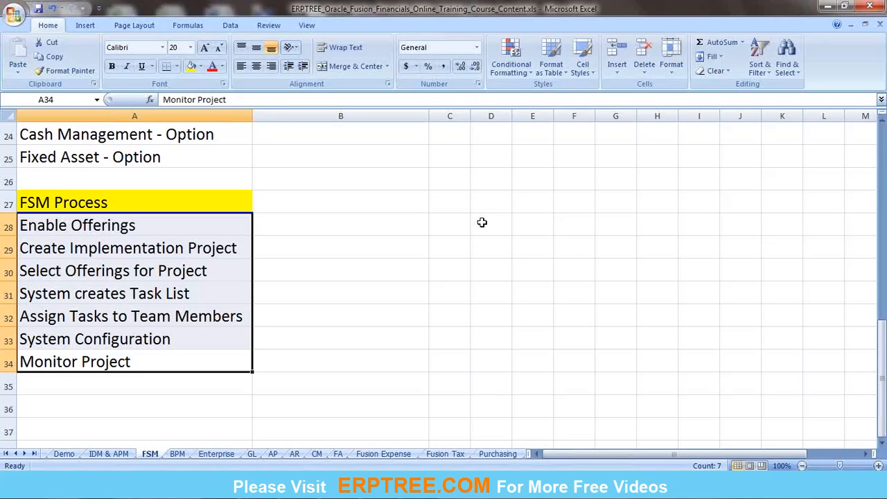
{"action": "left_click", "coordinate": [94, 225]}
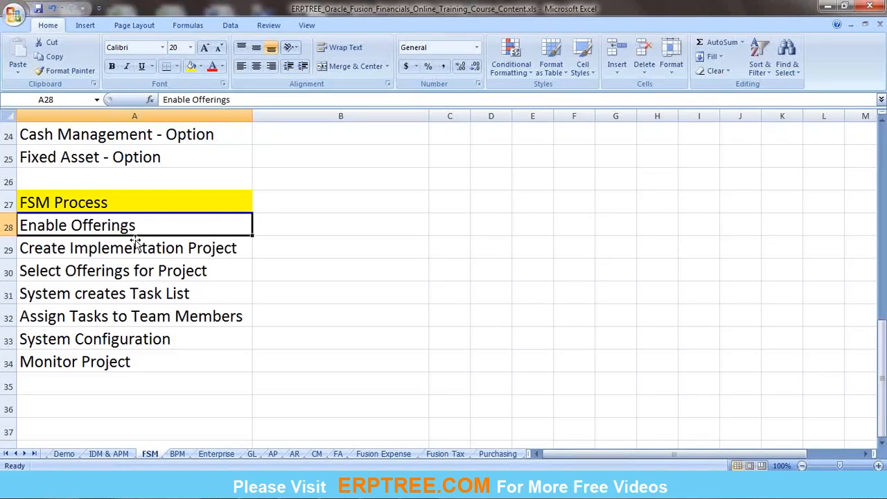
Step: Enter "Financials" in cell B28 beside Enable Offerings and "Payables" in cell B29 beside Create Implementation Project
{"action": "left_click", "coordinate": [305, 232]}
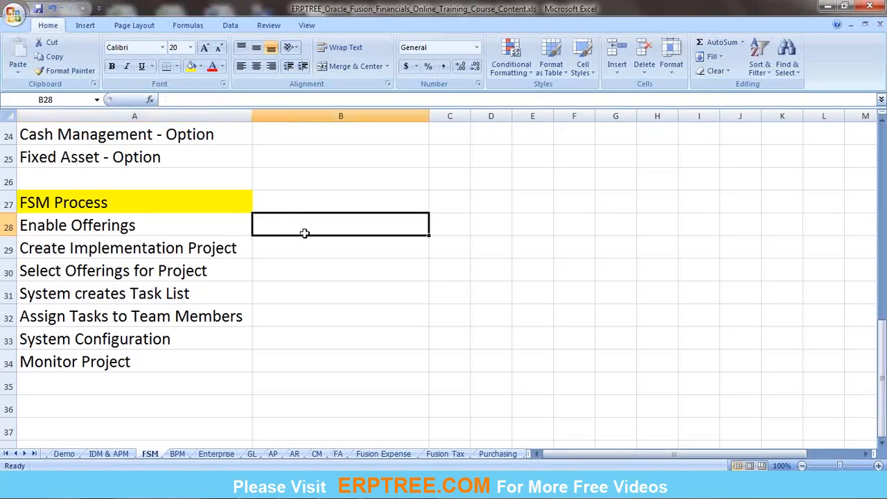
{"action": "type", "text": "Fi"}
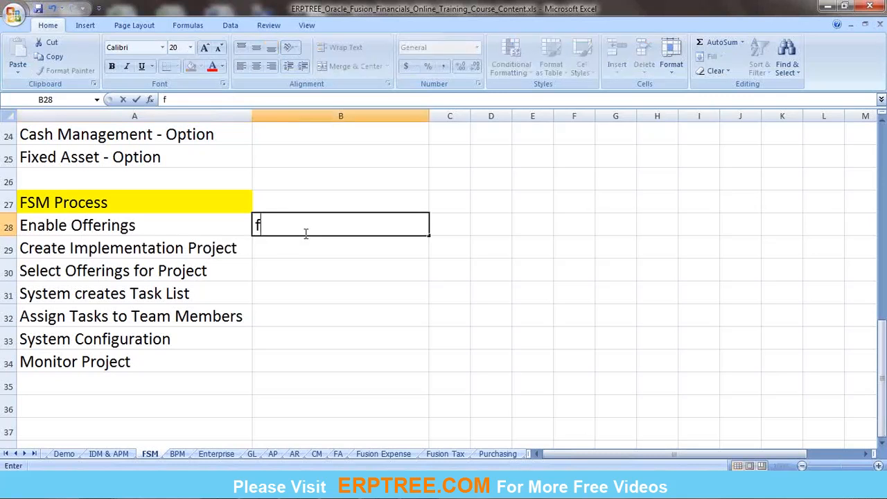
{"action": "type", "text": "nancials"}
{"action": "left_click", "coordinate": [301, 248]}
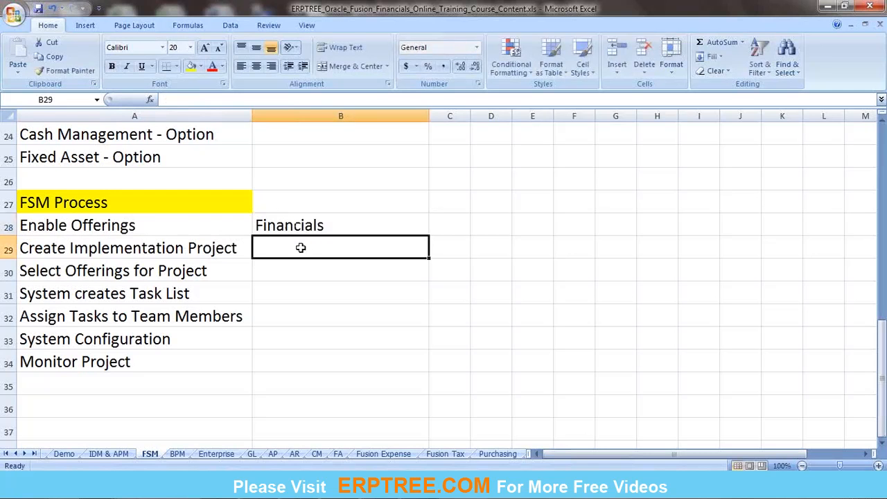
{"action": "type", "text": "Payables"}
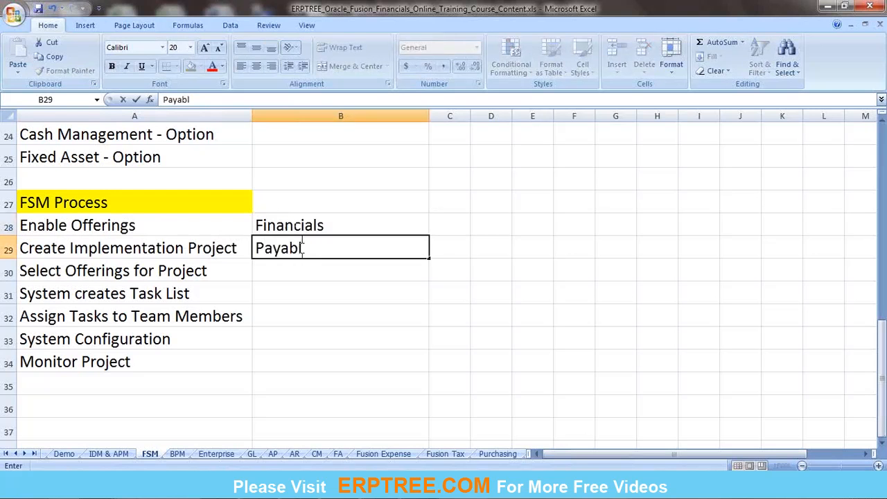
{"action": "left_click_drag", "start_coordinate": [330, 247], "coordinate": [256, 248]}
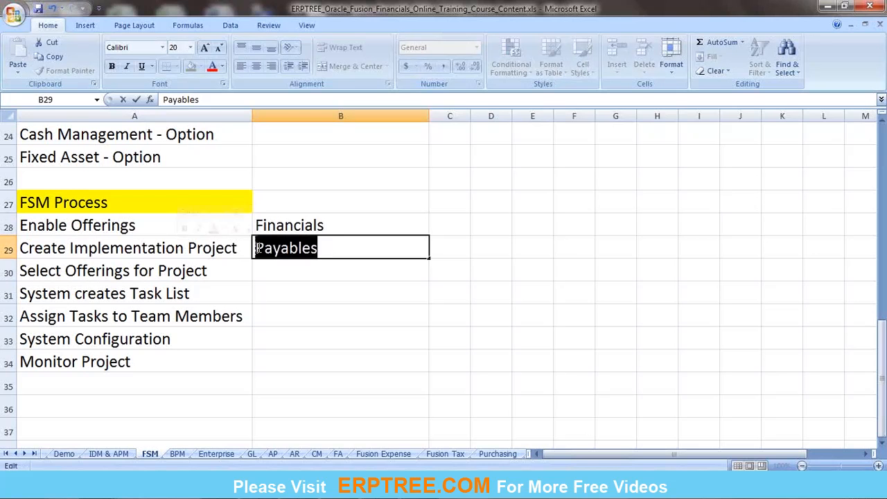
{"action": "left_click", "coordinate": [300, 275]}
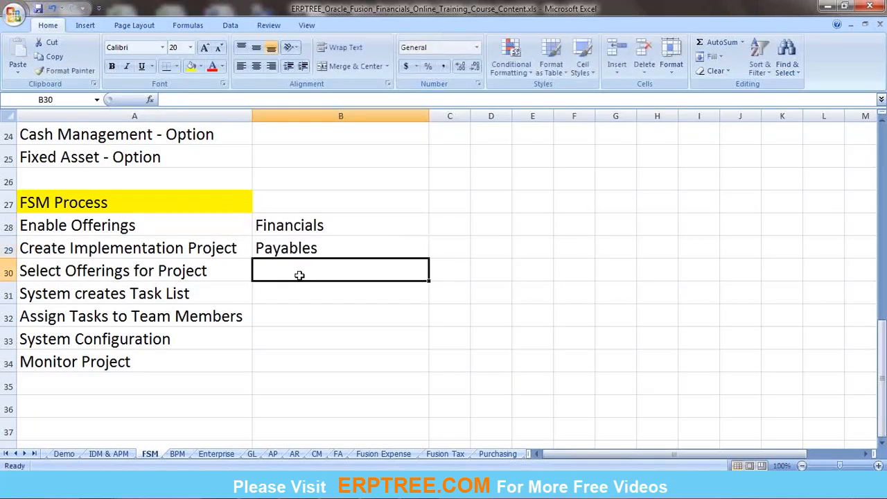
Step: Review the FSM Process items in A28:A34 together with the example entries beside them in column B
{"action": "left_click", "coordinate": [293, 226]}
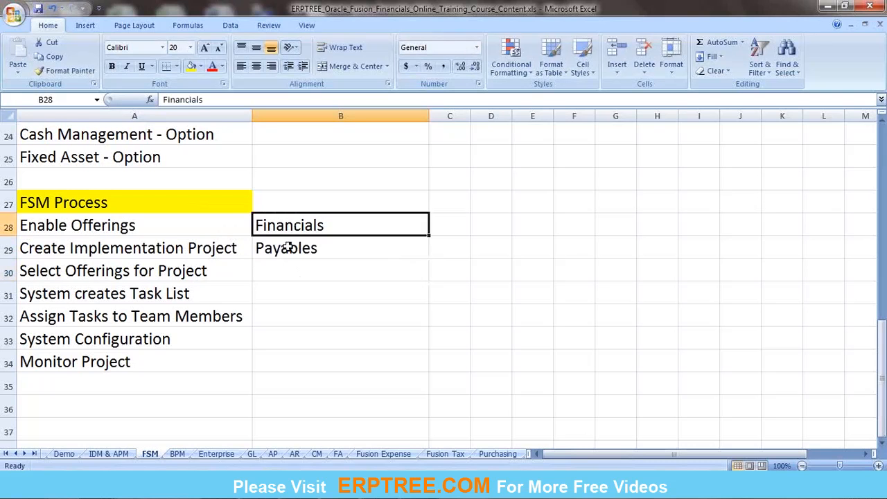
{"action": "left_click", "coordinate": [287, 249]}
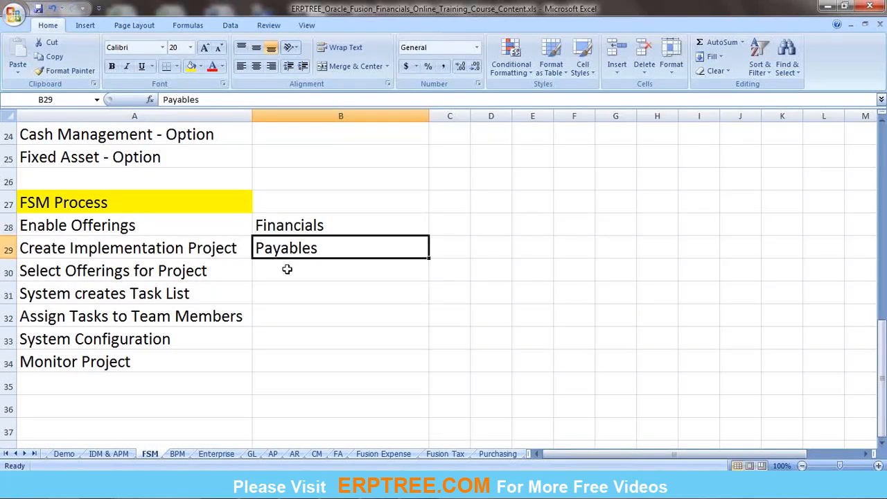
{"action": "left_click", "coordinate": [168, 293]}
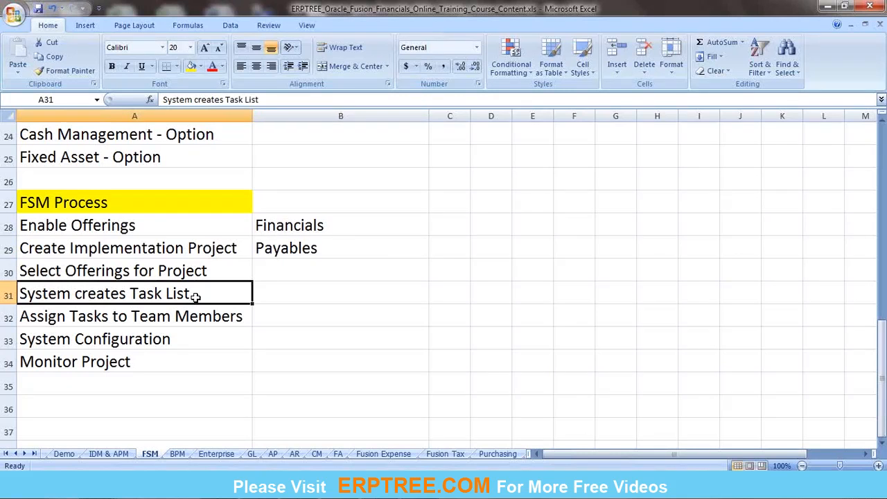
{"action": "left_click", "coordinate": [307, 250]}
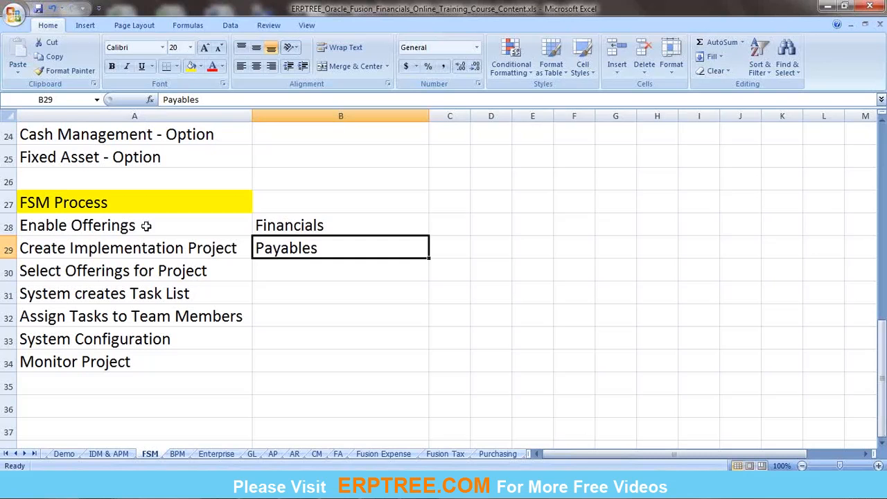
{"action": "left_click_drag", "start_coordinate": [124, 224], "coordinate": [124, 363]}
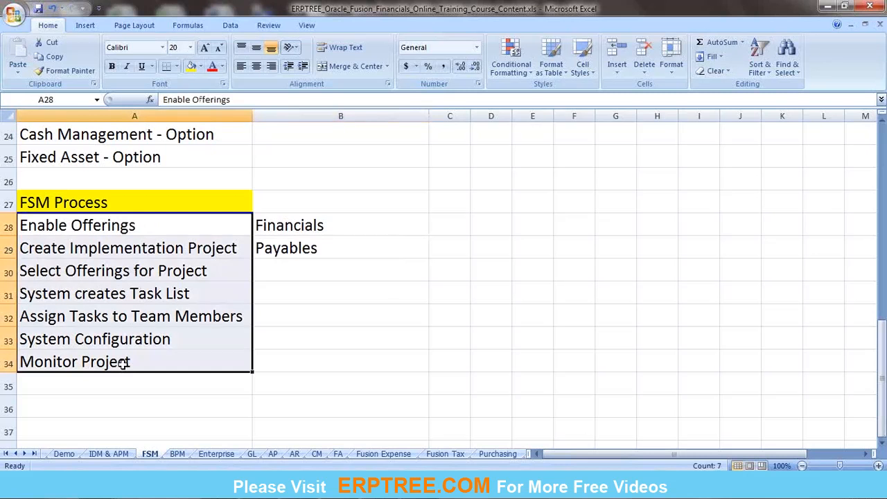
{"action": "left_click", "coordinate": [111, 203]}
{"action": "left_click", "coordinate": [117, 226]}
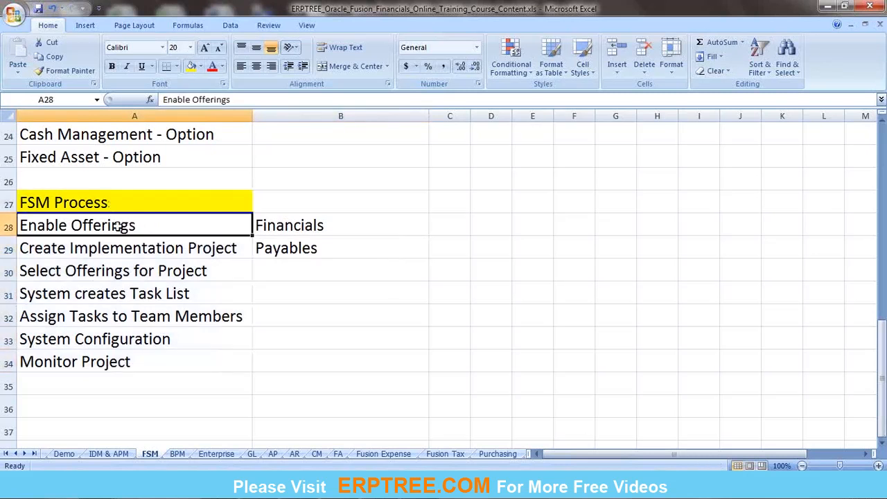
Step: Clear the example entries "Financials" and "Payables" from cells B28:B29
{"action": "left_click", "coordinate": [294, 225]}
{"action": "left_click_drag", "start_coordinate": [295, 247], "coordinate": [295, 247]}
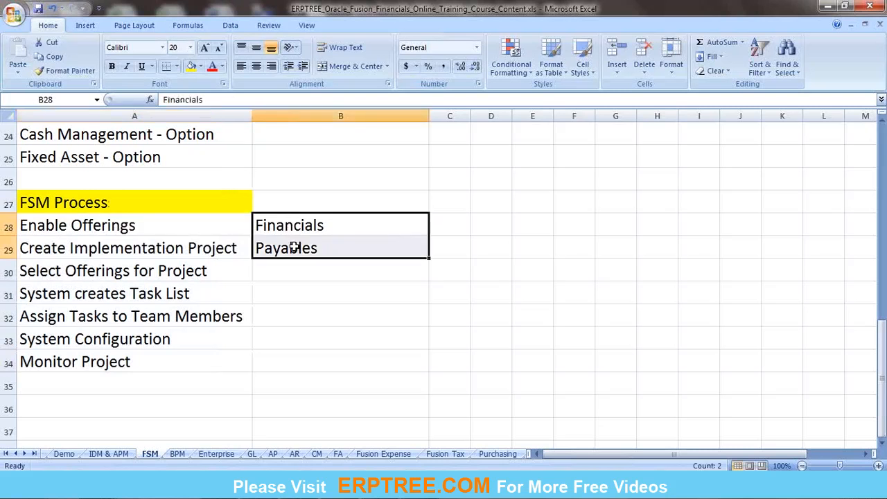
{"action": "key", "text": "Delete"}
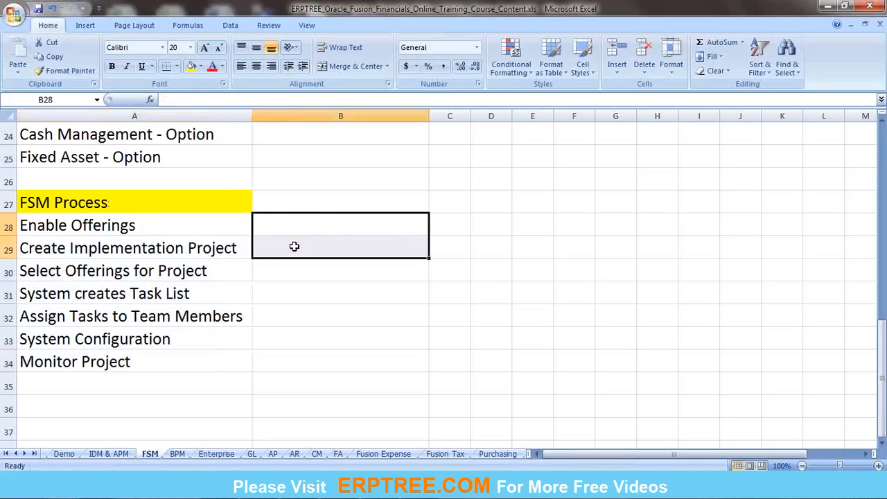
{"action": "left_click_drag", "start_coordinate": [123, 361], "coordinate": [93, 233]}
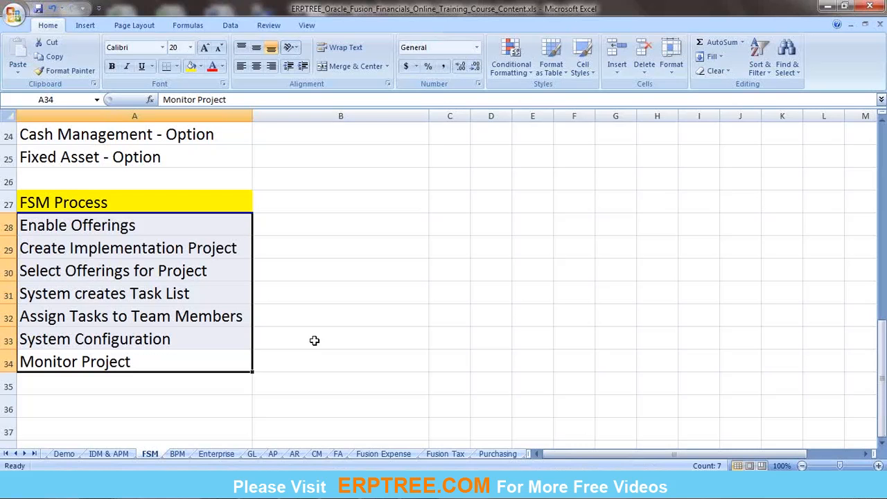
{"action": "left_click", "coordinate": [89, 225]}
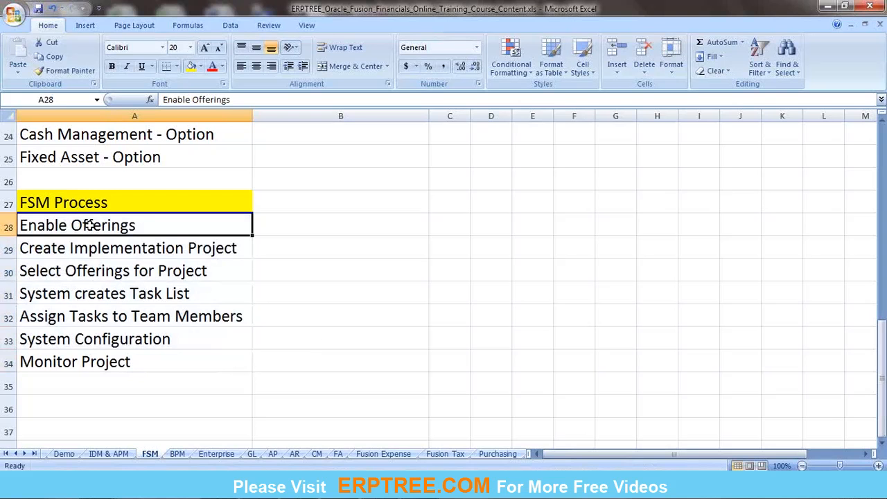
Step: Switch to Oracle Applications in the browser, dismiss the page-expired message and open Setup and Maintenance
{"action": "left_click", "coordinate": [387, 488]}
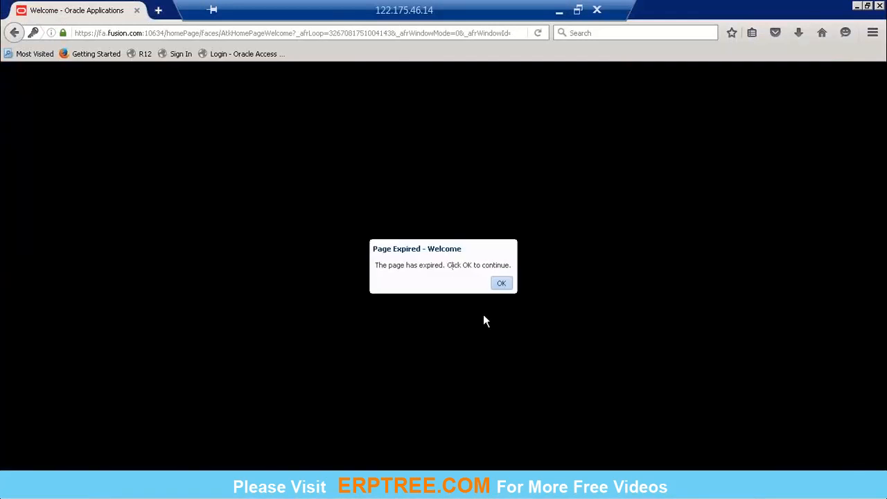
{"action": "left_click", "coordinate": [502, 284]}
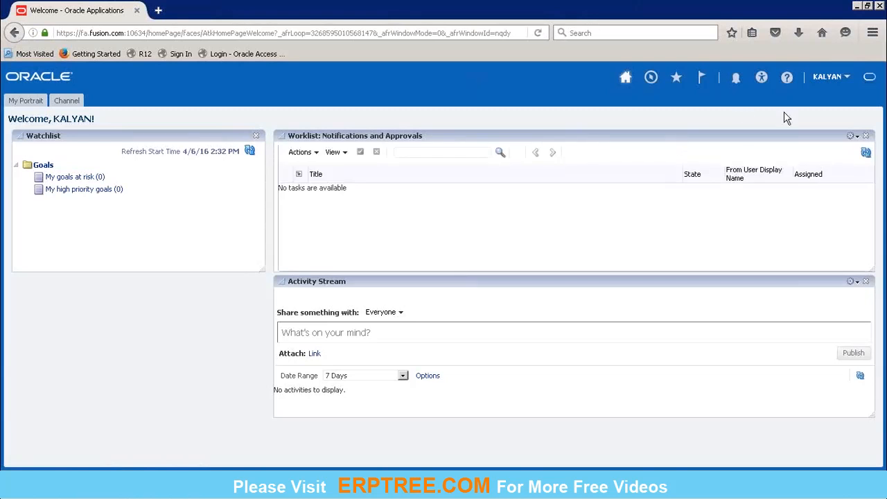
{"action": "left_click", "coordinate": [826, 82]}
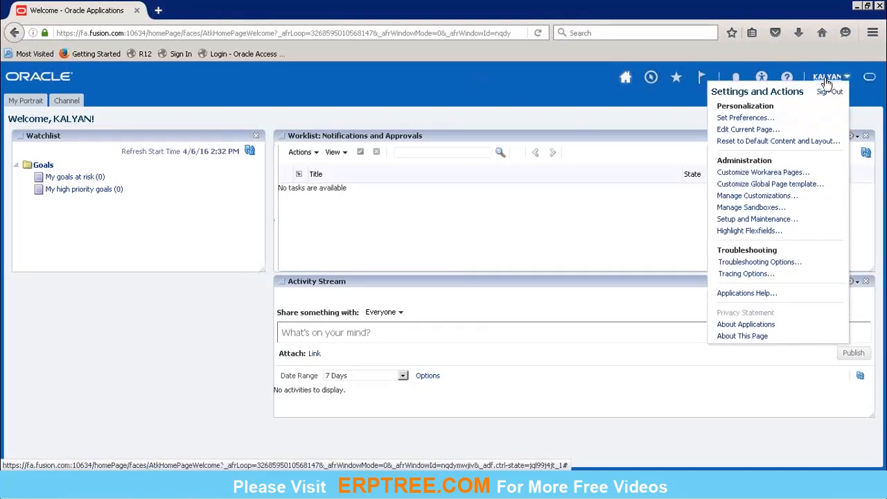
{"action": "left_click", "coordinate": [775, 220]}
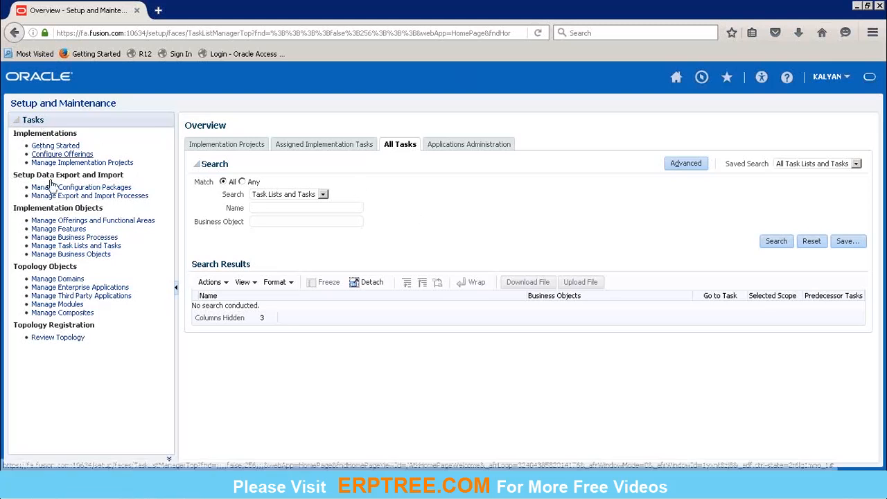
Step: Open the Getting Started page under Implementations and examine the Implementation Process diagram
{"action": "left_click", "coordinate": [55, 147]}
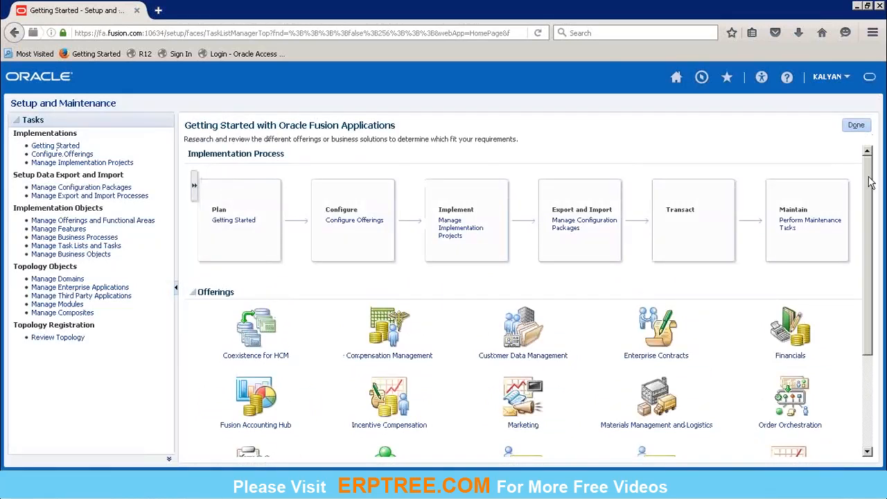
{"action": "mouse_move", "coordinate": [871, 182]}
{"action": "left_mouse_down"}
{"action": "mouse_move", "coordinate": [871, 198]}
{"action": "mouse_move", "coordinate": [871, 190]}
{"action": "left_mouse_up"}
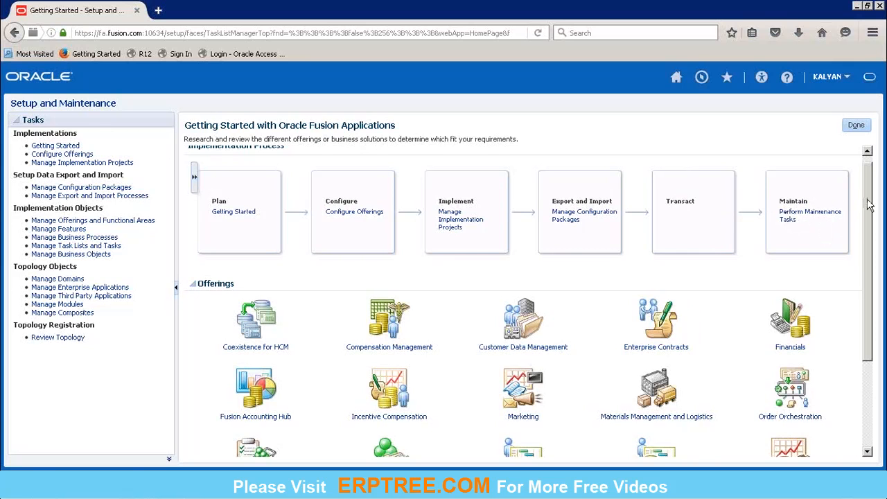
{"action": "left_click_drag", "start_coordinate": [870, 189], "coordinate": [872, 183]}
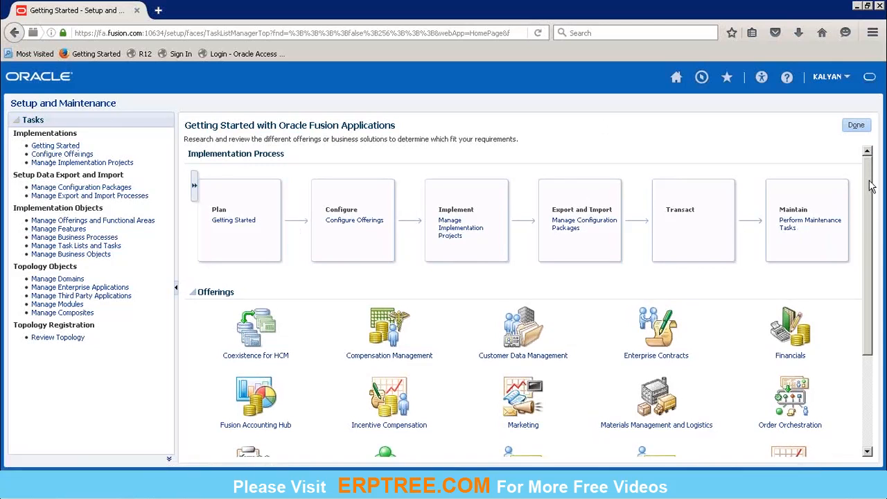
Step: Look through the complete set of offerings on the Getting Started page, down to Workforce Development
{"action": "scroll", "coordinate": [875, 208], "scroll_direction": "down", "scroll_amount": 2}
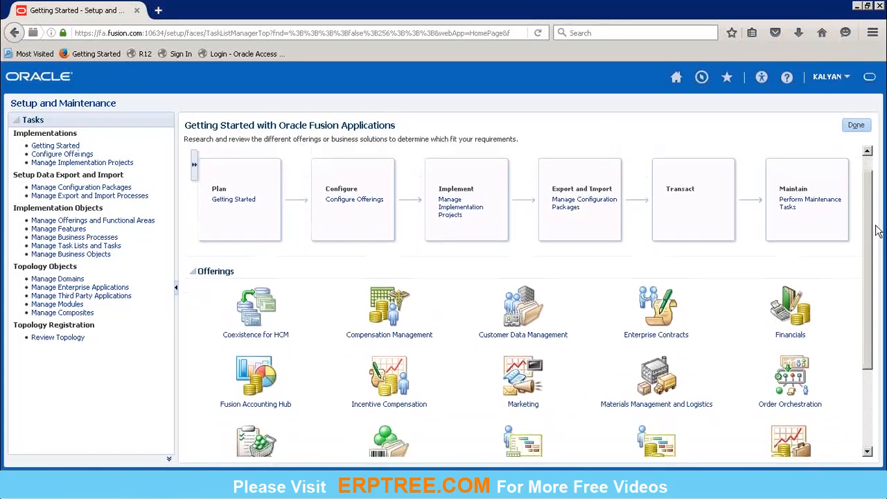
{"action": "scroll", "coordinate": [877, 230], "scroll_direction": "down", "scroll_amount": 3}
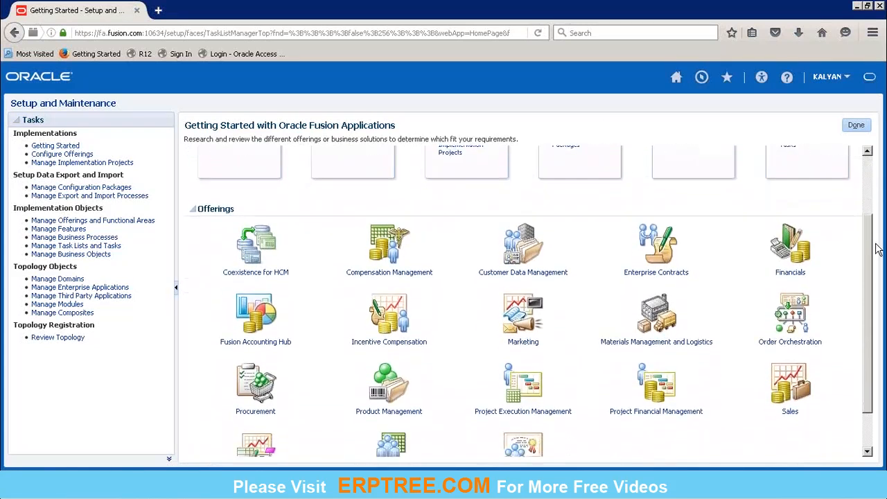
{"action": "scroll", "coordinate": [877, 249], "scroll_direction": "down", "scroll_amount": 1}
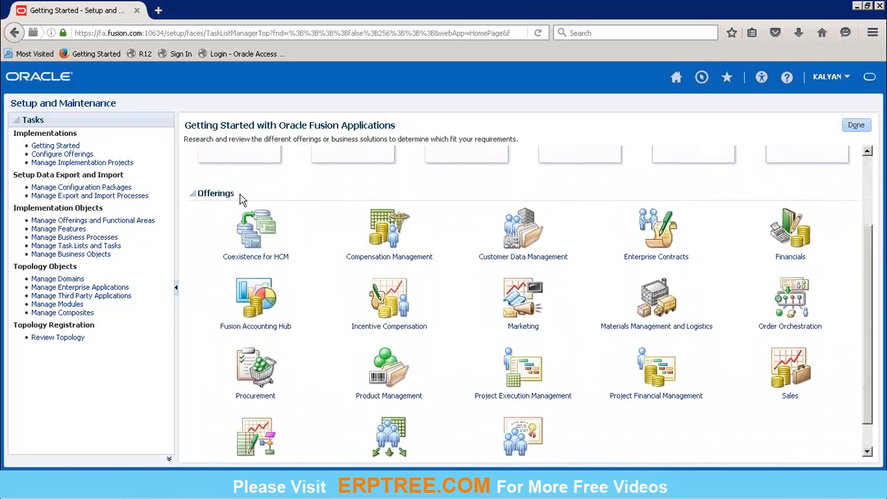
{"action": "double_click", "coordinate": [202, 193]}
{"action": "left_click", "coordinate": [294, 182]}
{"action": "left_click_drag", "start_coordinate": [872, 255], "coordinate": [871, 283]}
{"action": "scroll", "coordinate": [876, 291], "scroll_direction": "down", "scroll_amount": 1}
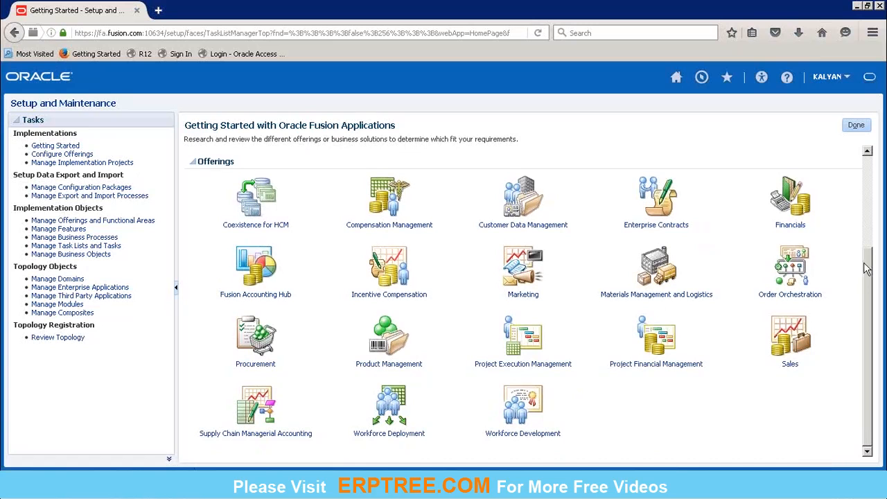
Step: Read the description of the Financials offering and open its page of related documents
{"action": "mouse_move", "coordinate": [792, 200]}
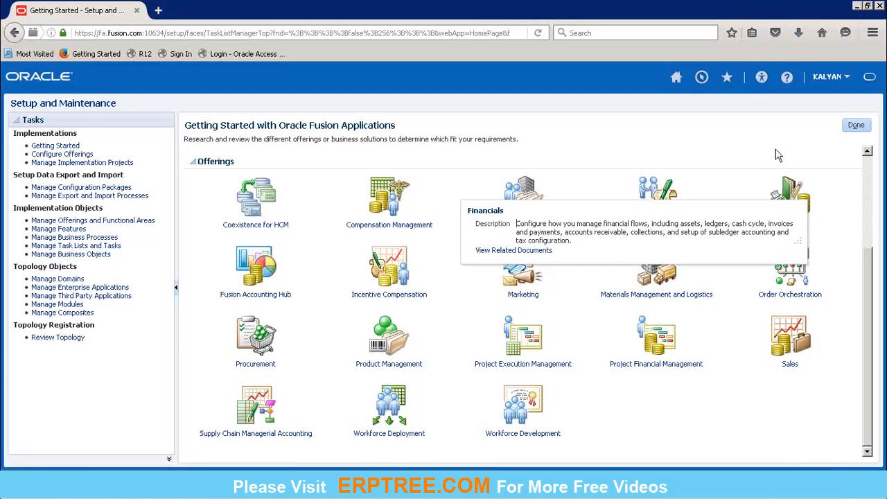
{"action": "left_click", "coordinate": [771, 158]}
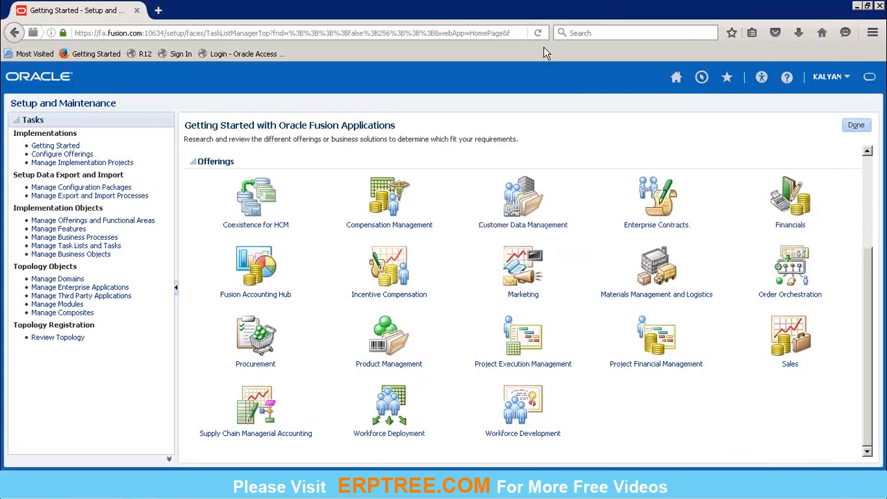
{"action": "mouse_move", "coordinate": [539, 19]}
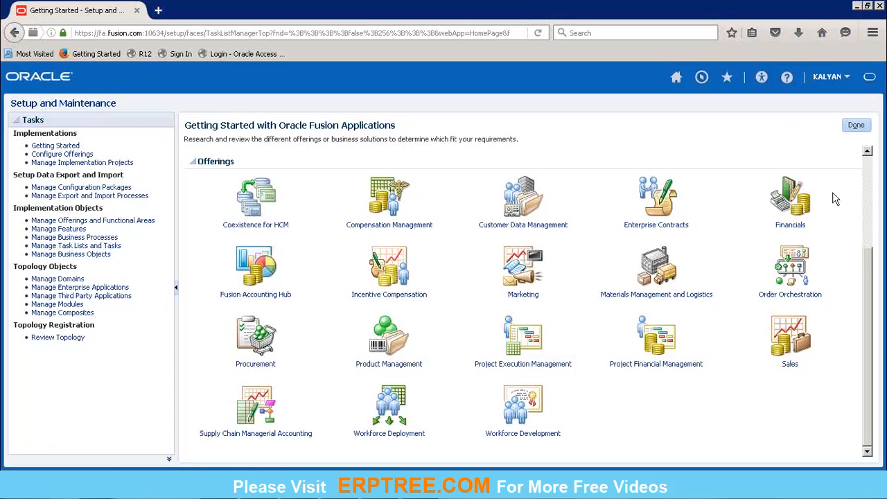
{"action": "left_click", "coordinate": [789, 199]}
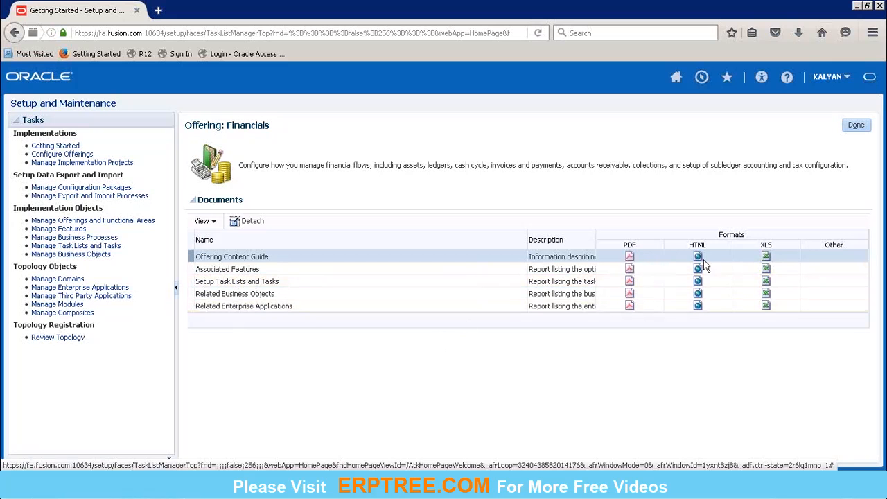
Step: Open the Financials Offering Content Guide in XLS format with Microsoft Office Excel, check its contents and close it
{"action": "left_click", "coordinate": [766, 257]}
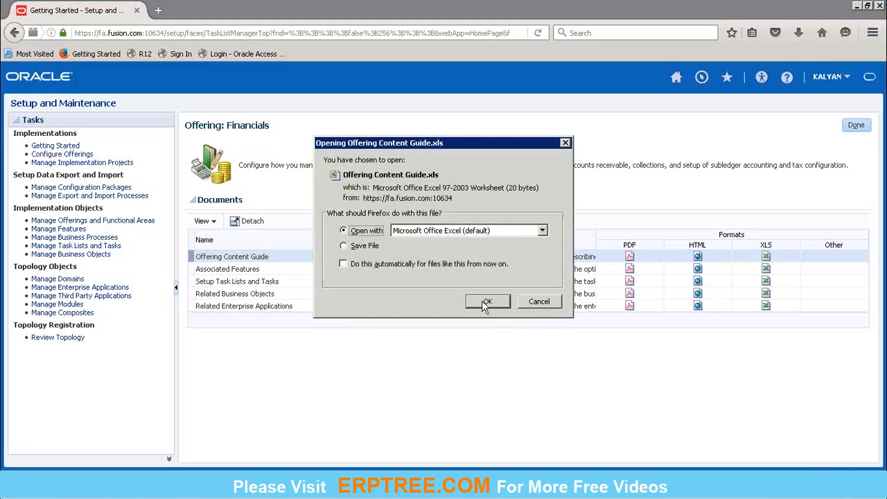
{"action": "left_click", "coordinate": [486, 303]}
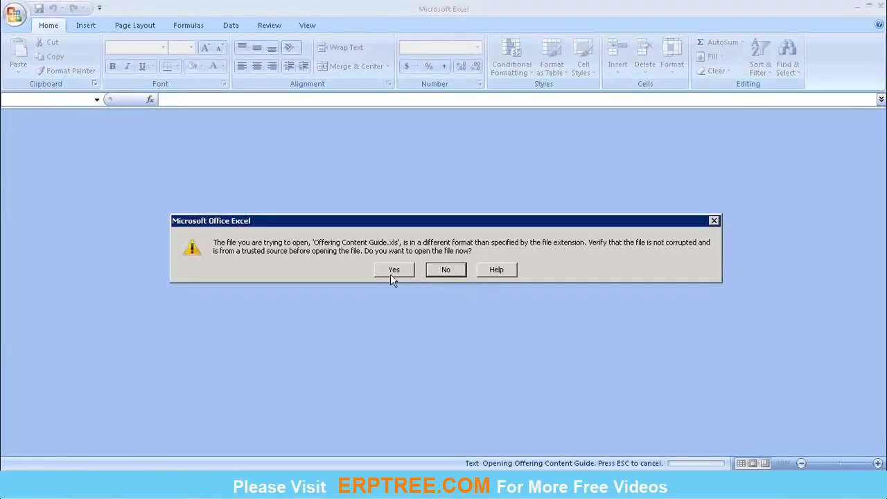
{"action": "left_click", "coordinate": [392, 270]}
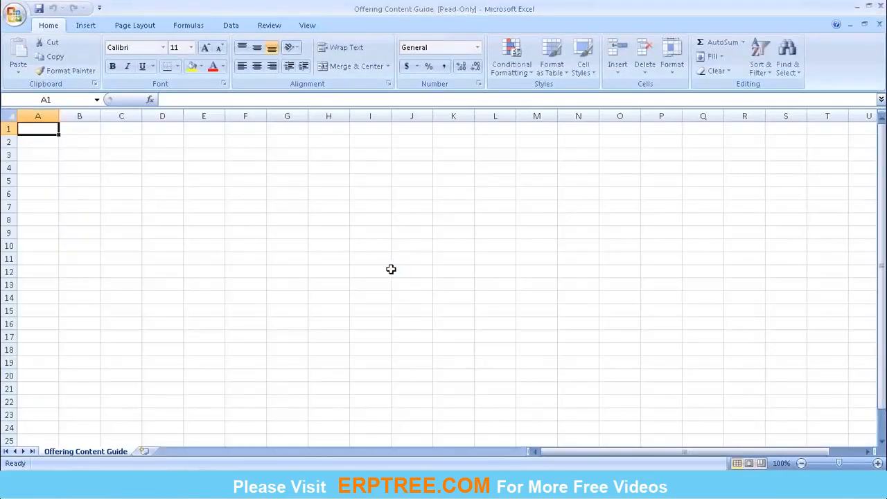
{"action": "mouse_move", "coordinate": [883, 337]}
{"action": "left_mouse_down"}
{"action": "mouse_move", "coordinate": [884, 345]}
{"action": "mouse_move", "coordinate": [885, 334]}
{"action": "left_mouse_up"}
{"action": "left_click", "coordinate": [880, 6]}
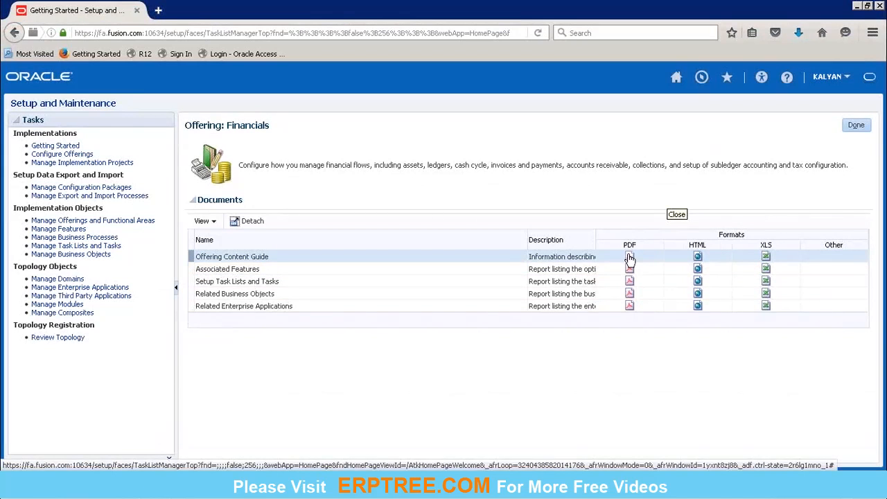
Step: Open the PDF version of the Financials Offering Content Guide in Adobe Reader, accept its license agreement and maximize the window
{"action": "left_click", "coordinate": [629, 258]}
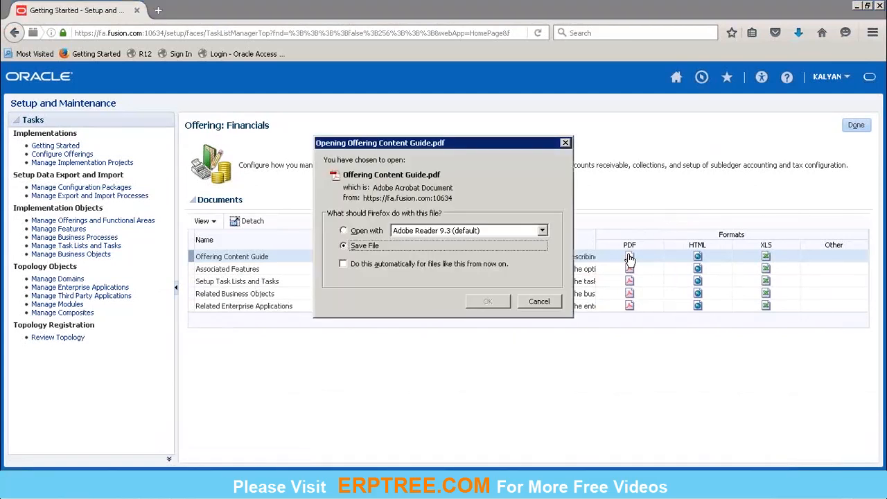
{"action": "left_click", "coordinate": [364, 231]}
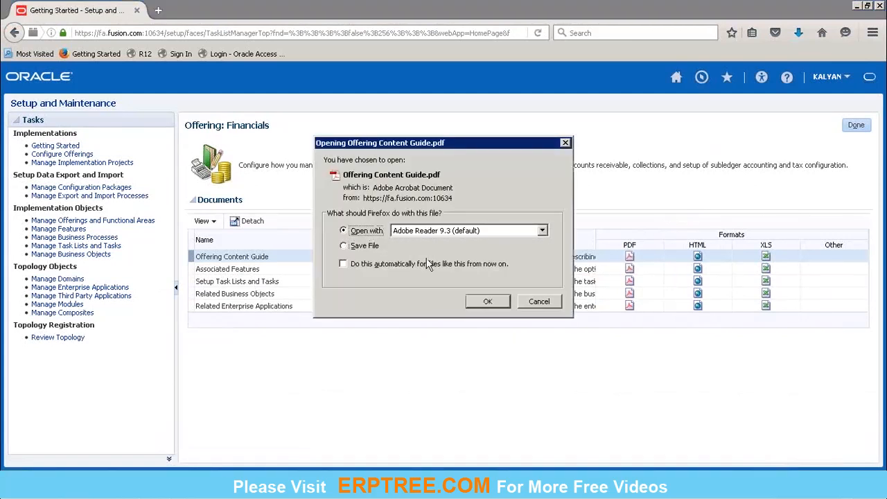
{"action": "left_click", "coordinate": [488, 303]}
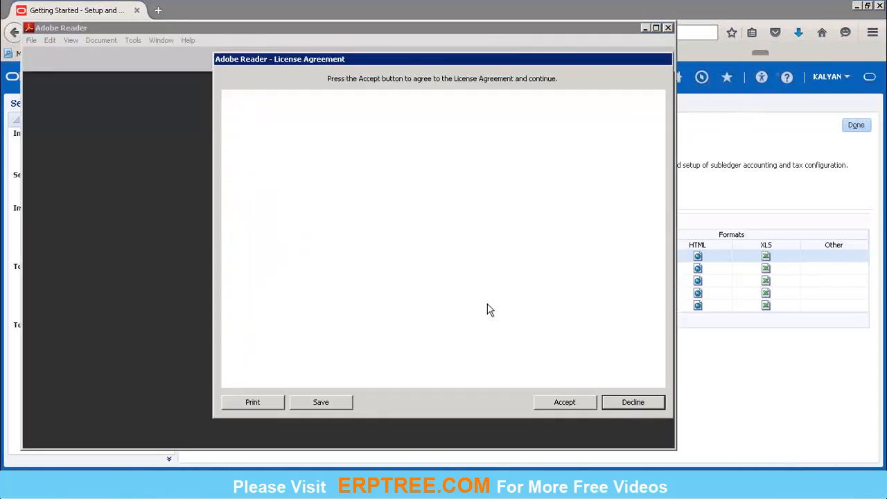
{"action": "left_click", "coordinate": [559, 405]}
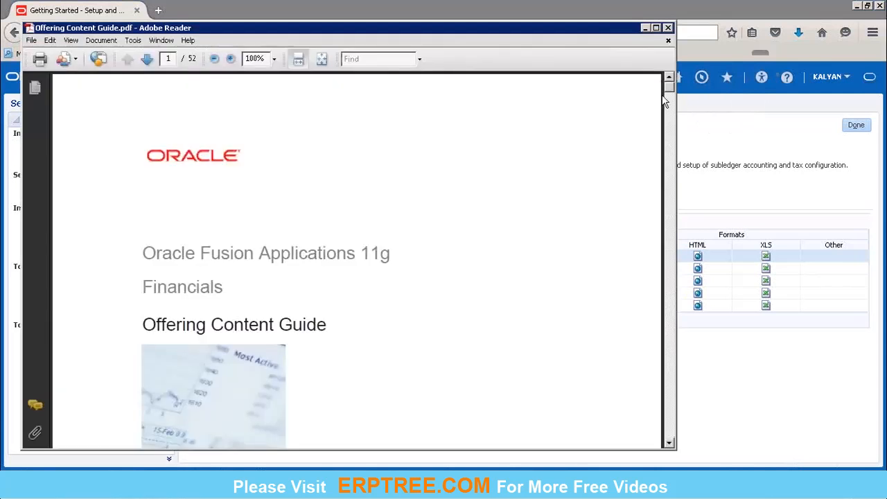
{"action": "left_click", "coordinate": [658, 28]}
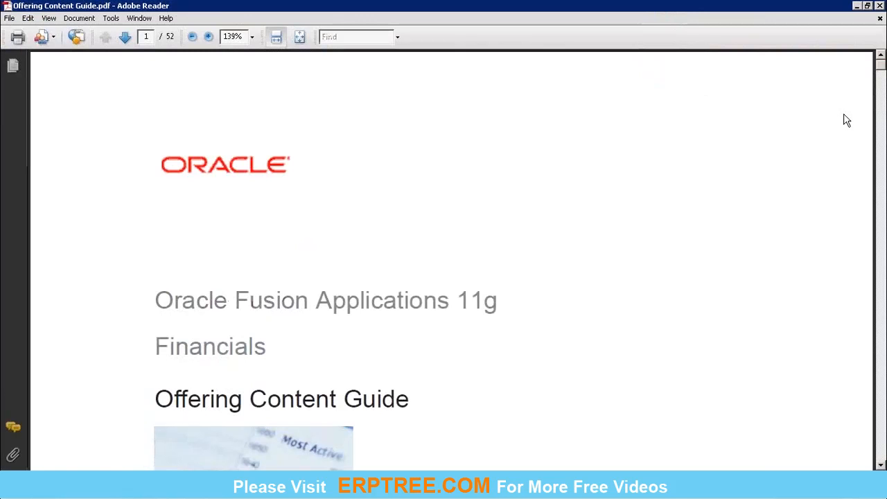
Step: Look through the guide's cover page and the Bill Customers entries at the start of its Table of Contents
{"action": "left_click", "coordinate": [882, 466]}
{"action": "left_click", "coordinate": [881, 466]}
{"action": "left_click", "coordinate": [881, 465]}
{"action": "left_click", "coordinate": [881, 466]}
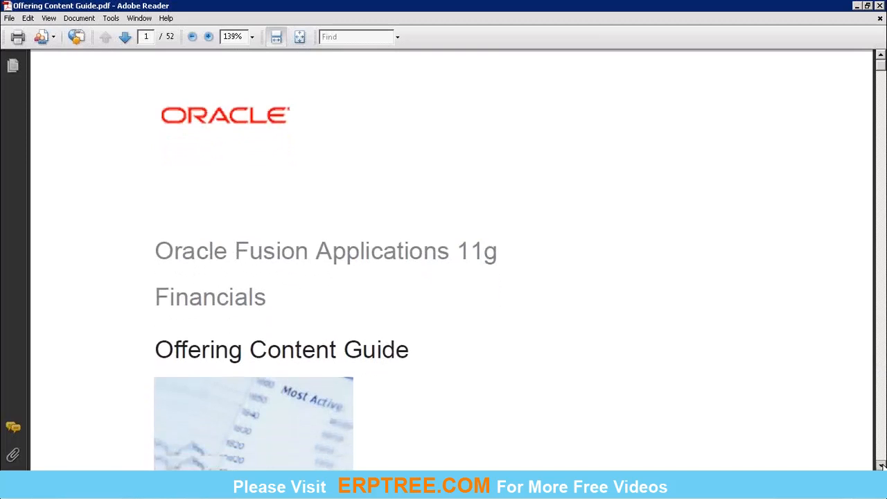
{"action": "left_click", "coordinate": [881, 465]}
{"action": "left_click", "coordinate": [881, 466]}
{"action": "left_click", "coordinate": [882, 466]}
{"action": "left_click", "coordinate": [882, 466]}
{"action": "left_click", "coordinate": [881, 466]}
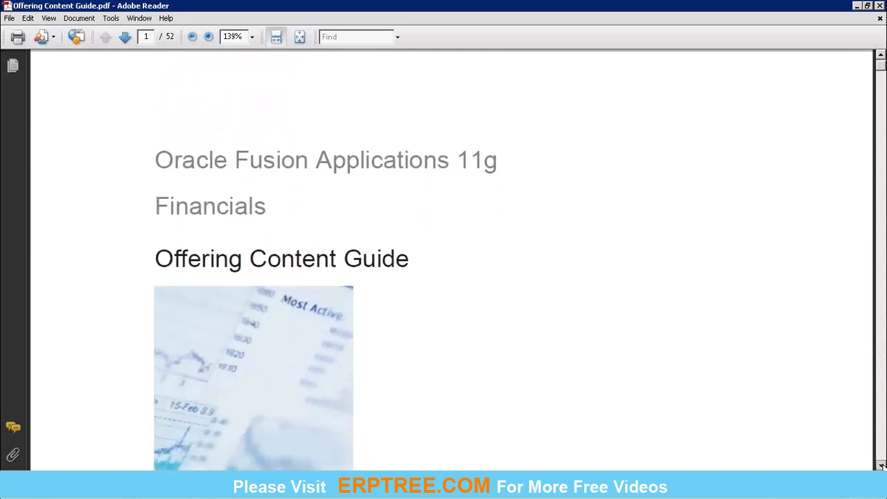
{"action": "left_click", "coordinate": [882, 466]}
{"action": "left_click", "coordinate": [881, 466]}
{"action": "left_click", "coordinate": [882, 452]}
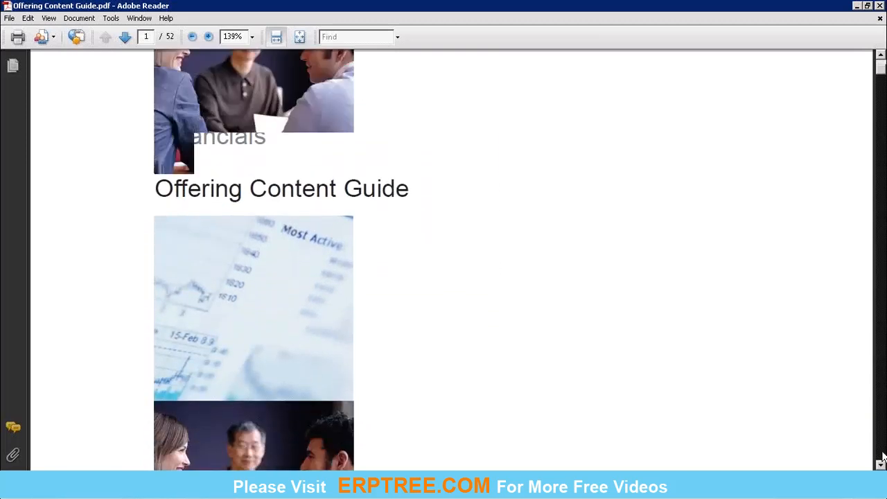
{"action": "left_click", "coordinate": [883, 456]}
{"action": "left_click", "coordinate": [883, 456]}
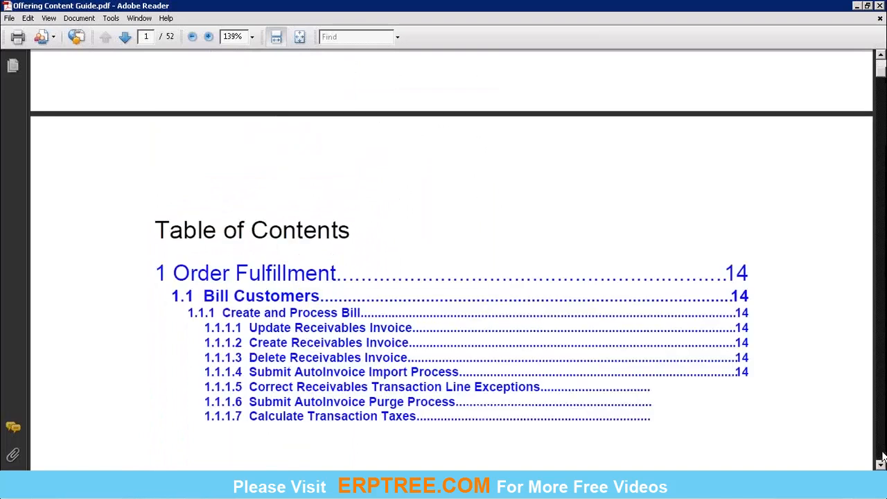
{"action": "left_click", "coordinate": [883, 456]}
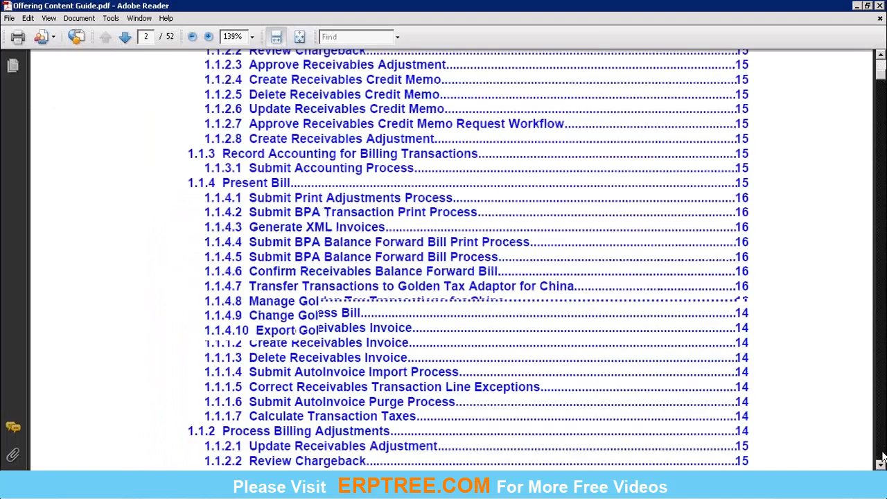
Step: Examine the Process Customer Payments entries in the Table of Contents, from Process Receipts through Manage Funds Capture
{"action": "left_click", "coordinate": [883, 69]}
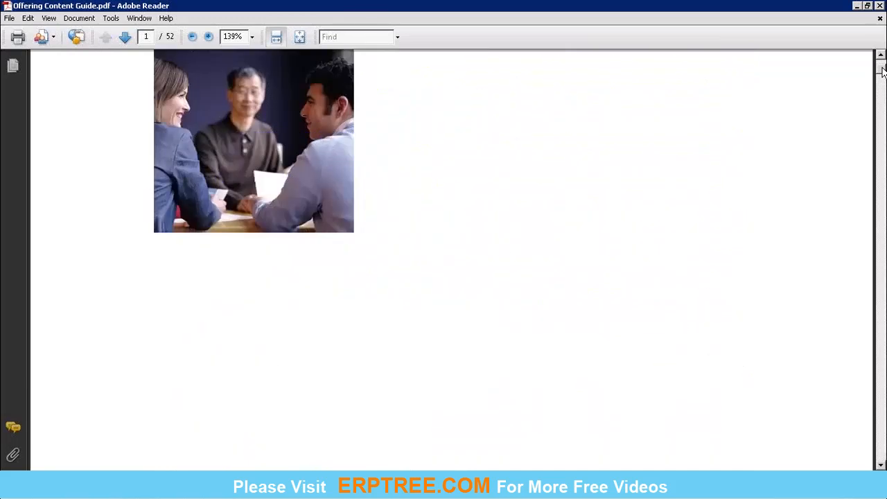
{"action": "left_click", "coordinate": [883, 81]}
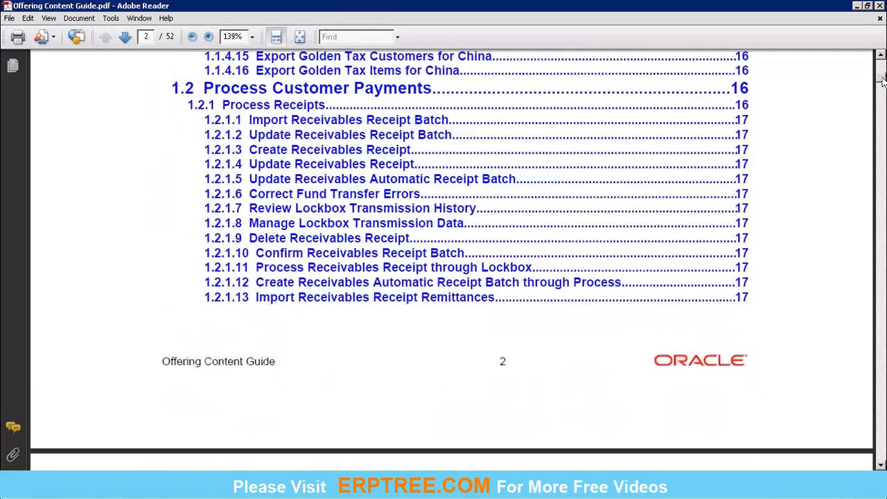
{"action": "left_click", "coordinate": [883, 81]}
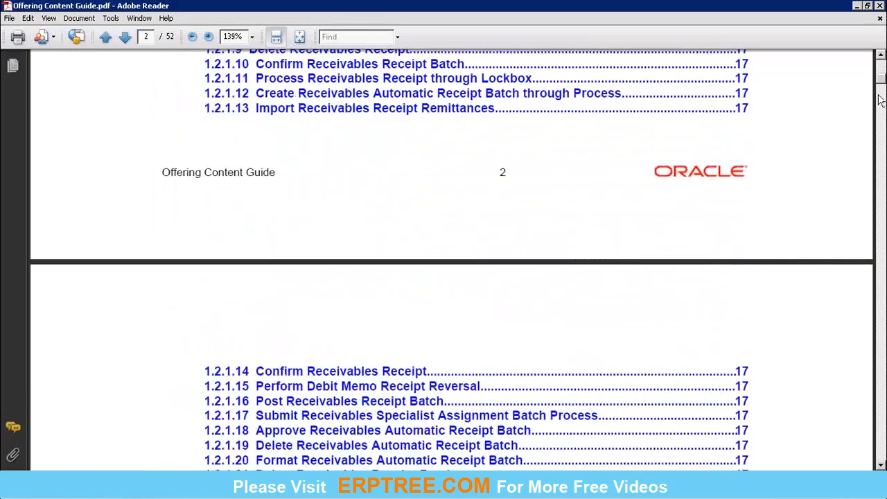
{"action": "left_click", "coordinate": [881, 467]}
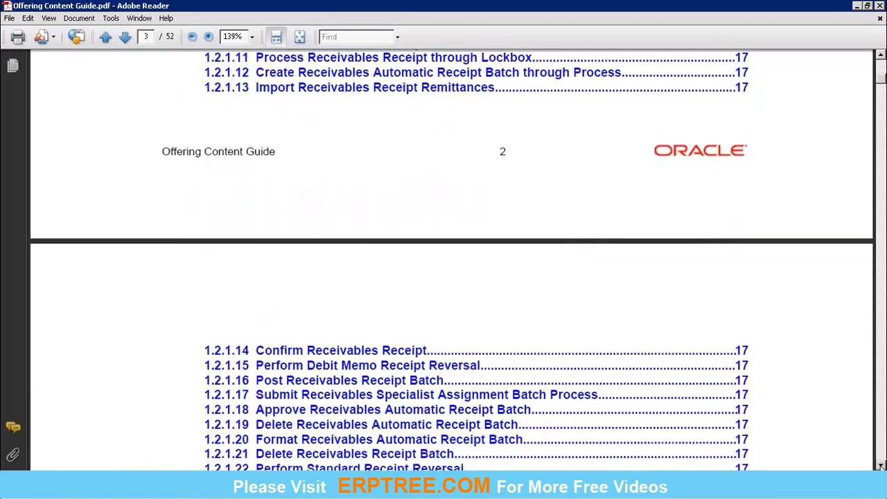
{"action": "left_click", "coordinate": [881, 466]}
{"action": "left_click", "coordinate": [880, 467]}
{"action": "left_click", "coordinate": [880, 467]}
{"action": "left_click", "coordinate": [881, 467]}
{"action": "left_click", "coordinate": [881, 466]}
{"action": "left_click", "coordinate": [881, 466]}
{"action": "left_click", "coordinate": [880, 466]}
{"action": "left_click", "coordinate": [881, 467]}
{"action": "left_click", "coordinate": [881, 467]}
{"action": "left_click", "coordinate": [881, 466]}
{"action": "left_click", "coordinate": [881, 467]}
{"action": "left_click", "coordinate": [881, 467]}
{"action": "left_click", "coordinate": [880, 466]}
{"action": "left_click", "coordinate": [881, 466]}
{"action": "left_click", "coordinate": [881, 467]}
{"action": "left_click", "coordinate": [880, 467]}
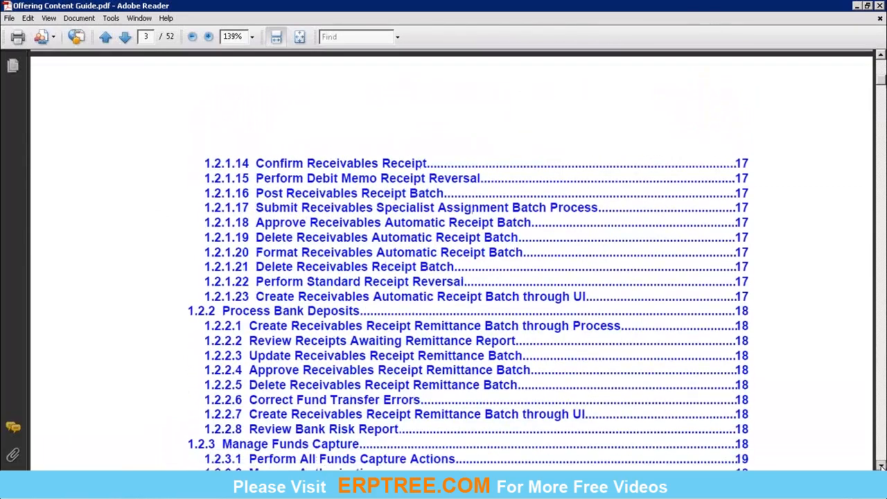
{"action": "left_click", "coordinate": [881, 466]}
{"action": "left_click", "coordinate": [880, 466]}
{"action": "left_click", "coordinate": [881, 466]}
{"action": "left_click", "coordinate": [881, 467]}
{"action": "left_click", "coordinate": [881, 467]}
{"action": "left_click", "coordinate": [881, 467]}
{"action": "left_click", "coordinate": [881, 466]}
{"action": "left_click", "coordinate": [881, 466]}
{"action": "left_click", "coordinate": [881, 466]}
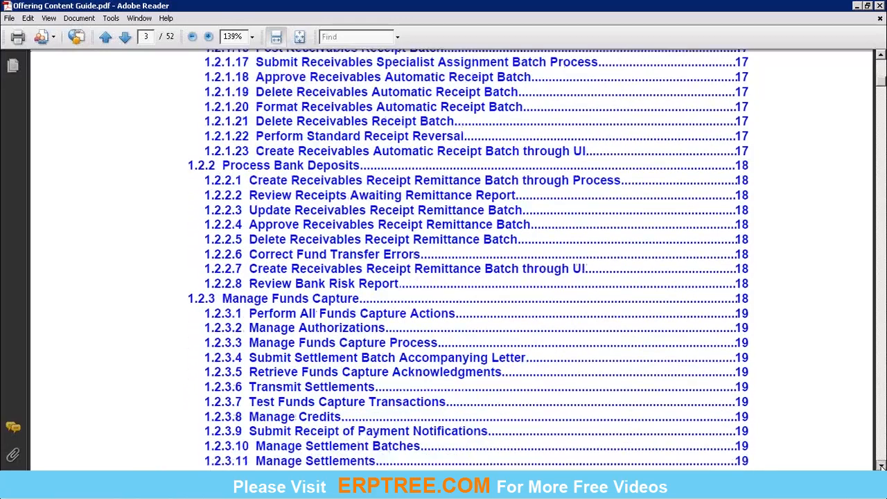
{"action": "left_click", "coordinate": [881, 466]}
{"action": "left_click", "coordinate": [881, 467]}
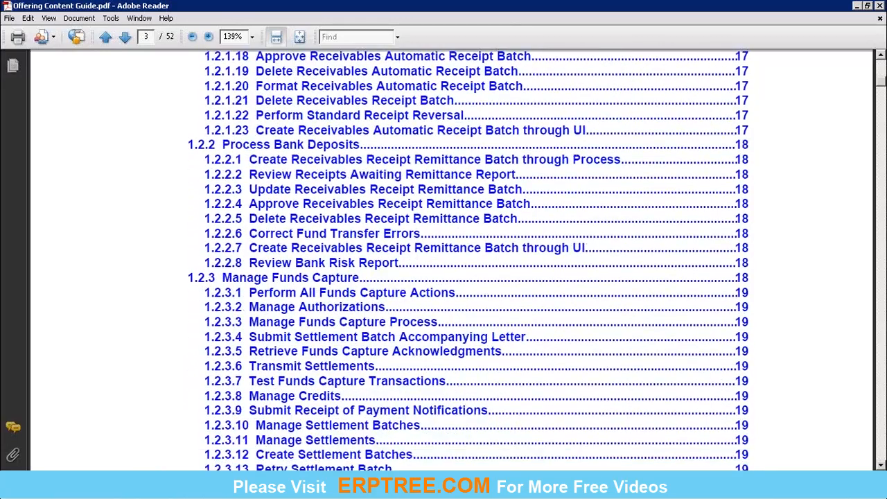
Step: Look through the remaining Table of Contents sections, from Manage Payments to Close Accounting Period and Close Ledgers
{"action": "left_click_drag", "start_coordinate": [881, 85], "coordinate": [880, 128]}
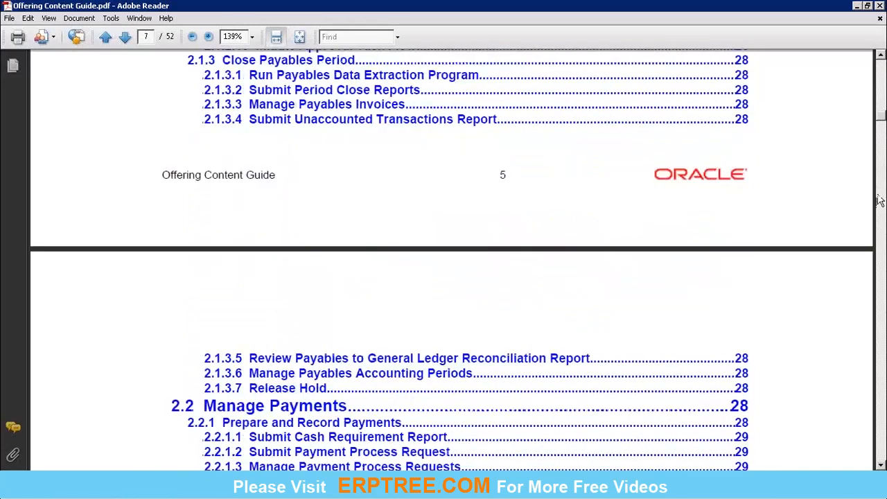
{"action": "left_click", "coordinate": [882, 205]}
{"action": "left_click", "coordinate": [882, 208]}
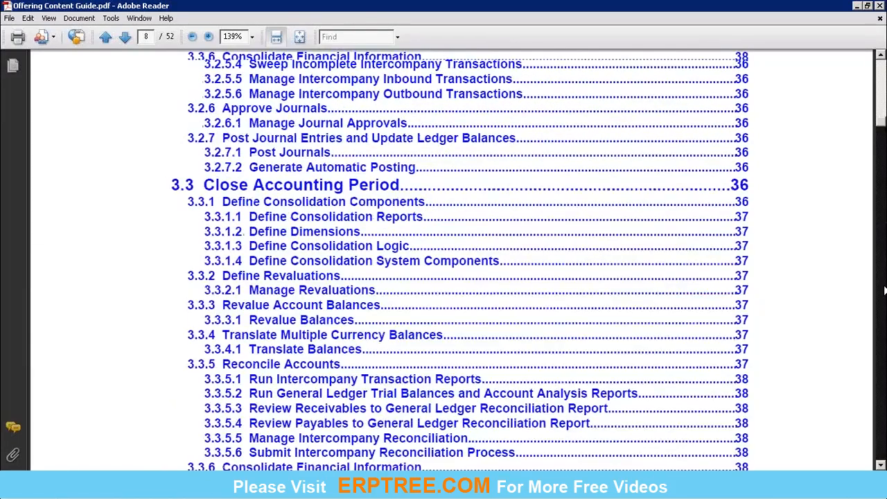
{"action": "left_click", "coordinate": [882, 291]}
{"action": "left_click", "coordinate": [882, 297]}
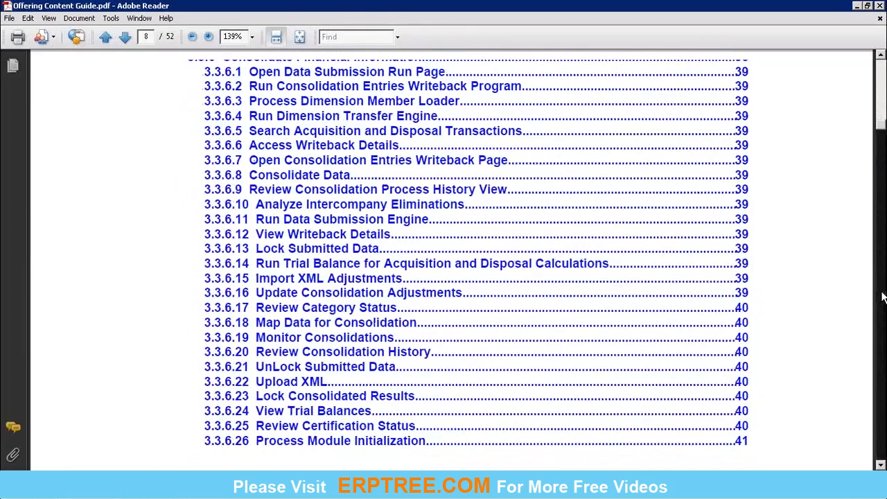
{"action": "left_click", "coordinate": [882, 297]}
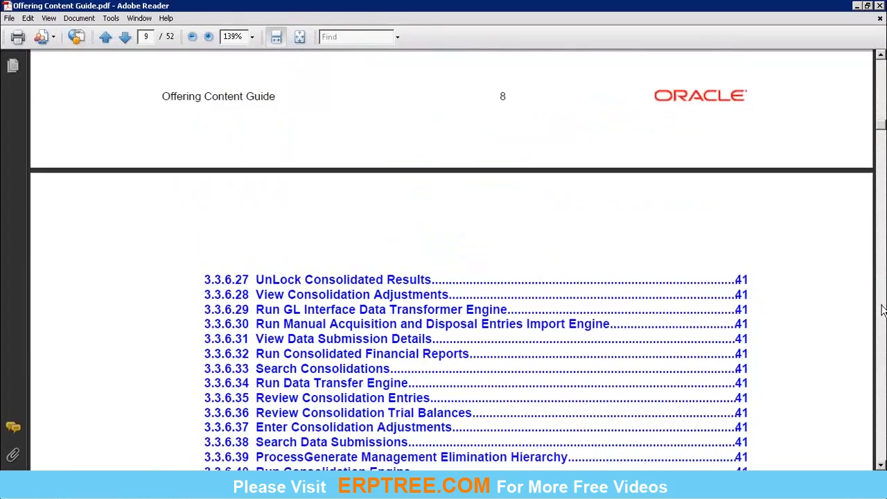
{"action": "left_click", "coordinate": [883, 311]}
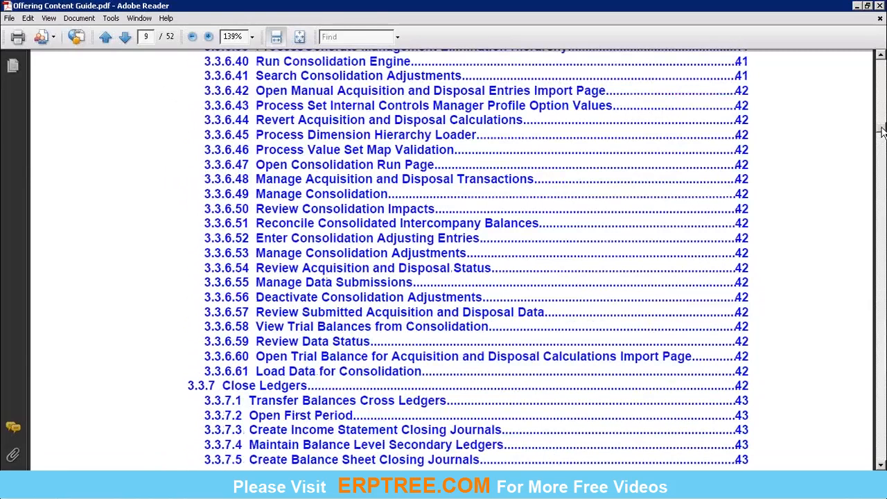
Step: Check the guide's detailed process descriptions on pages 14 to 16 and close the document
{"action": "left_click_drag", "start_coordinate": [882, 133], "coordinate": [880, 243]}
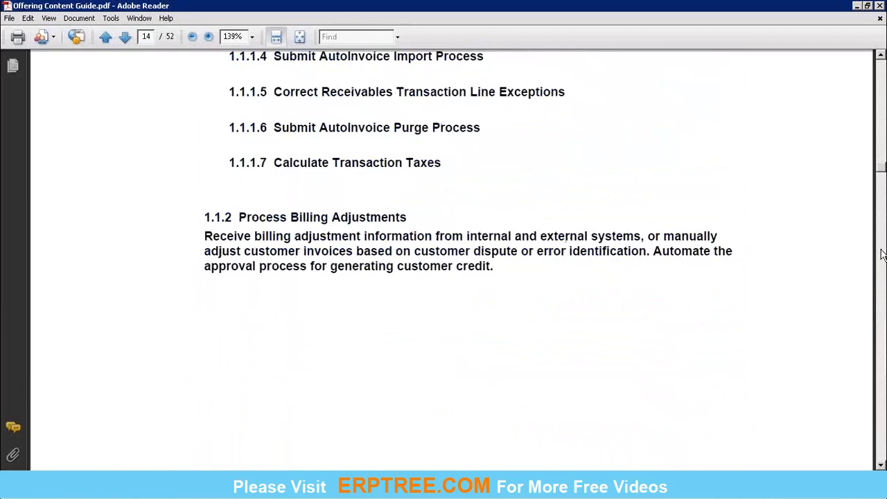
{"action": "left_click", "coordinate": [882, 255]}
{"action": "left_click", "coordinate": [882, 255]}
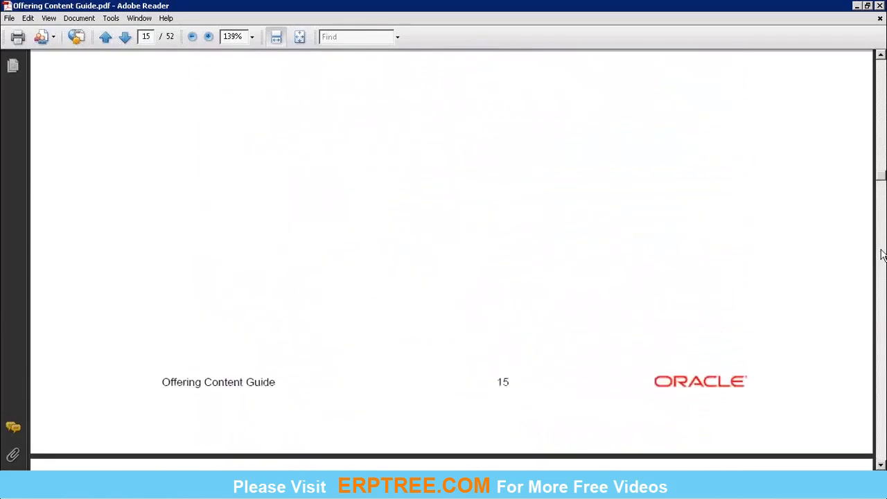
{"action": "left_click", "coordinate": [883, 321]}
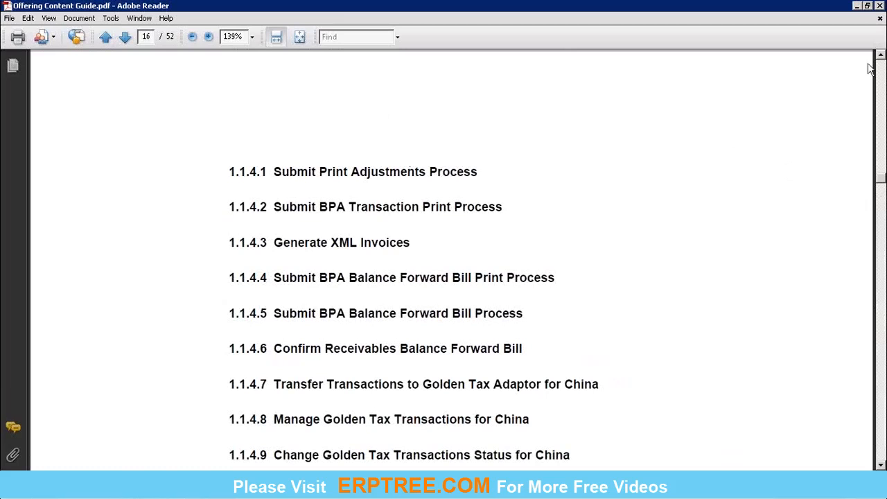
{"action": "left_click", "coordinate": [880, 6]}
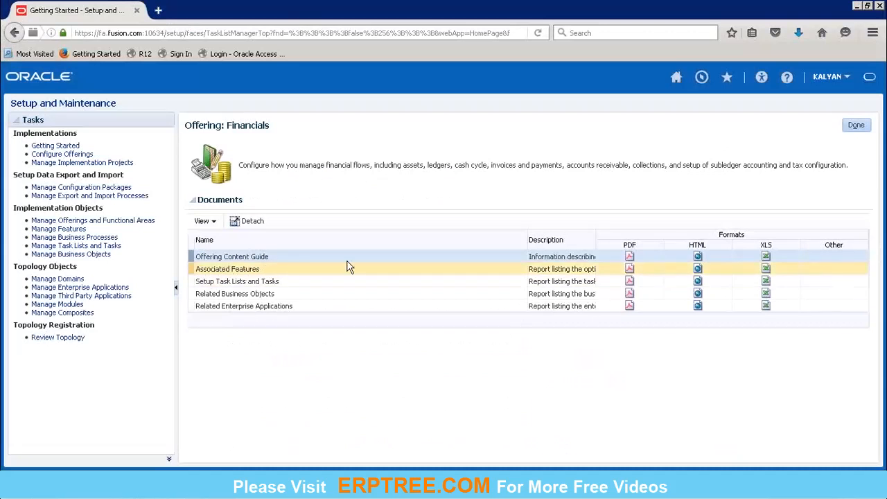
Step: Open the Associated Features report of the Financials offering as a PDF, review its functional areas and close it
{"action": "left_click", "coordinate": [629, 274]}
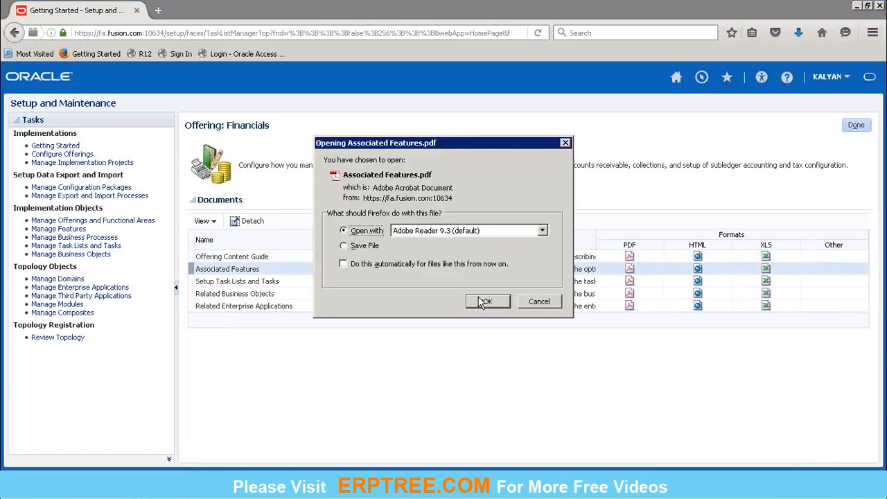
{"action": "left_click", "coordinate": [483, 302]}
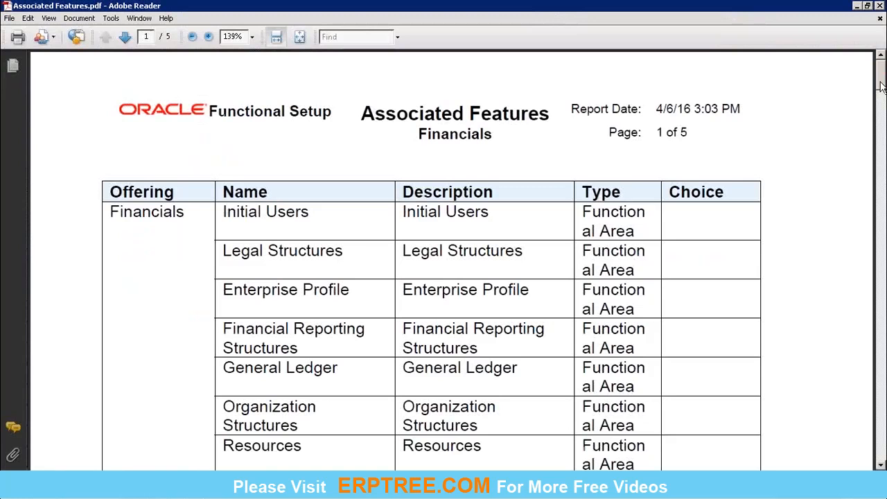
{"action": "left_click_drag", "start_coordinate": [881, 87], "coordinate": [881, 112]}
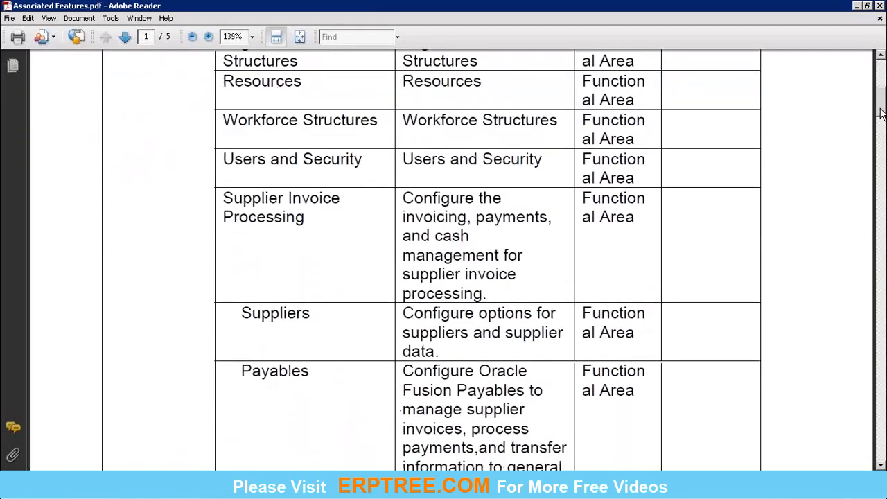
{"action": "left_click_drag", "start_coordinate": [881, 115], "coordinate": [883, 310]}
{"action": "left_click", "coordinate": [881, 6]}
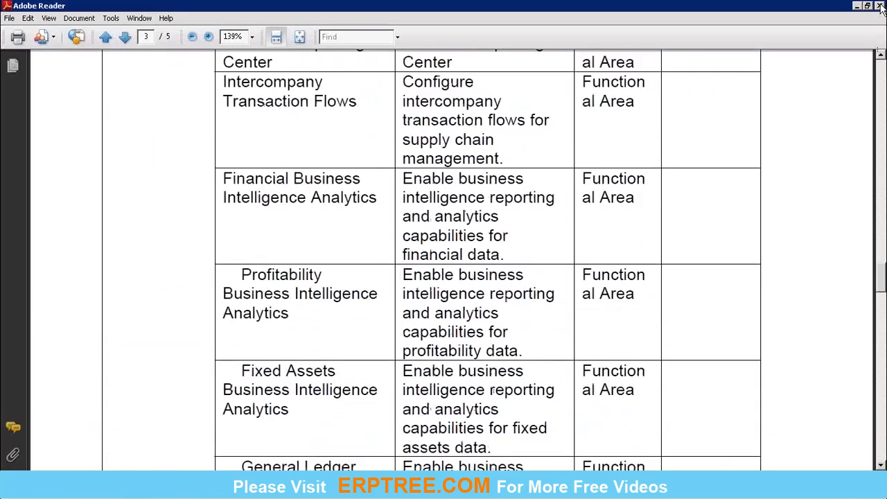
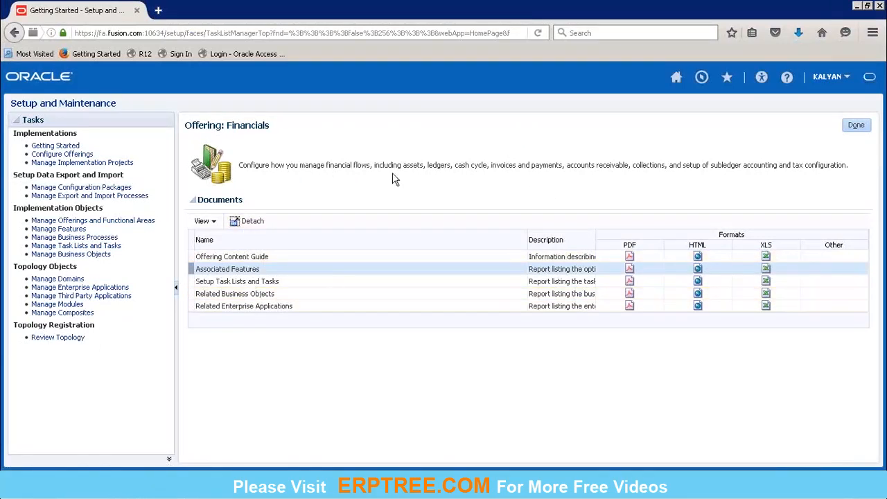
Step: Return to the Getting Started offerings, view the Financials description and reopen the offering's related documents page
{"action": "left_click", "coordinate": [857, 127]}
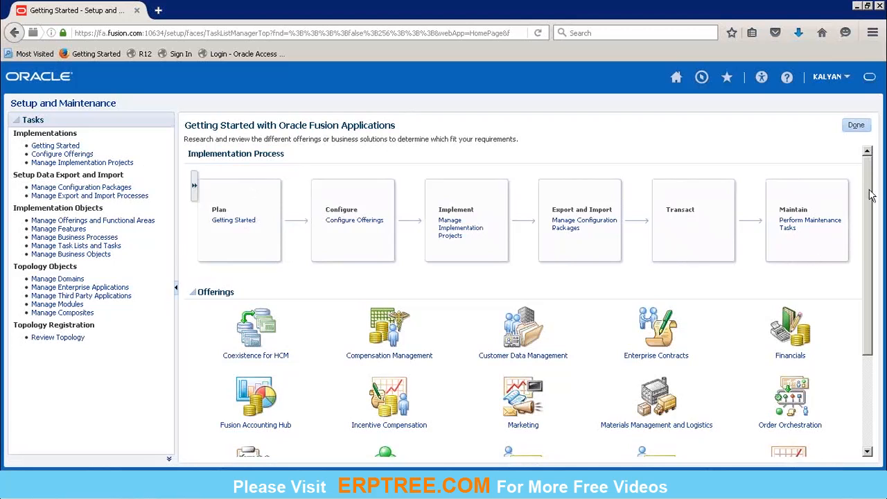
{"action": "left_click_drag", "start_coordinate": [872, 196], "coordinate": [870, 253]}
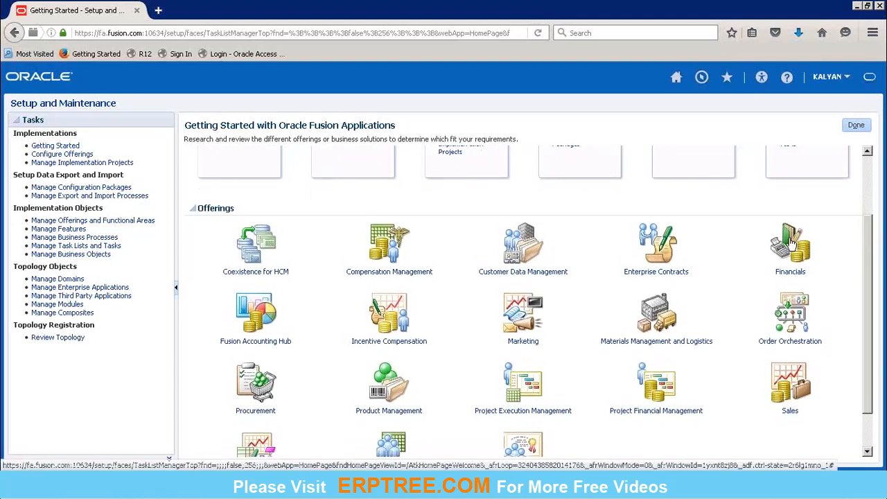
{"action": "mouse_move", "coordinate": [792, 241]}
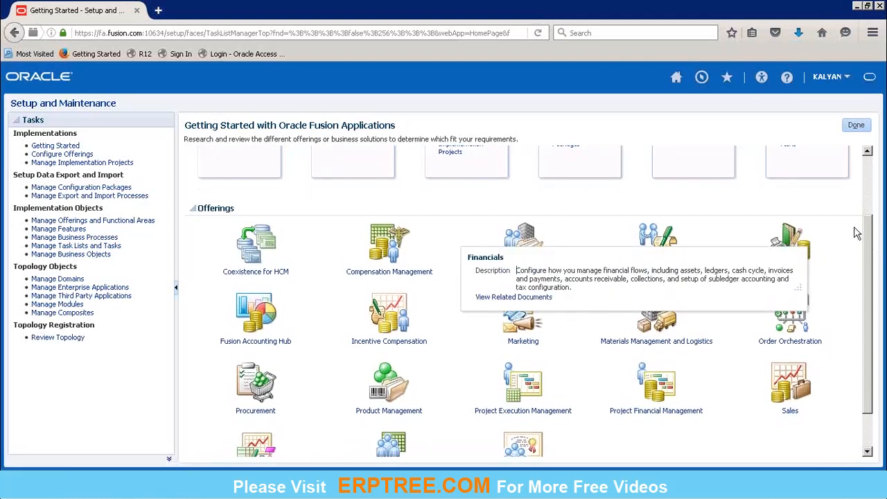
{"action": "left_click", "coordinate": [798, 240]}
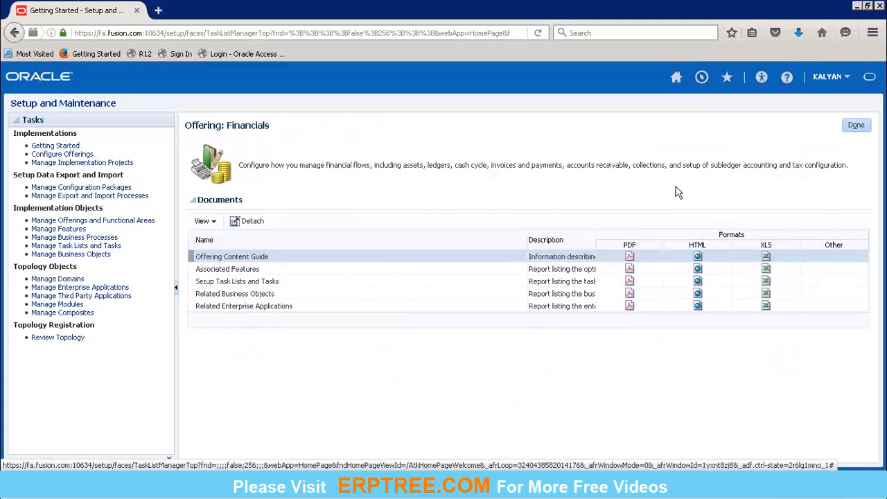
Step: Leave the Financials documents page, open Configure Offerings and look at the Compensation Management offering's hierarchy
{"action": "left_click", "coordinate": [858, 128]}
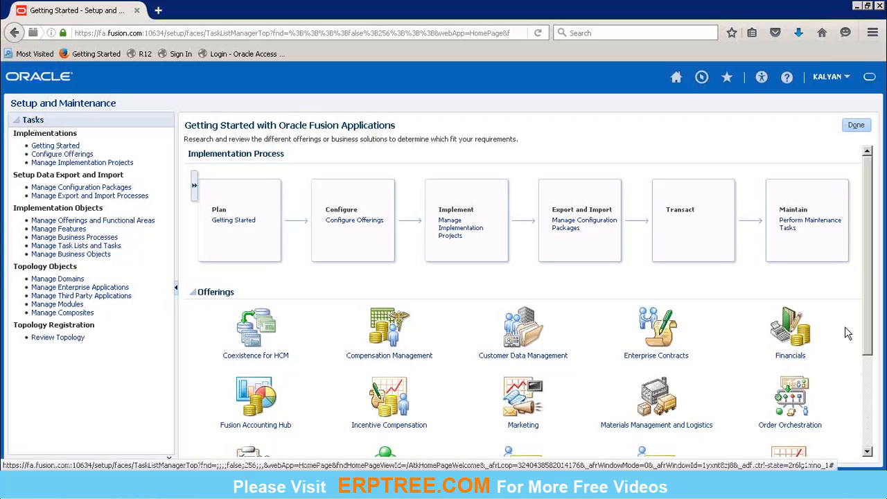
{"action": "left_click", "coordinate": [57, 156]}
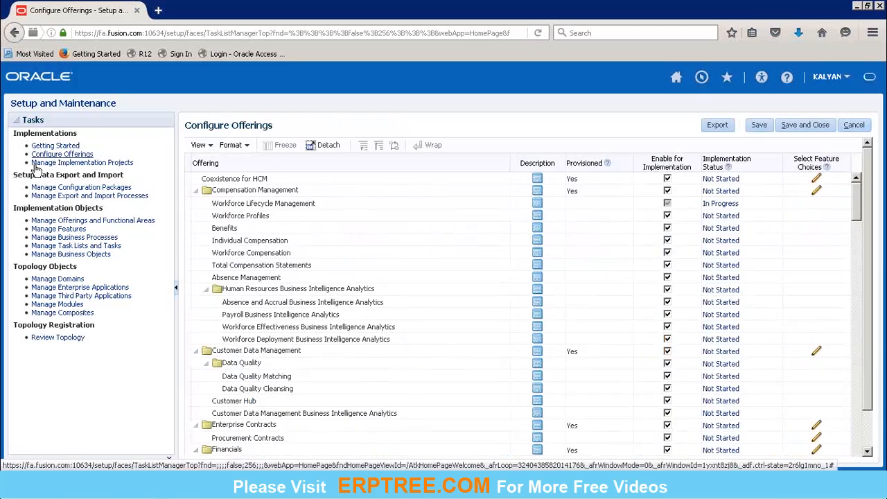
{"action": "left_click", "coordinate": [199, 196]}
{"action": "left_click", "coordinate": [197, 192]}
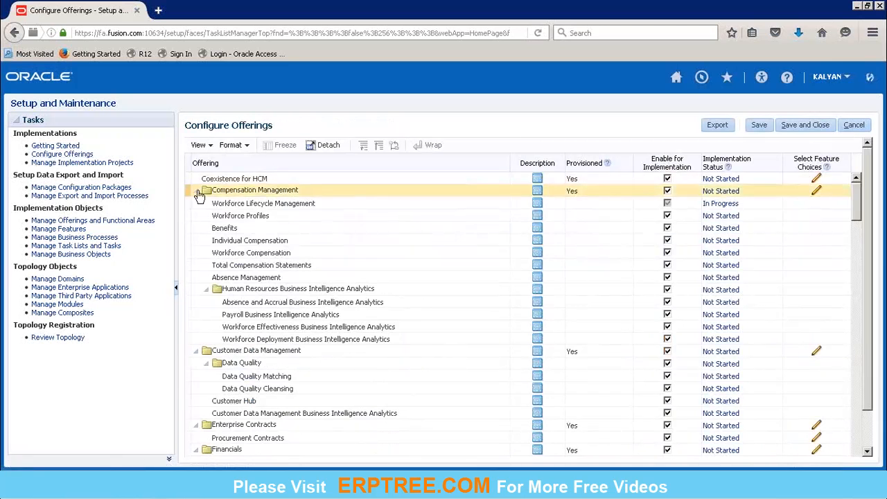
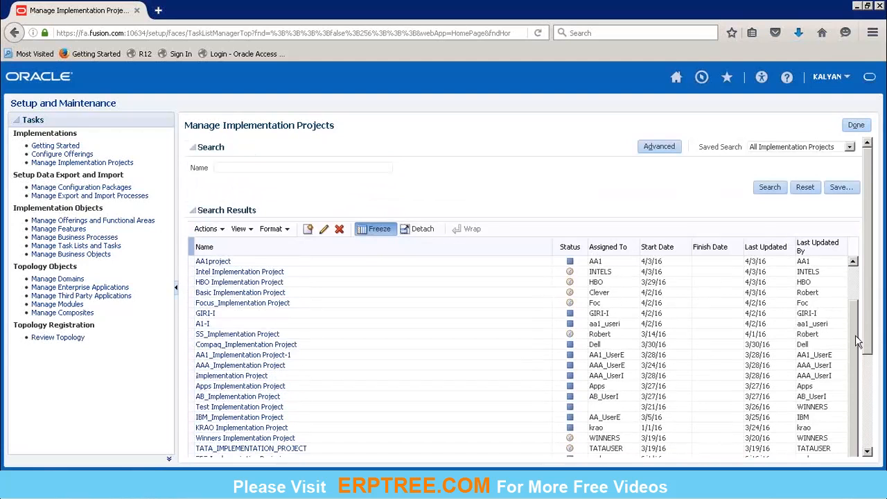
Step: Look over the existing projects in Manage Implementation Projects and start creating a new implementation project
{"action": "left_click_drag", "start_coordinate": [855, 309], "coordinate": [856, 278]}
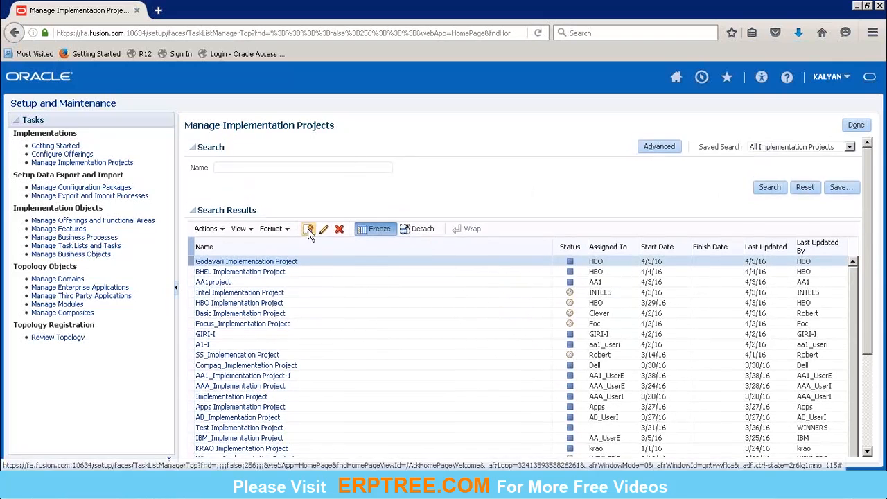
{"action": "left_click", "coordinate": [83, 163]}
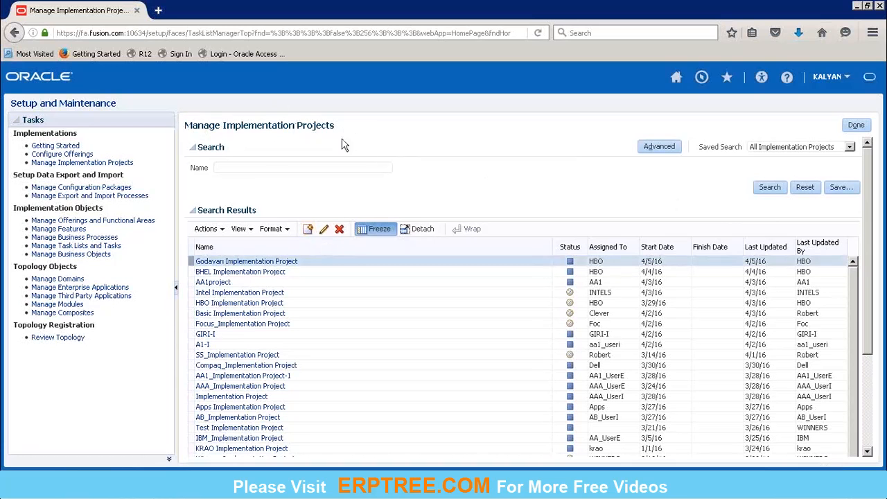
{"action": "left_click", "coordinate": [308, 231]}
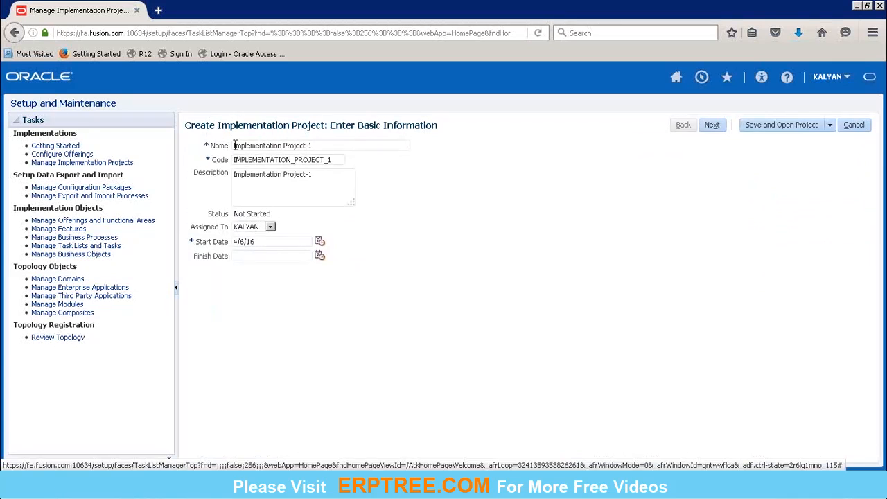
Step: Try to name the new implementation project TATA Implementation Project, with the code and description filled from it
{"action": "type", "text": "ATA"}
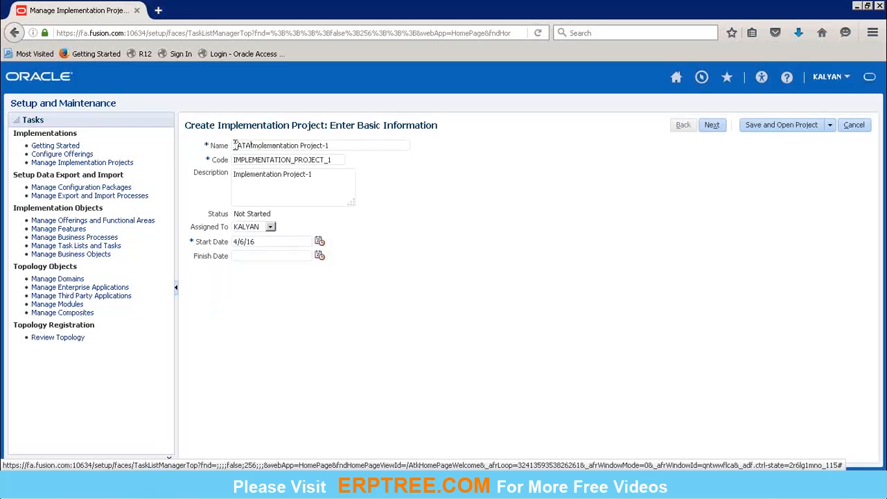
{"action": "left_click", "coordinate": [235, 145]}
{"action": "type", "text": "T"}
{"action": "key", "text": "BackSpace"}
{"action": "key", "text": "BackSpace"}
{"action": "key", "text": "Tab"}
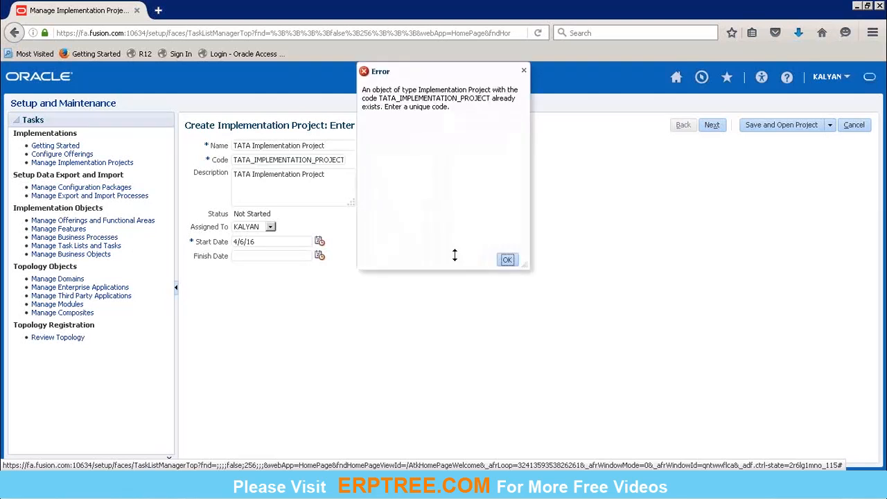
{"action": "left_click", "coordinate": [509, 261]}
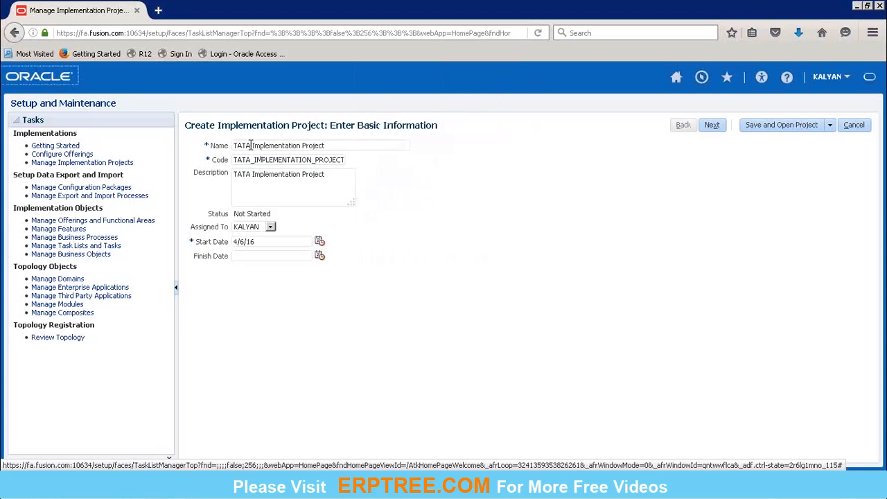
Step: Replace TATA with TCS so the project is named TCS Implementation Project with a matching code and description
{"action": "left_click_drag", "start_coordinate": [251, 145], "coordinate": [228, 145]}
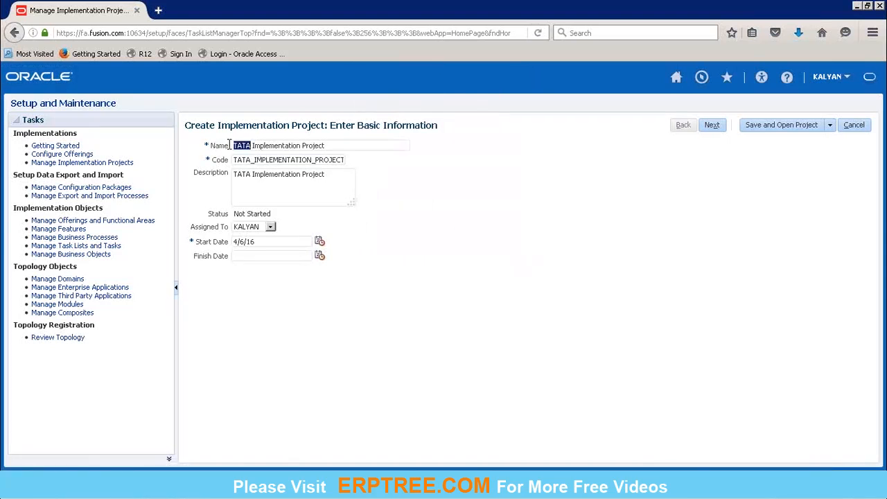
{"action": "type", "text": "T"}
{"action": "type", "text": "CS"}
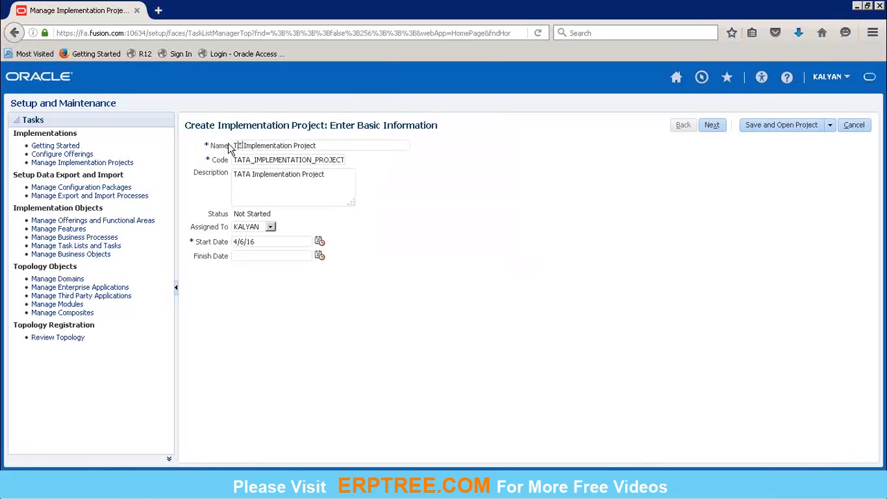
{"action": "key", "text": "Tab"}
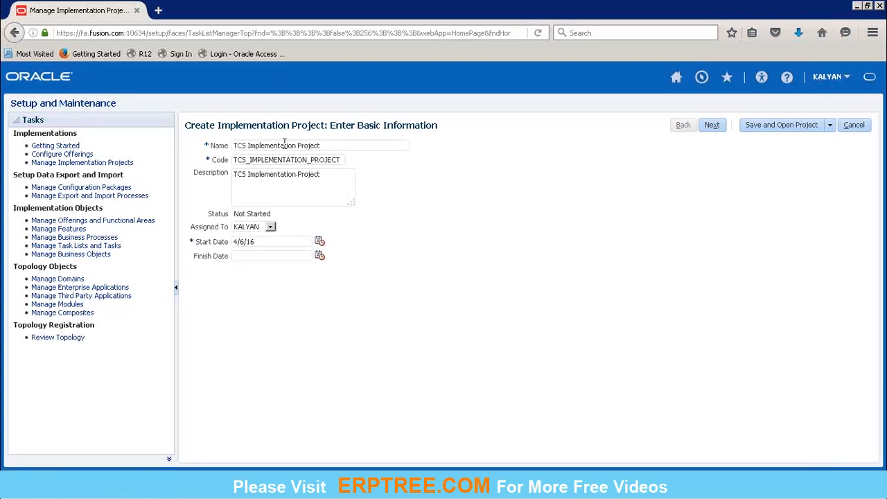
Step: Search for the user ID winners and assign the implementation project to that user
{"action": "left_click", "coordinate": [271, 227]}
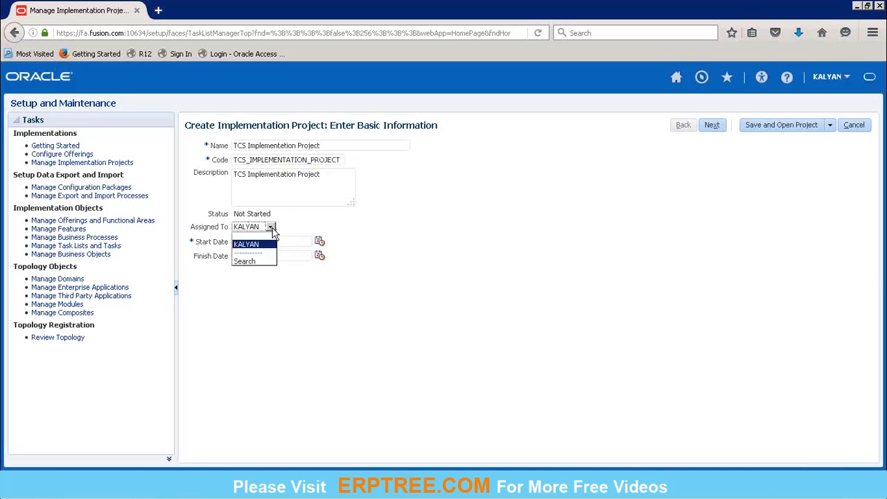
{"action": "left_click", "coordinate": [247, 262]}
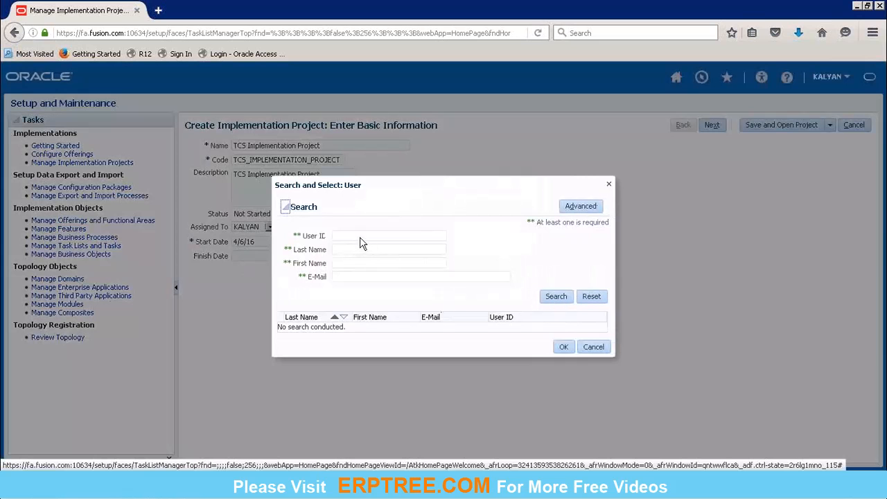
{"action": "left_click", "coordinate": [556, 298]}
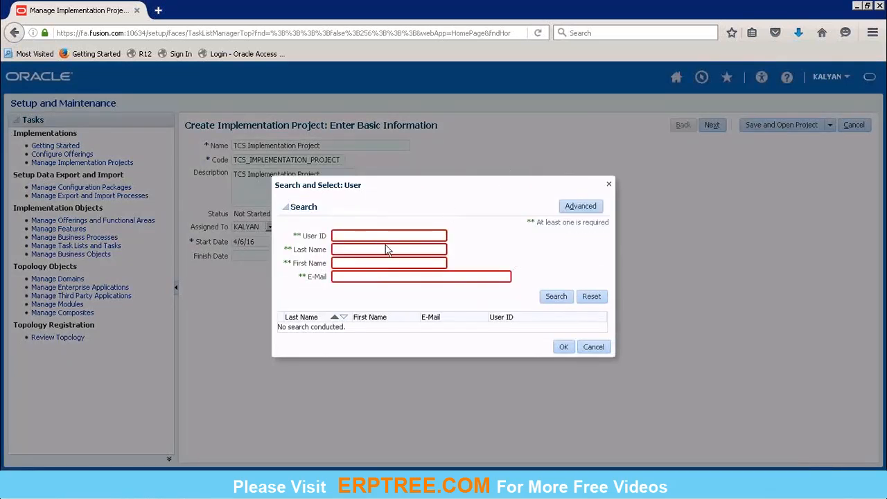
{"action": "right_click", "coordinate": [364, 246]}
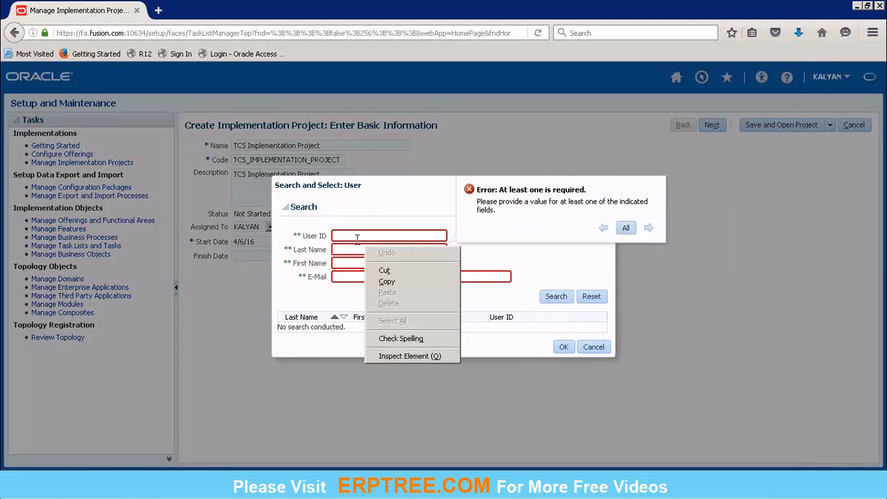
{"action": "left_click", "coordinate": [348, 236]}
{"action": "type", "text": "w"}
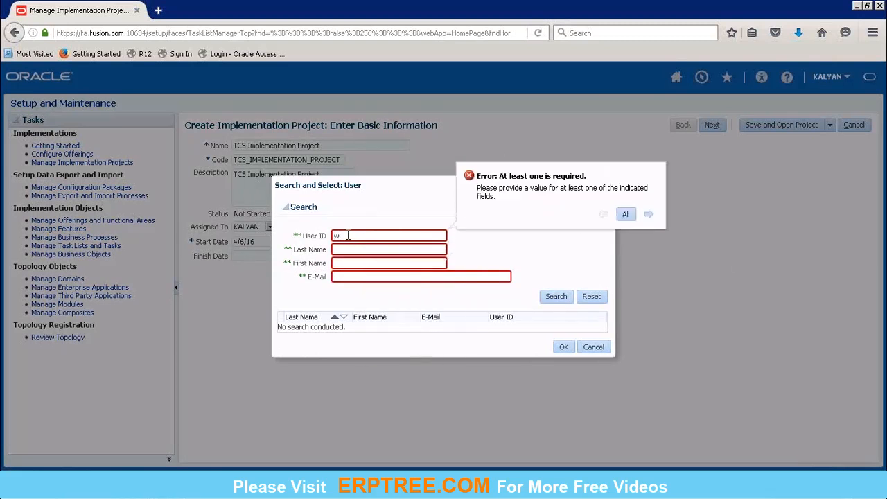
{"action": "type", "text": "inners"}
{"action": "right_click", "coordinate": [557, 299]}
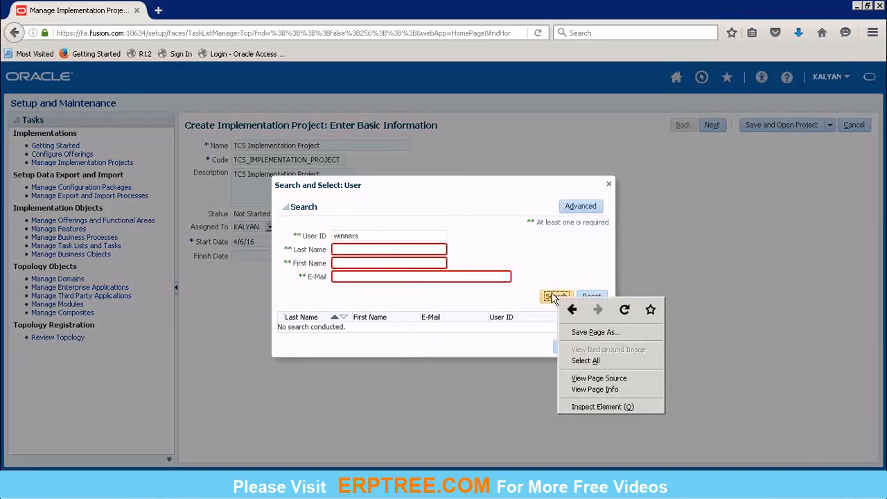
{"action": "left_click", "coordinate": [556, 298]}
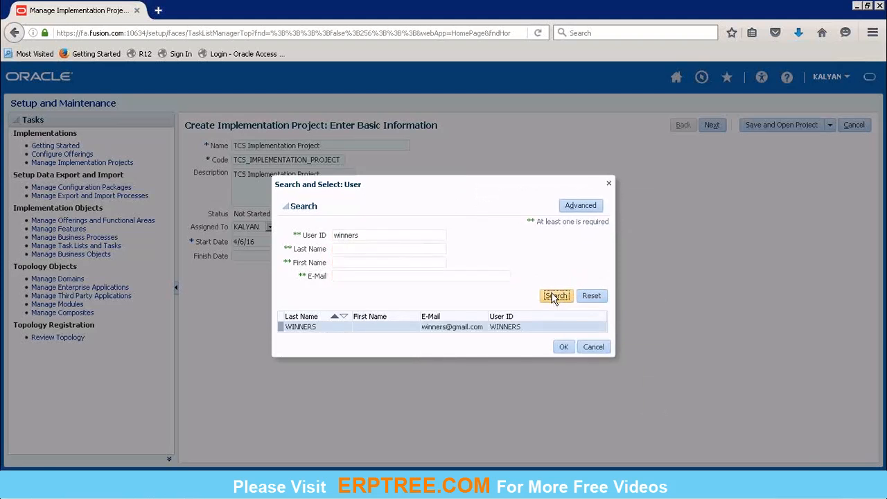
{"action": "left_click", "coordinate": [304, 329]}
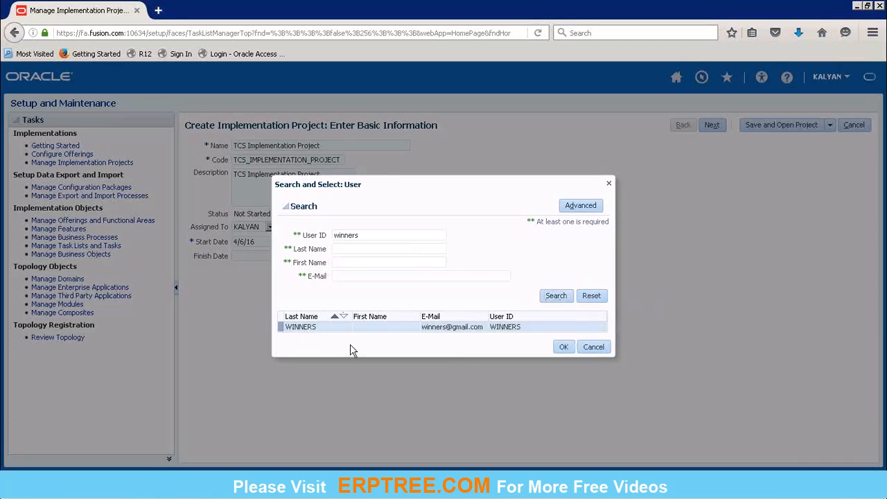
{"action": "left_click", "coordinate": [564, 347]}
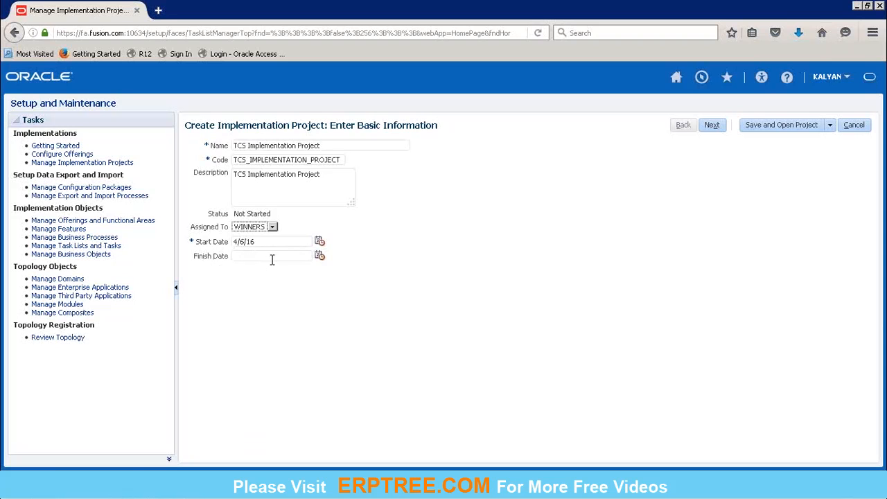
Step: Search for the signed-in user's own user ID and assign the implementation project back to that user
{"action": "left_click", "coordinate": [291, 282]}
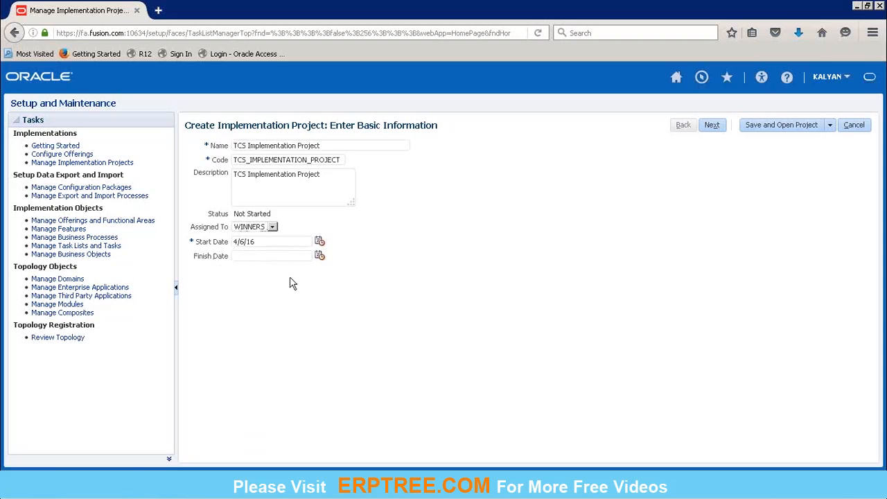
{"action": "left_click", "coordinate": [273, 228]}
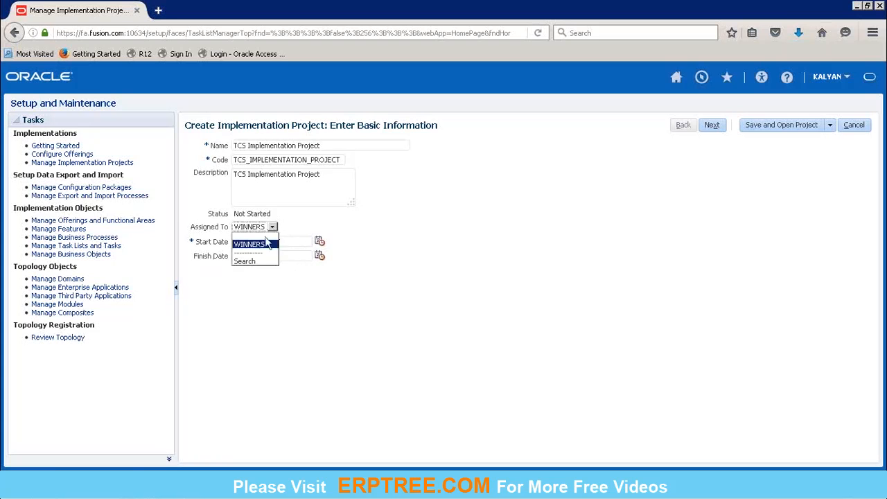
{"action": "left_click", "coordinate": [251, 261]}
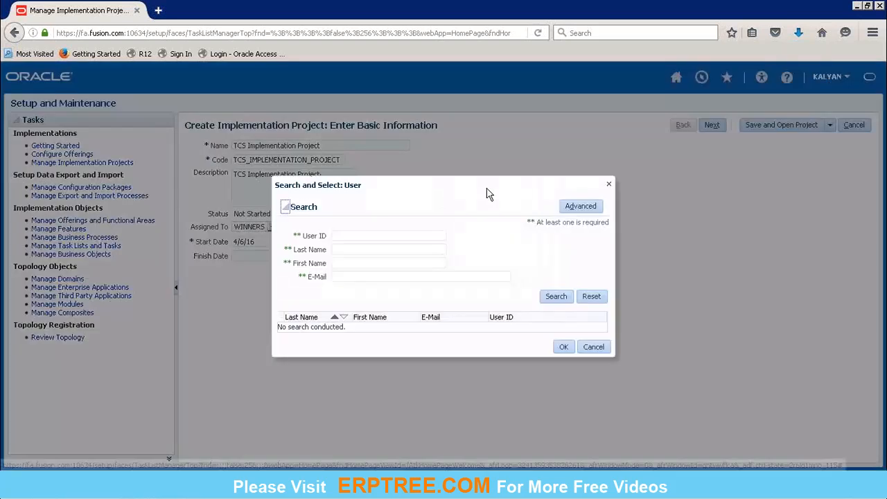
{"action": "left_click", "coordinate": [368, 235]}
{"action": "type", "text": "j"}
{"action": "type", "text": "k"}
{"action": "type", "text": "KALYAN"}
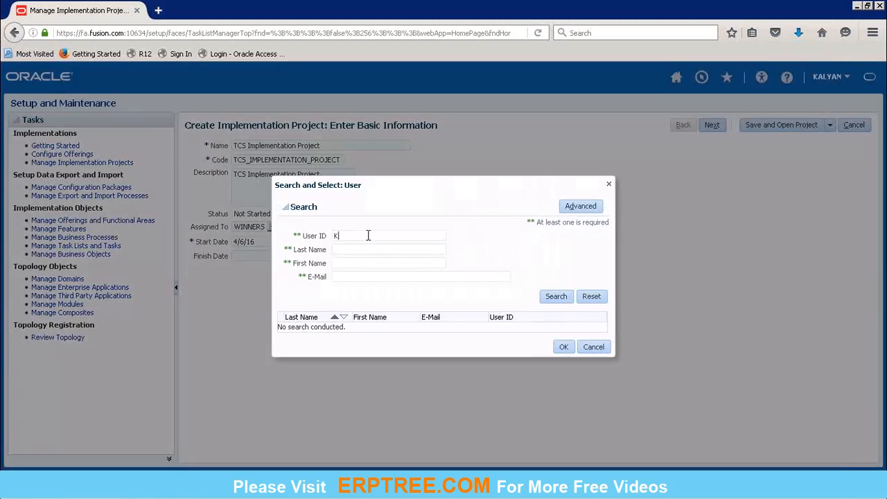
{"action": "left_click", "coordinate": [554, 302]}
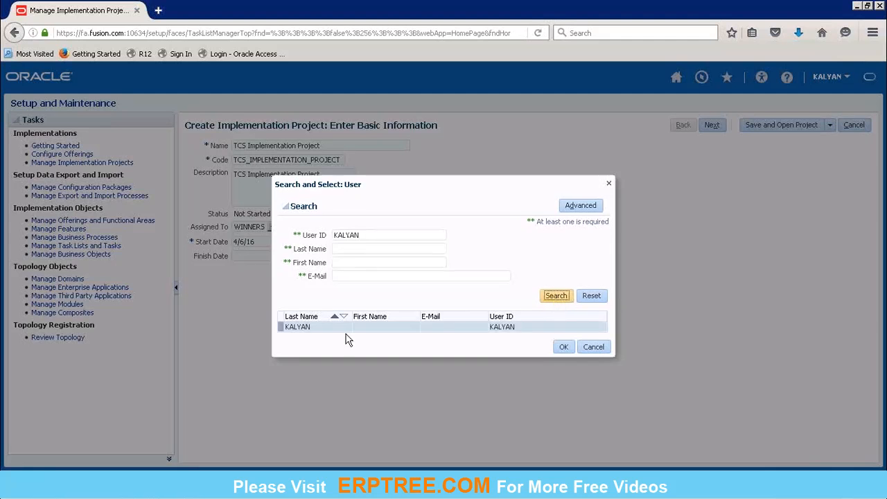
{"action": "right_click", "coordinate": [319, 330]}
{"action": "right_click", "coordinate": [565, 346]}
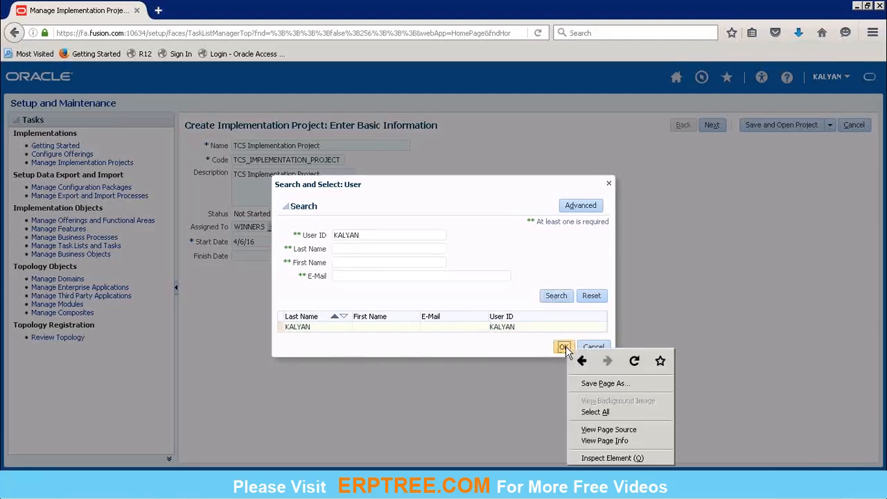
{"action": "left_click", "coordinate": [566, 346]}
{"action": "left_click", "coordinate": [566, 346]}
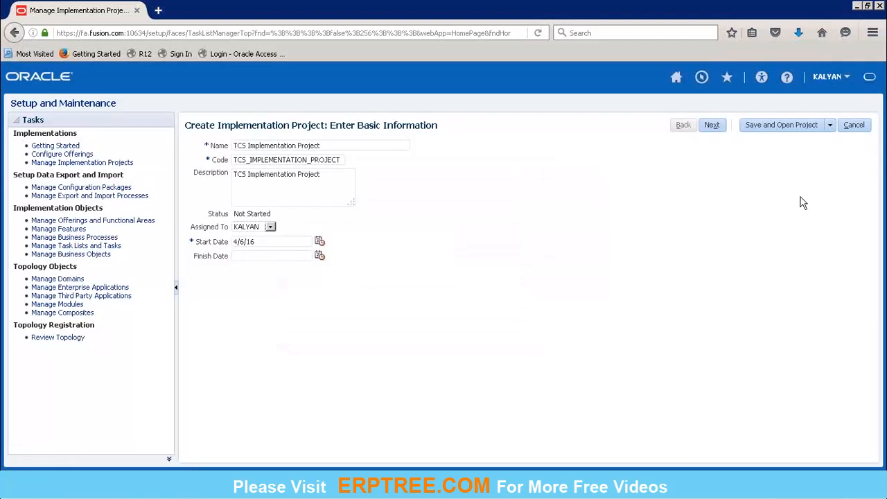
Step: Continue to the offering selection and include Financials with Supplier Invoice Processing, Expenses, Fixed Assets and Customer Invoice Processing
{"action": "left_click", "coordinate": [714, 132]}
{"action": "left_click", "coordinate": [713, 129]}
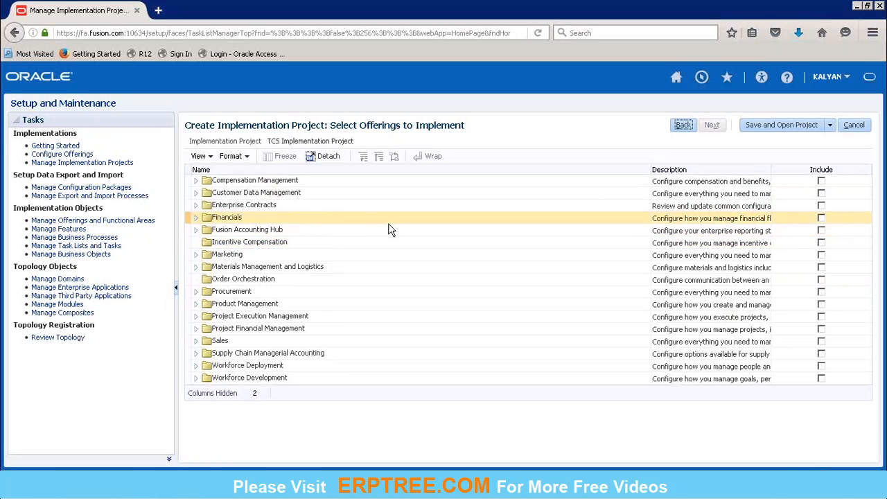
{"action": "left_click", "coordinate": [822, 219]}
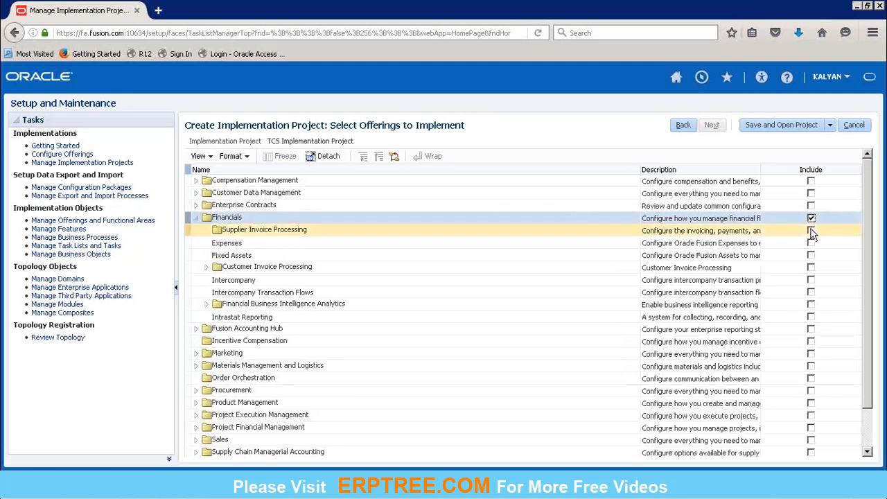
{"action": "left_click", "coordinate": [812, 232]}
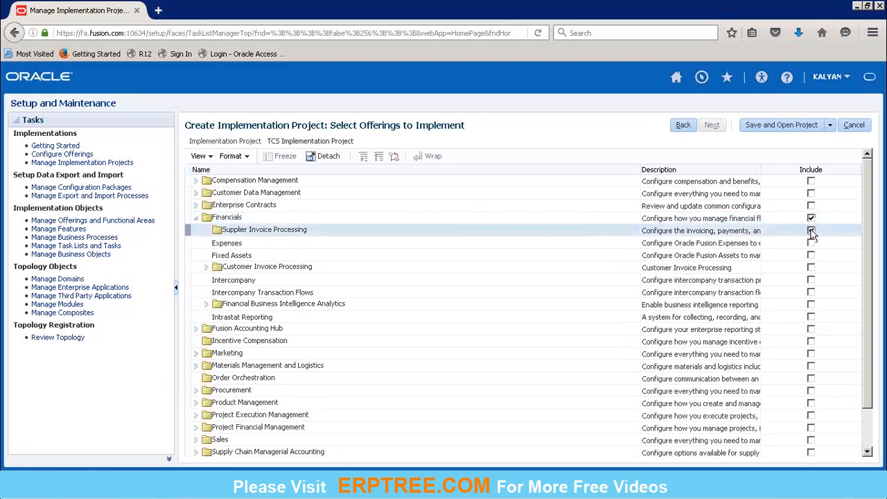
{"action": "left_click", "coordinate": [812, 243]}
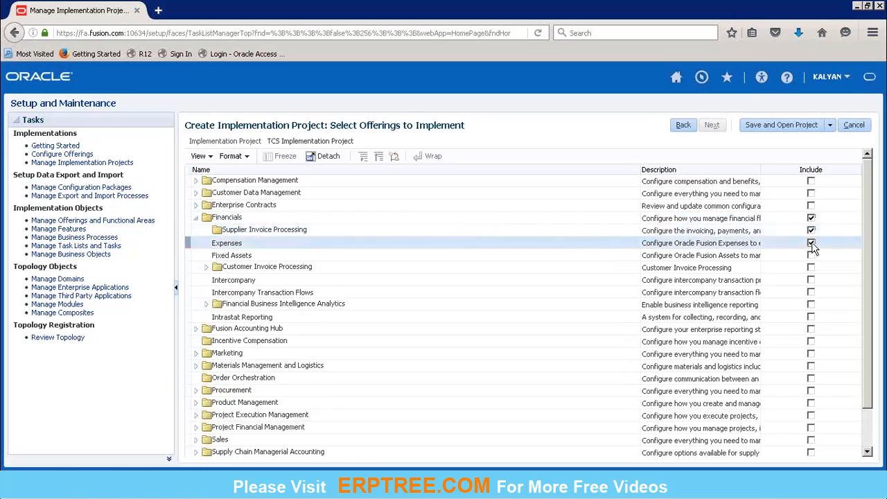
{"action": "left_click", "coordinate": [811, 256]}
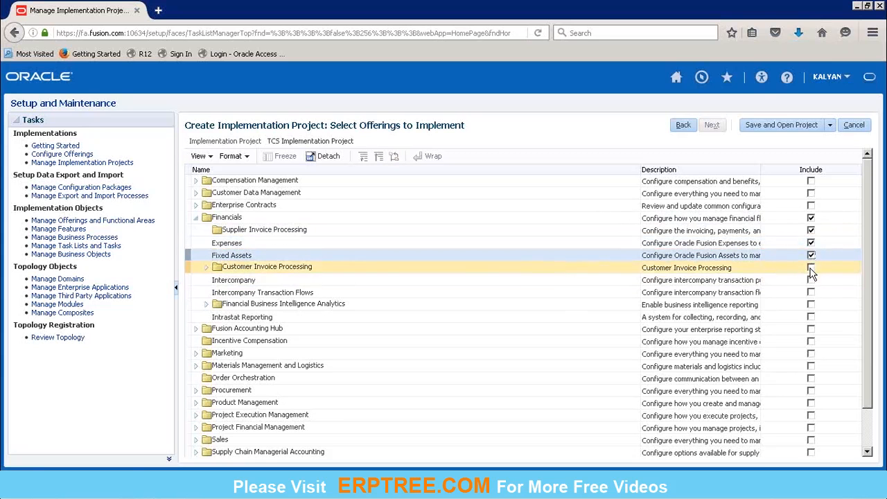
{"action": "left_click", "coordinate": [809, 268]}
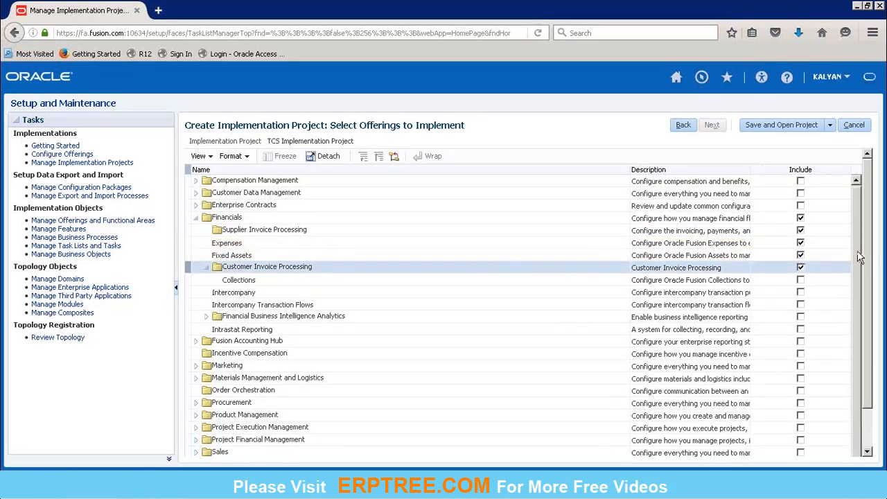
Step: Include Collections, Intercompany and Intercompany Transaction Flows under the Financials offering
{"action": "scroll", "coordinate": [237, 270], "scroll_direction": "down", "scroll_amount": 1}
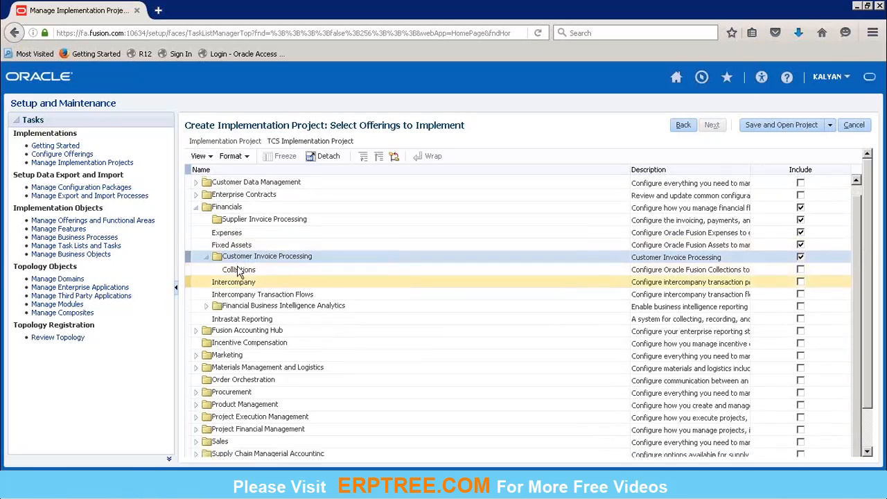
{"action": "left_click", "coordinate": [800, 270]}
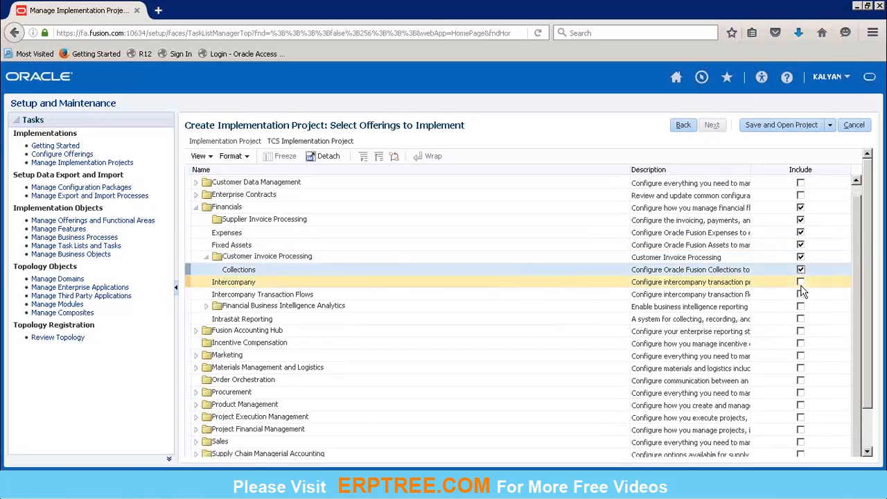
{"action": "right_click", "coordinate": [803, 284]}
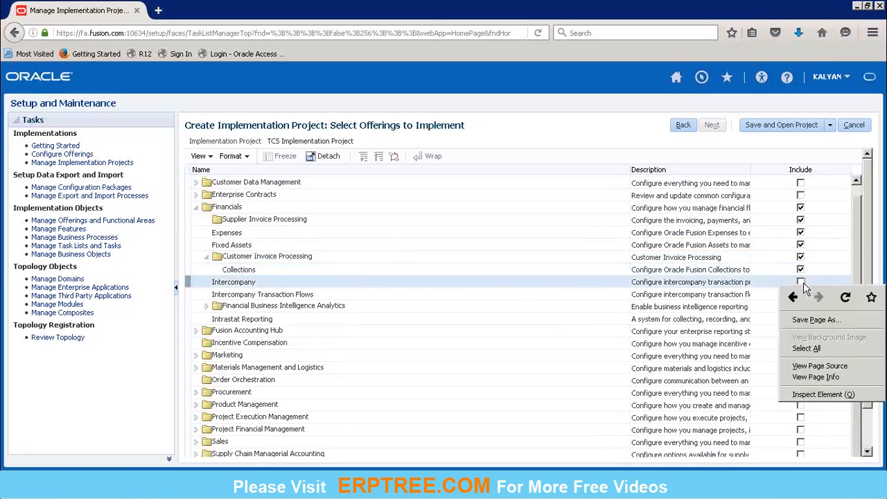
{"action": "left_click", "coordinate": [802, 282]}
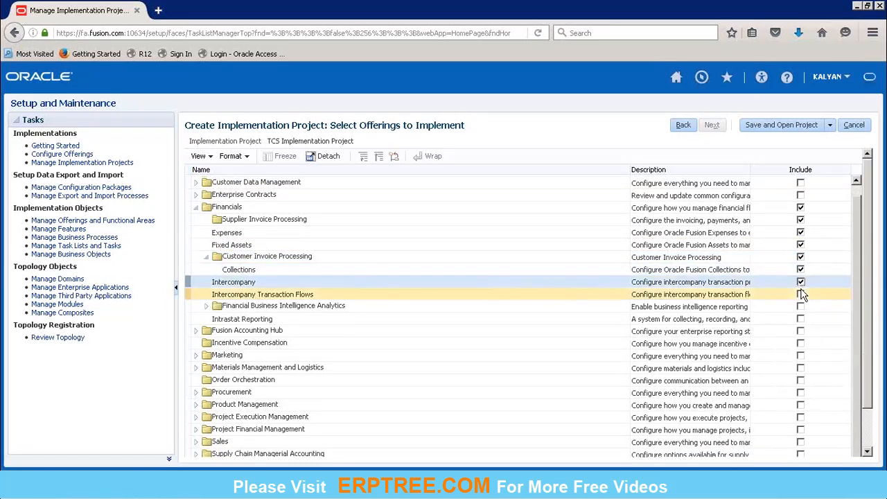
{"action": "left_click", "coordinate": [801, 296]}
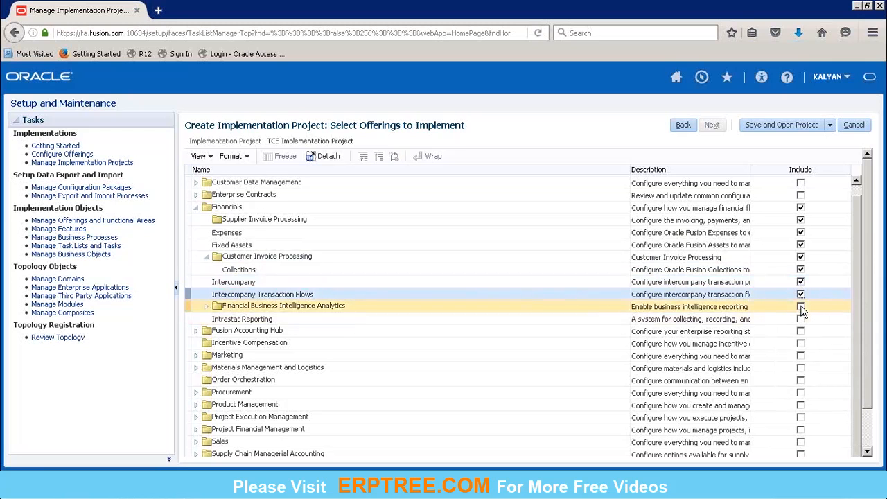
Step: Include Financial Business Intelligence Analytics with its Profitability, Fixed Assets, General Ledger, Accounts Payable and Employee Expenses analytics, plus Intrastat Reporting, under Financials
{"action": "left_click", "coordinate": [801, 308]}
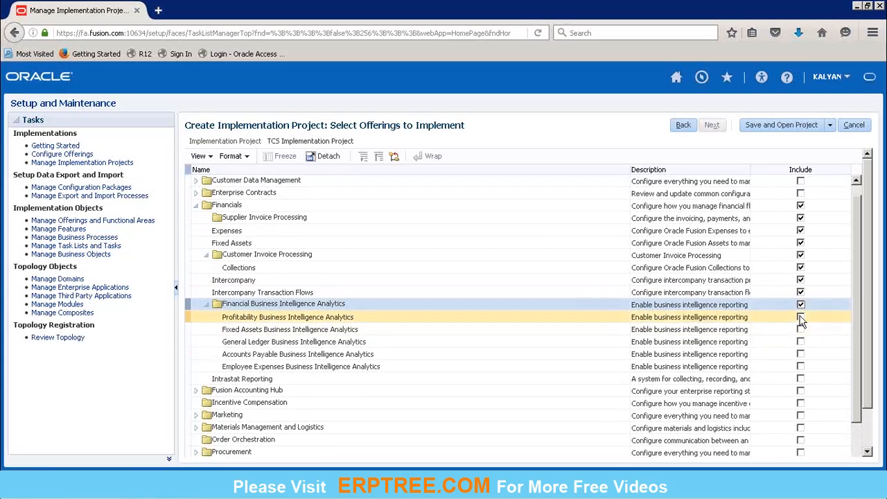
{"action": "left_click", "coordinate": [801, 318]}
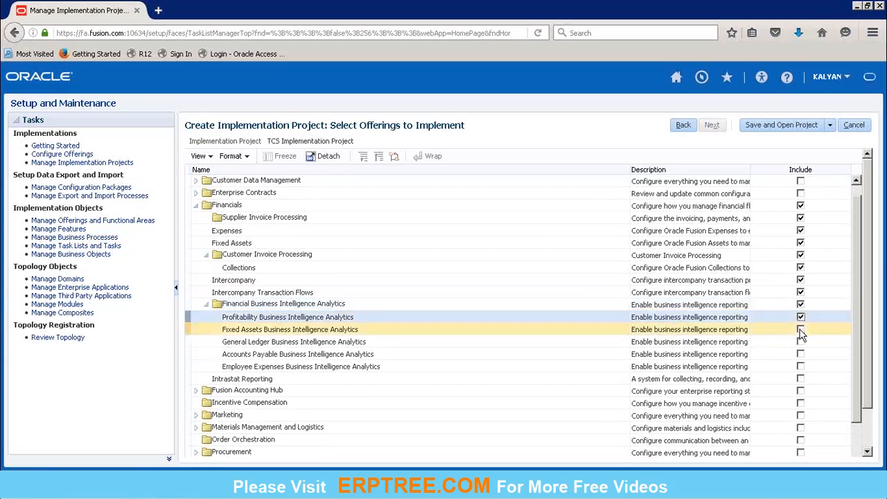
{"action": "left_click", "coordinate": [801, 330]}
{"action": "left_click", "coordinate": [801, 342]}
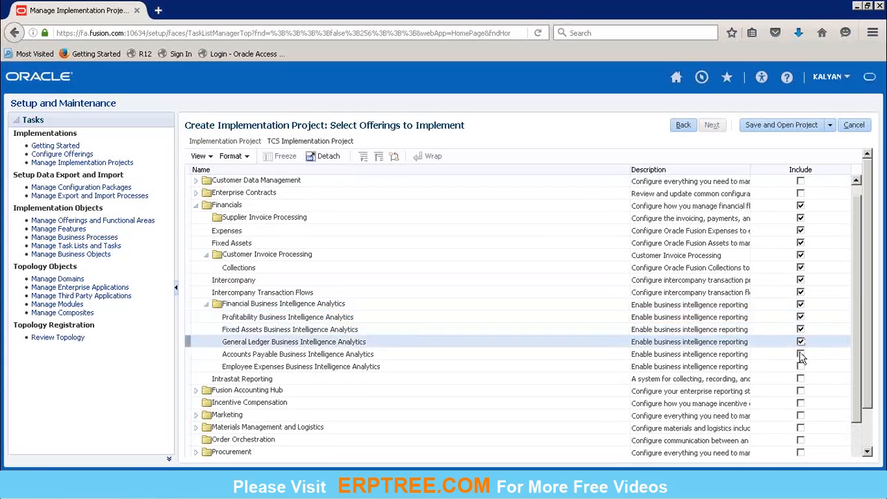
{"action": "left_click", "coordinate": [801, 355]}
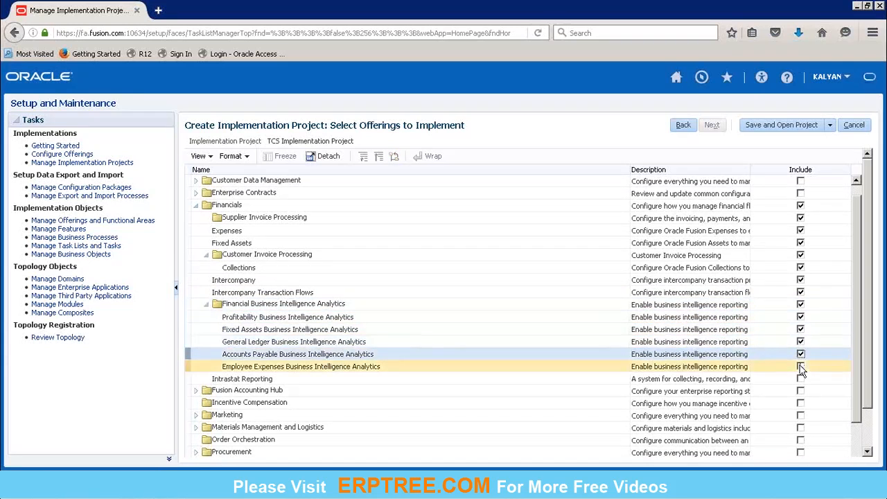
{"action": "left_click", "coordinate": [801, 367]}
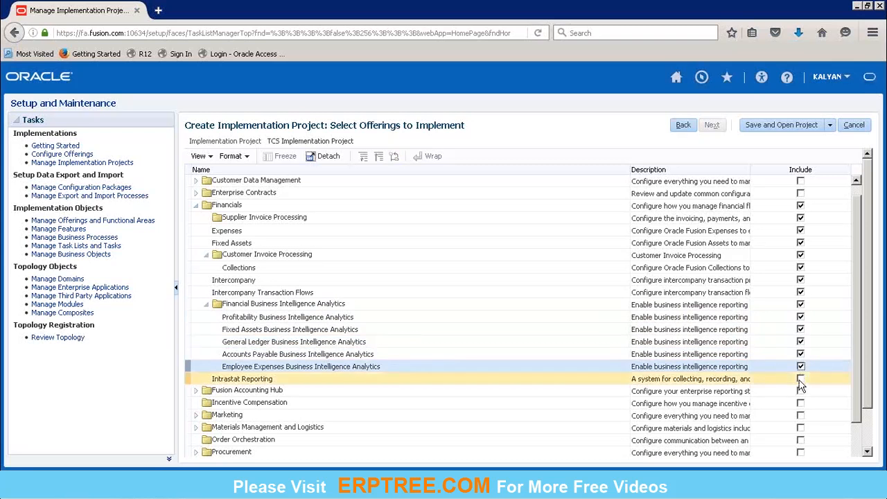
{"action": "left_click", "coordinate": [801, 380]}
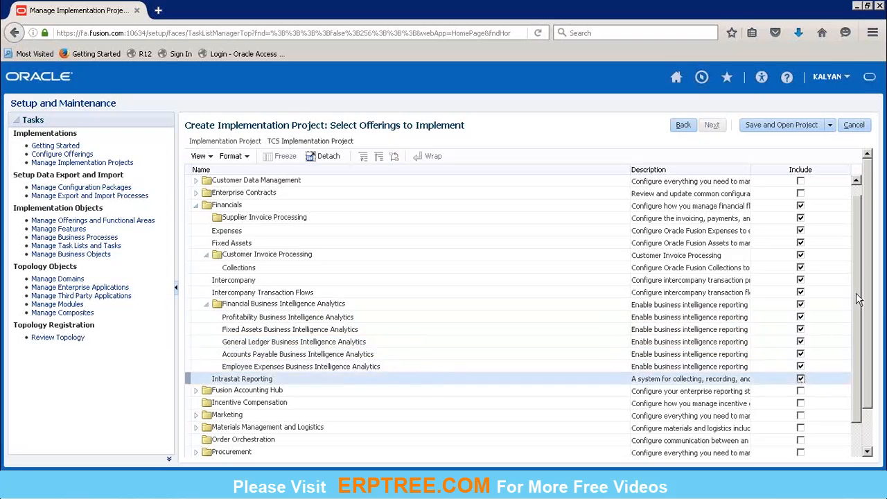
Step: Include the Fusion Accounting Hub offering with Accounting Coexistence, Intercompany and Intrastat Reporting
{"action": "scroll", "coordinate": [872, 338], "scroll_direction": "down", "scroll_amount": 1}
{"action": "scroll", "coordinate": [872, 337], "scroll_direction": "down", "scroll_amount": 1}
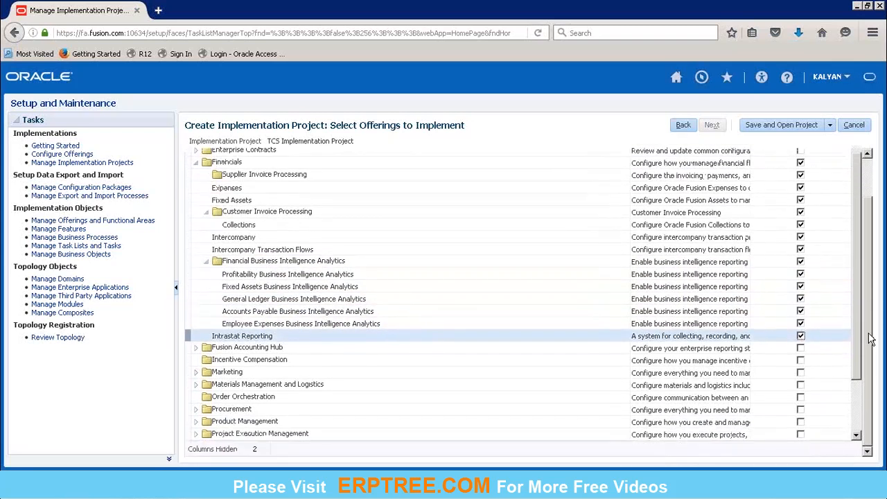
{"action": "right_click", "coordinate": [802, 352]}
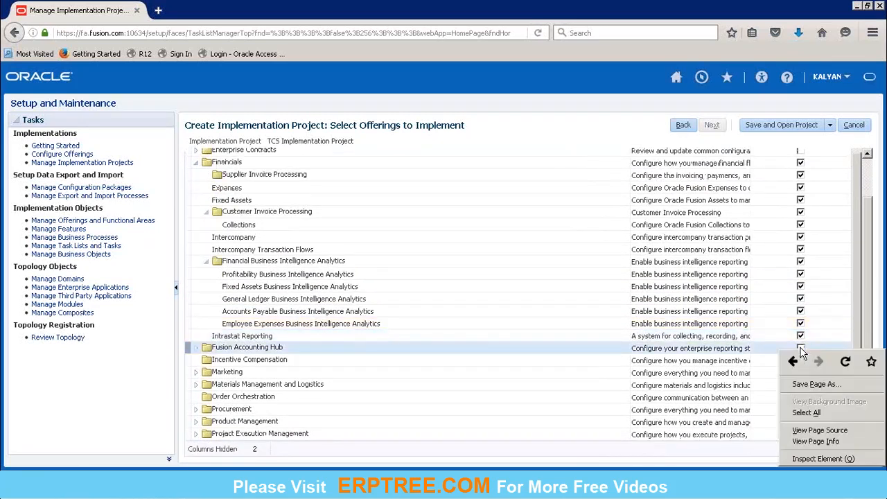
{"action": "left_click", "coordinate": [801, 349]}
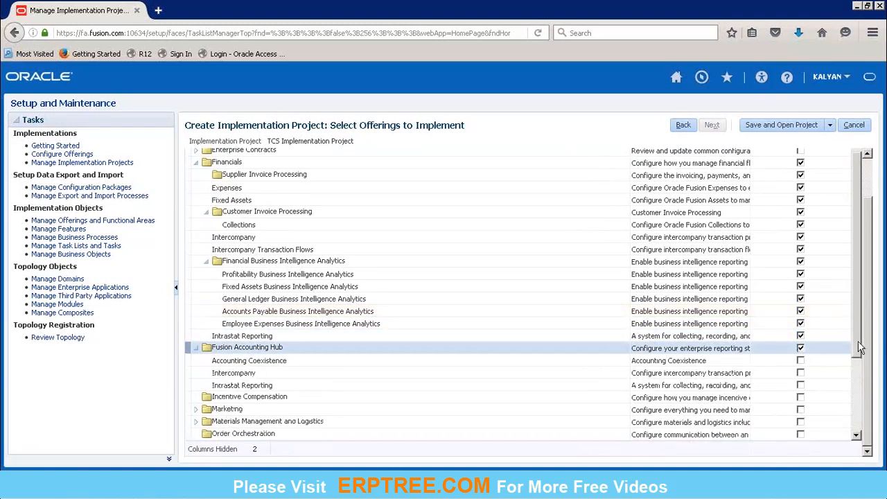
{"action": "left_click_drag", "start_coordinate": [860, 307], "coordinate": [864, 378]}
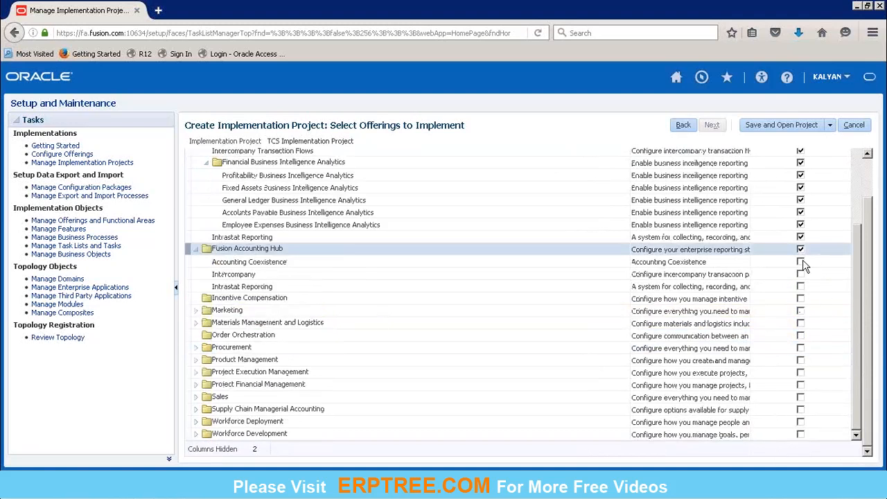
{"action": "left_click", "coordinate": [801, 263]}
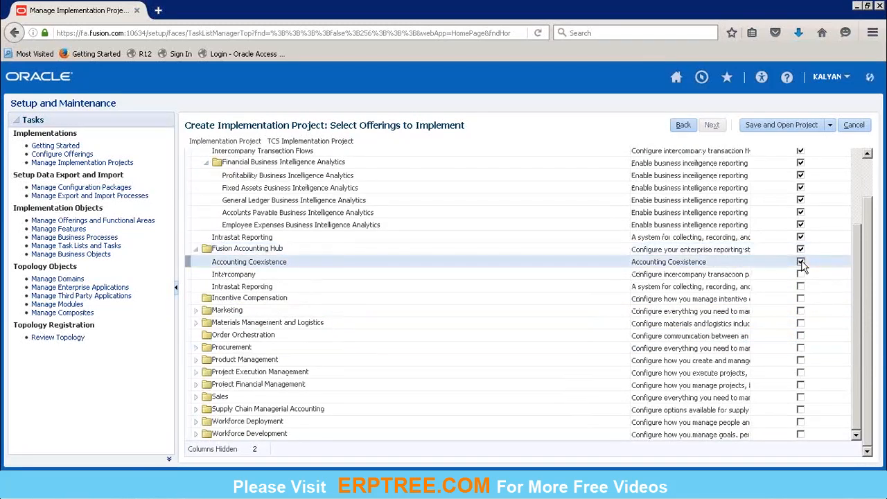
{"action": "left_click", "coordinate": [801, 274]}
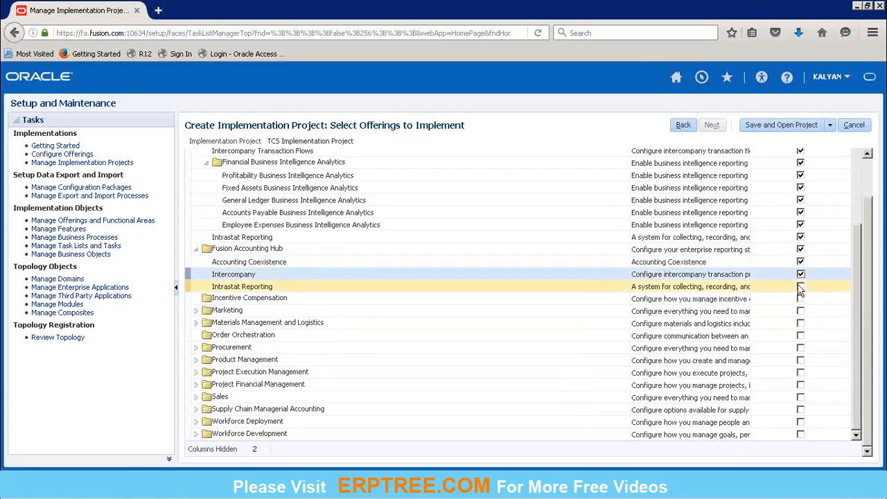
{"action": "left_click", "coordinate": [800, 287]}
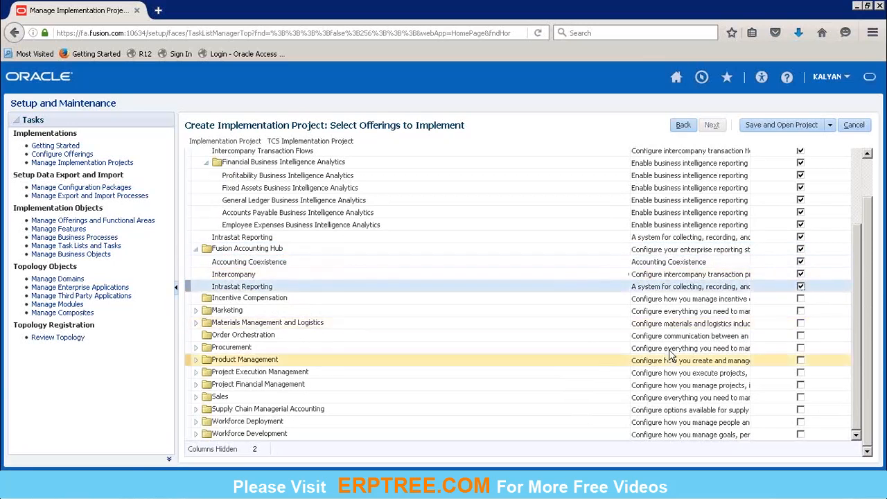
Step: Include the Procurement offering with Self Service Procurement, Supplier Portal, Sourcing, Procurement Contracts and Supplier Invoice Processing
{"action": "left_click", "coordinate": [801, 348]}
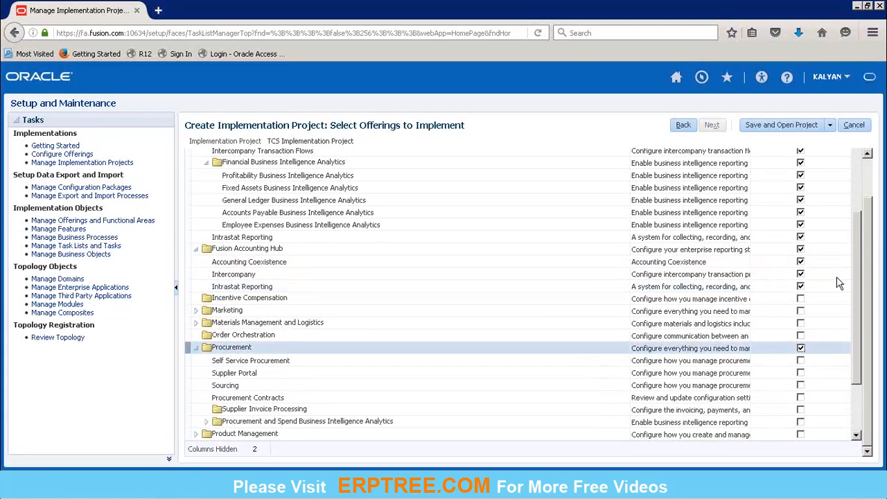
{"action": "left_click_drag", "start_coordinate": [858, 276], "coordinate": [864, 316]}
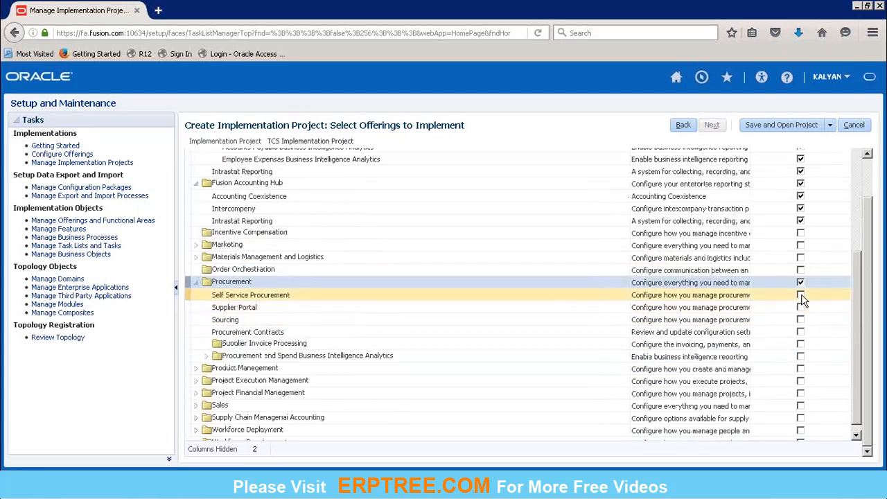
{"action": "left_click", "coordinate": [801, 296]}
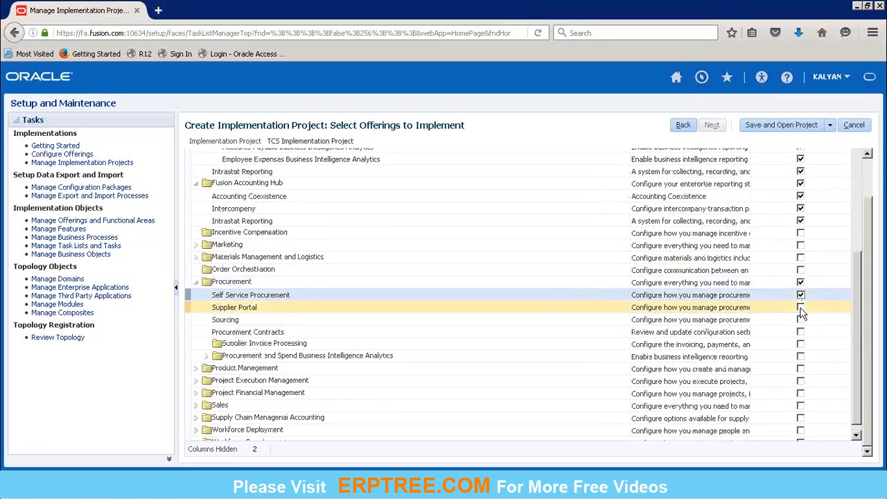
{"action": "left_click", "coordinate": [802, 308]}
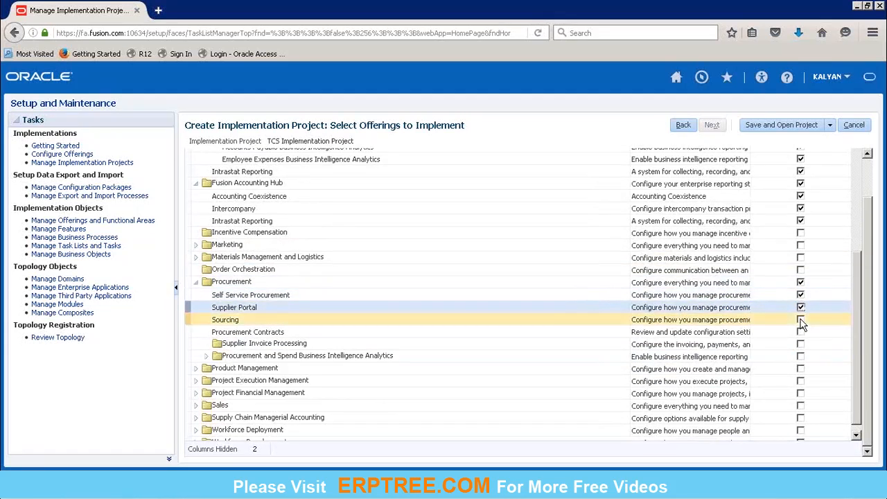
{"action": "left_click", "coordinate": [801, 321]}
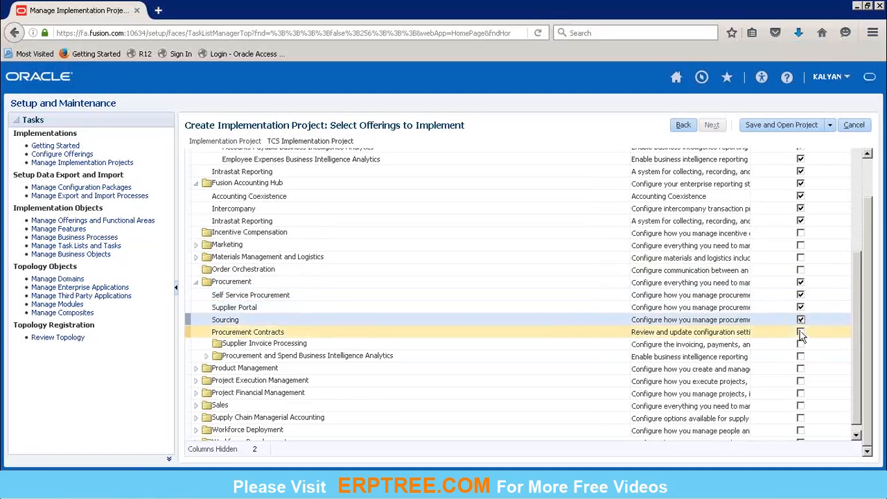
{"action": "left_click", "coordinate": [801, 333]}
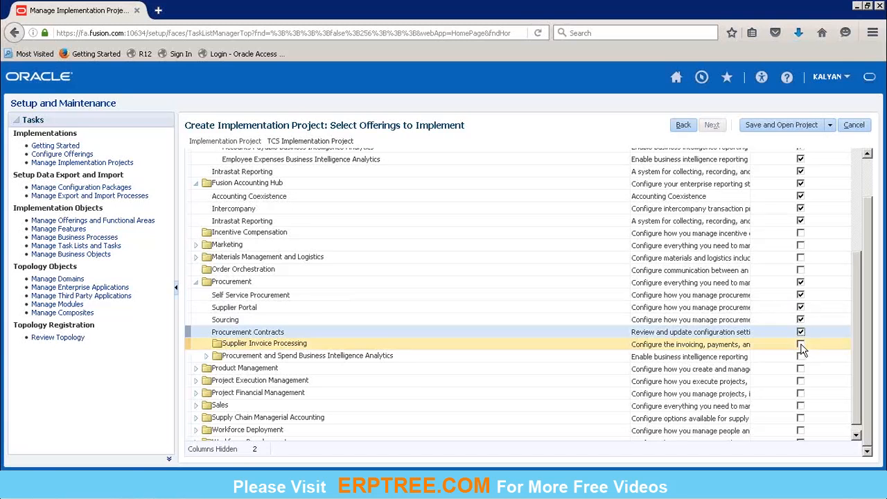
{"action": "left_click", "coordinate": [801, 345]}
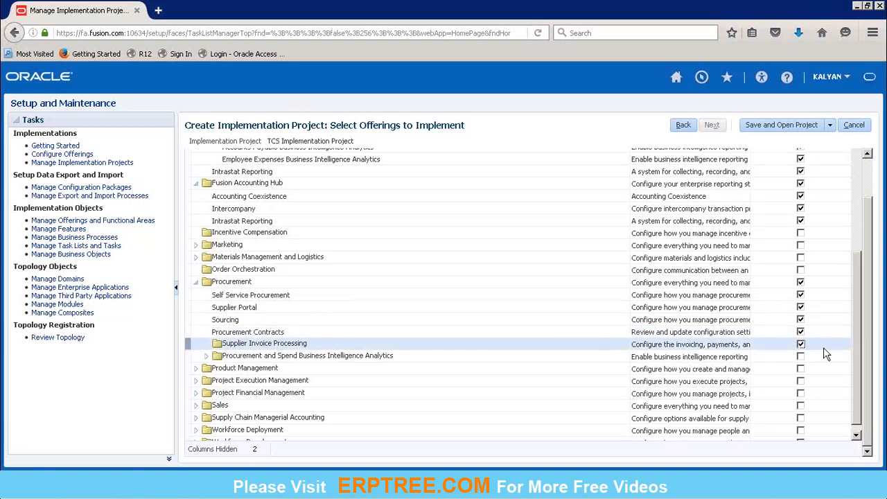
Step: Include Procurement and Spend Business Intelligence Analytics with its Sourcing and Procurement analytics under the Procurement offering
{"action": "left_click", "coordinate": [801, 357]}
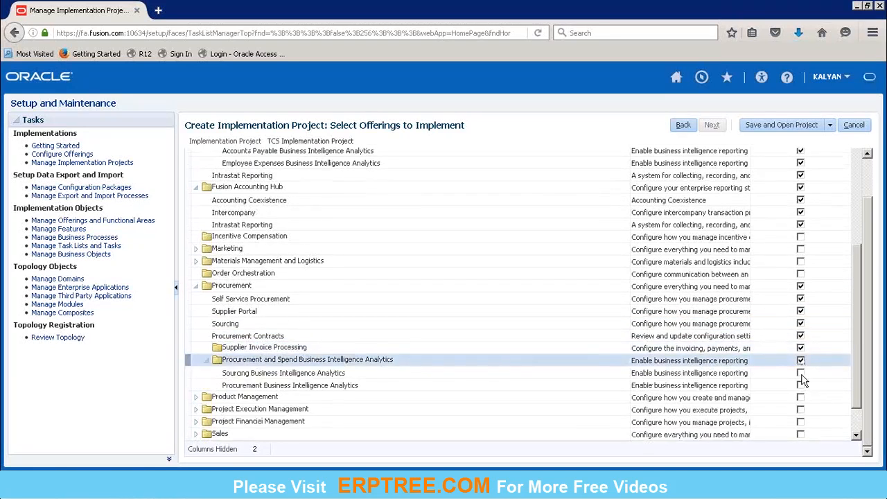
{"action": "left_click", "coordinate": [801, 374]}
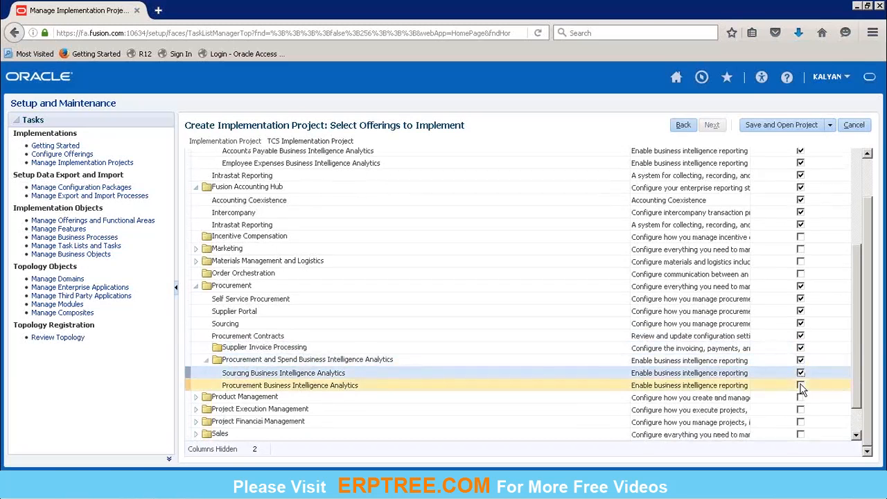
{"action": "left_click", "coordinate": [801, 386]}
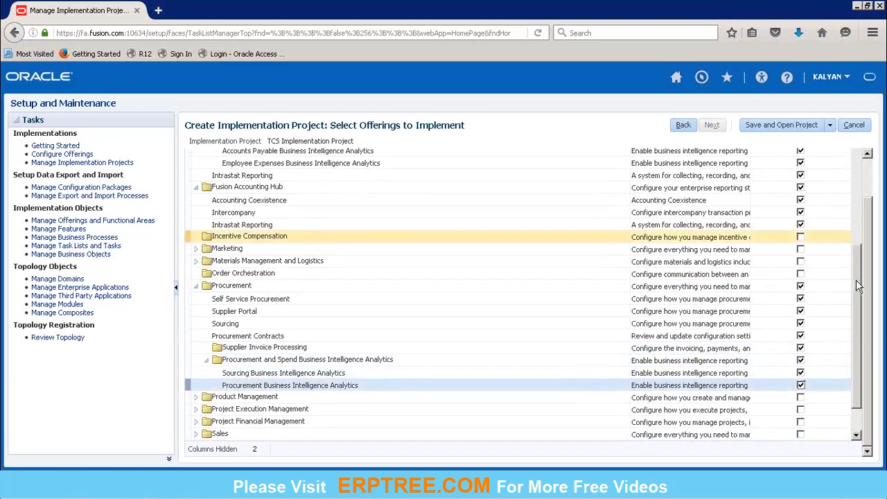
{"action": "left_click_drag", "start_coordinate": [858, 259], "coordinate": [864, 174]}
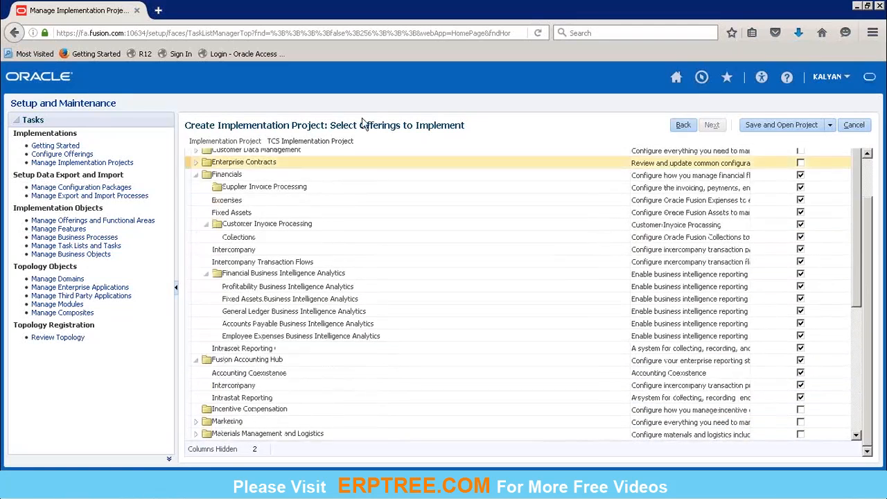
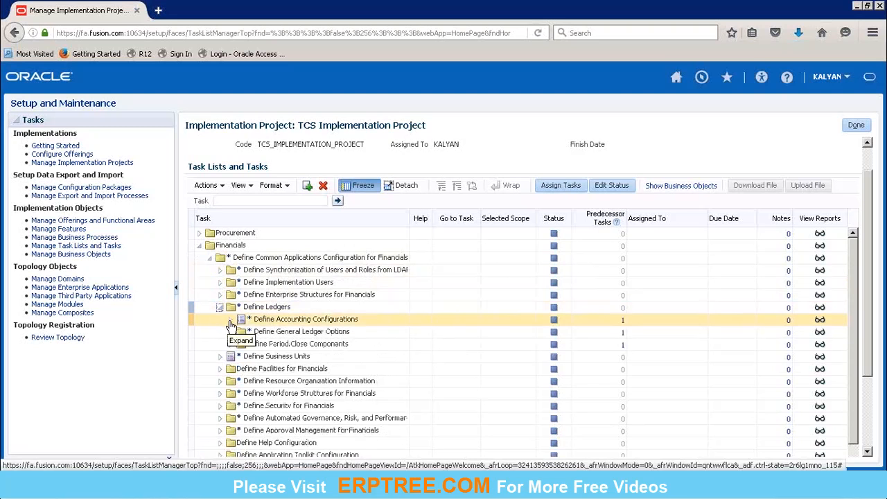
Step: Expand Define Accounting Configurations under Define Ledgers and review its Manage Primary Ledgers, Assign Legal Entities and Specify Ledger Options tasks
{"action": "left_click", "coordinate": [231, 321]}
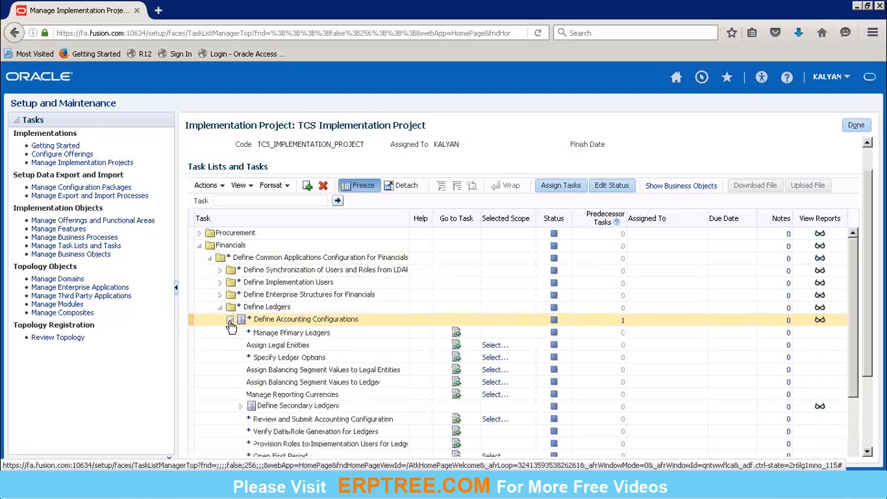
{"action": "left_click", "coordinate": [272, 334]}
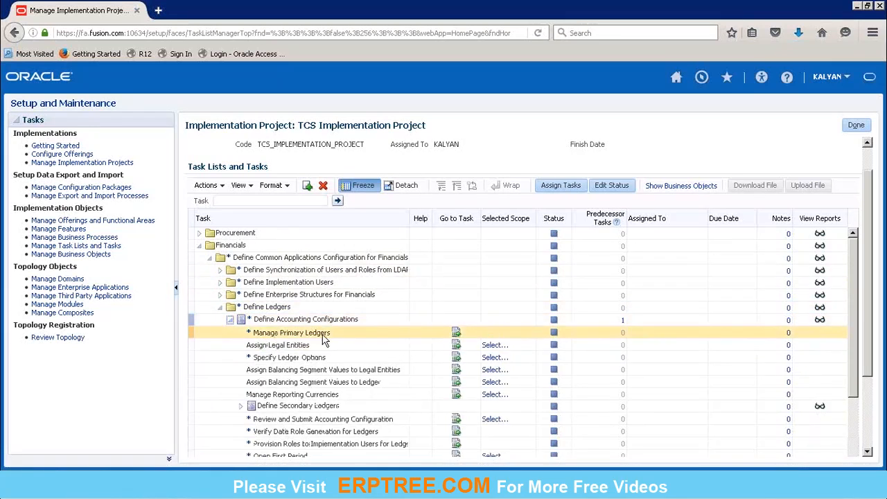
{"action": "left_click", "coordinate": [274, 348]}
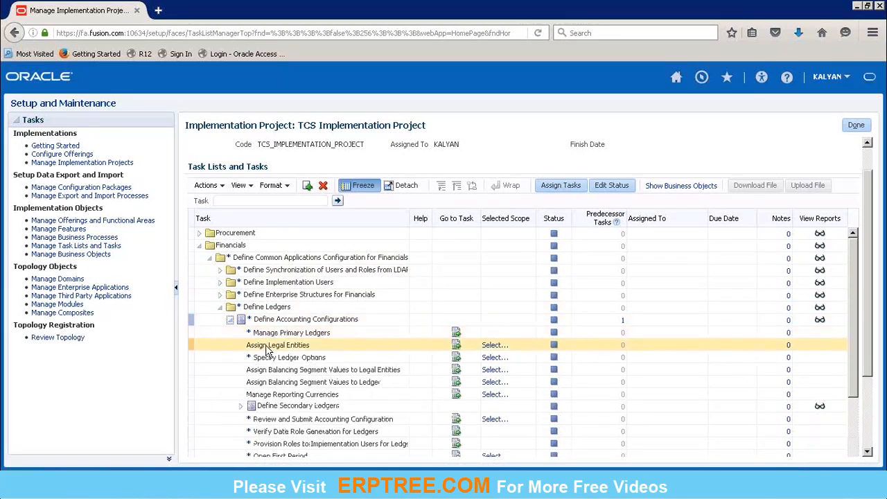
{"action": "left_click", "coordinate": [277, 359]}
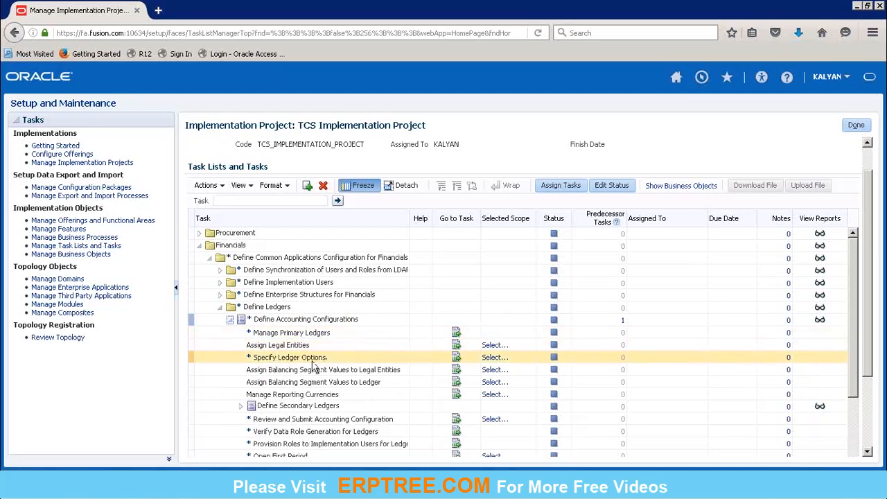
Step: Review the tasks under Define Accounting Configurations and expand the Define Secondary Ledgers task list
{"action": "left_click", "coordinate": [272, 373]}
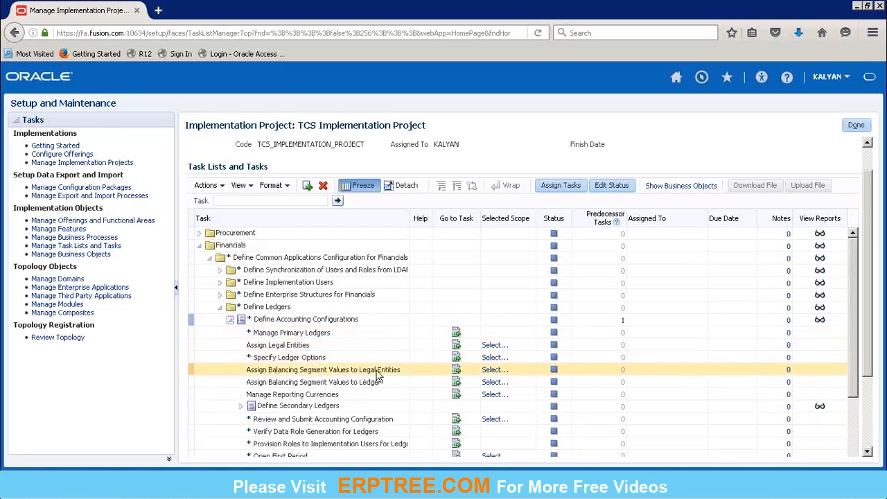
{"action": "left_click", "coordinate": [281, 381]}
{"action": "left_click", "coordinate": [255, 393]}
{"action": "left_click", "coordinate": [292, 383]}
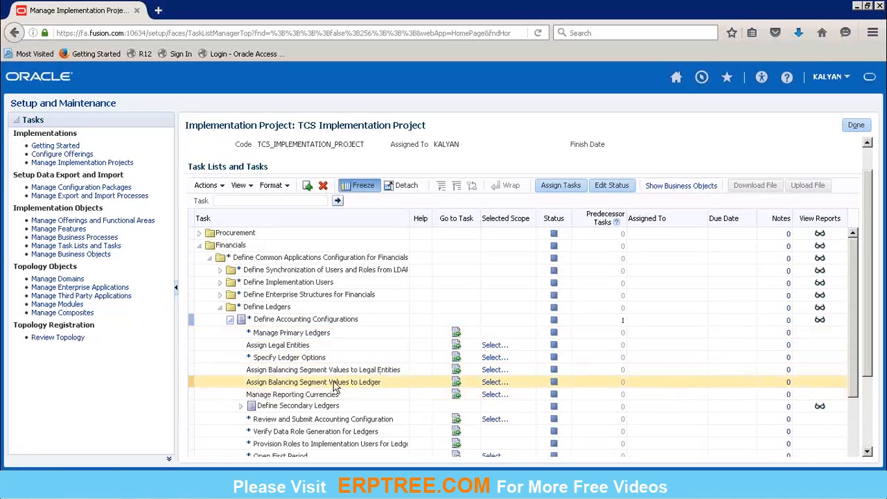
{"action": "left_click", "coordinate": [265, 421]}
{"action": "left_click", "coordinate": [252, 408]}
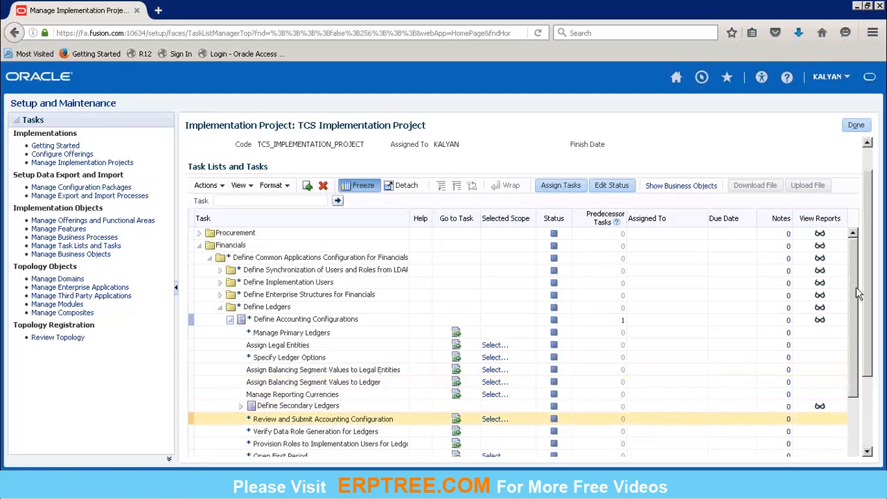
{"action": "left_click_drag", "start_coordinate": [851, 315], "coordinate": [853, 364]}
{"action": "left_click", "coordinate": [239, 330]}
{"action": "left_click", "coordinate": [239, 320]}
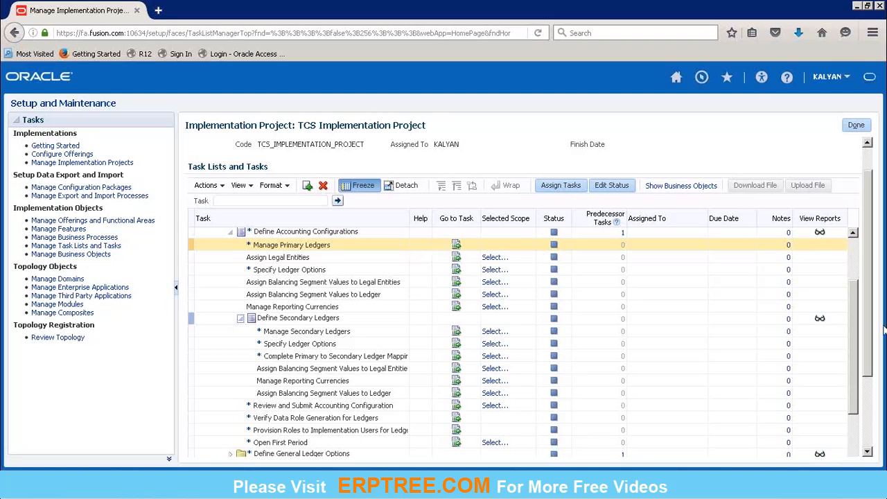
Step: Examine the Financials task hierarchy, from the primary and secondary ledger tasks through Open First Period and the remaining configuration folders
{"action": "scroll", "coordinate": [855, 331], "scroll_direction": "up", "scroll_amount": 3}
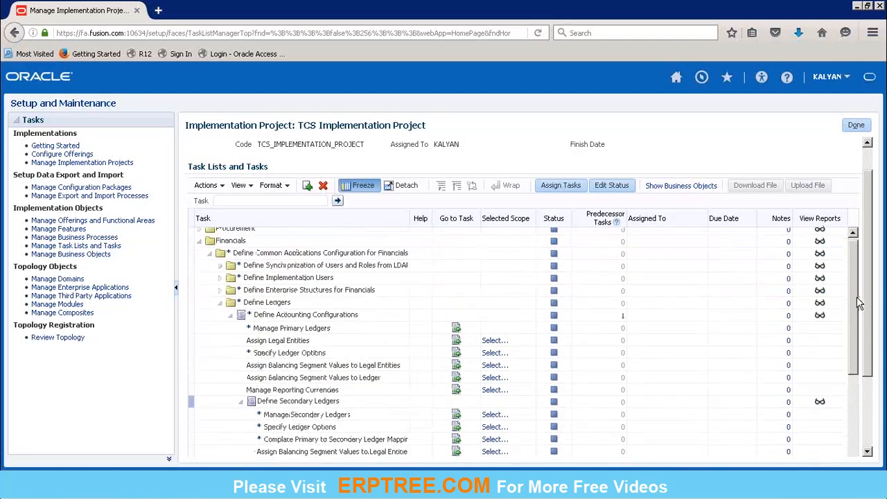
{"action": "scroll", "coordinate": [860, 332], "scroll_direction": "down", "scroll_amount": 3}
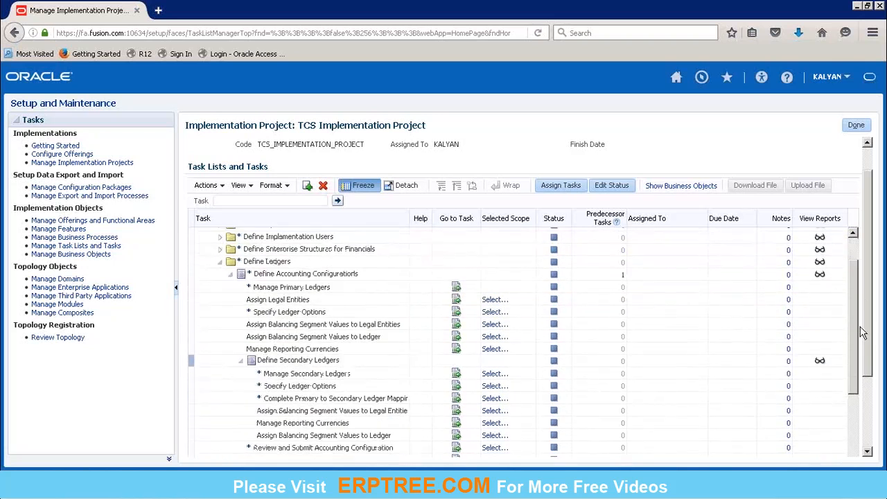
{"action": "scroll", "coordinate": [865, 372], "scroll_direction": "down", "scroll_amount": 5}
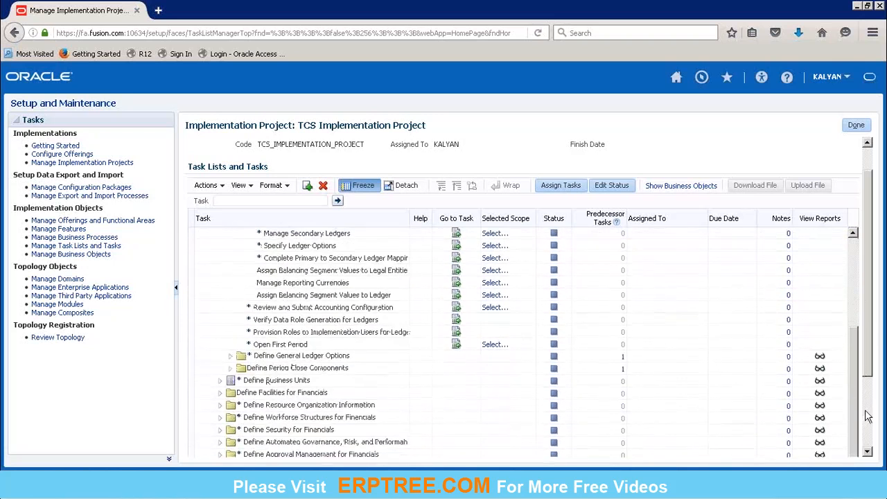
{"action": "scroll", "coordinate": [871, 431], "scroll_direction": "down", "scroll_amount": 1}
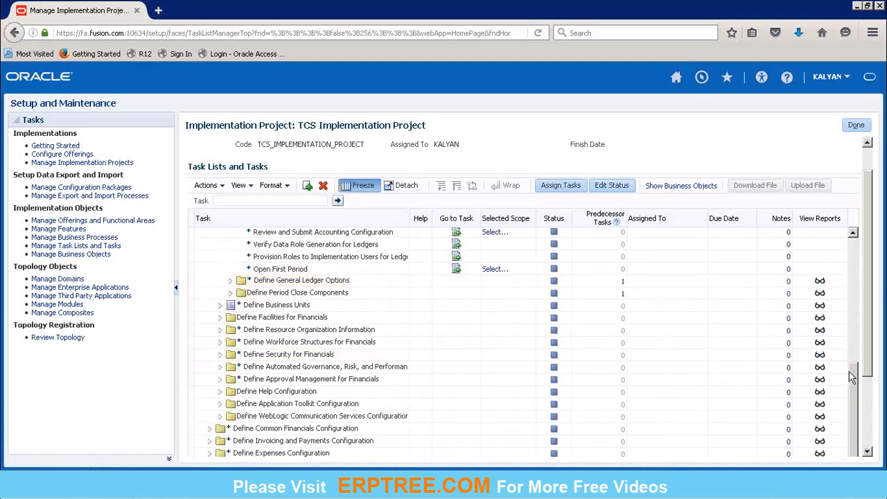
{"action": "scroll", "coordinate": [858, 377], "scroll_direction": "up", "scroll_amount": 1}
{"action": "left_click_drag", "start_coordinate": [858, 378], "coordinate": [856, 355]}
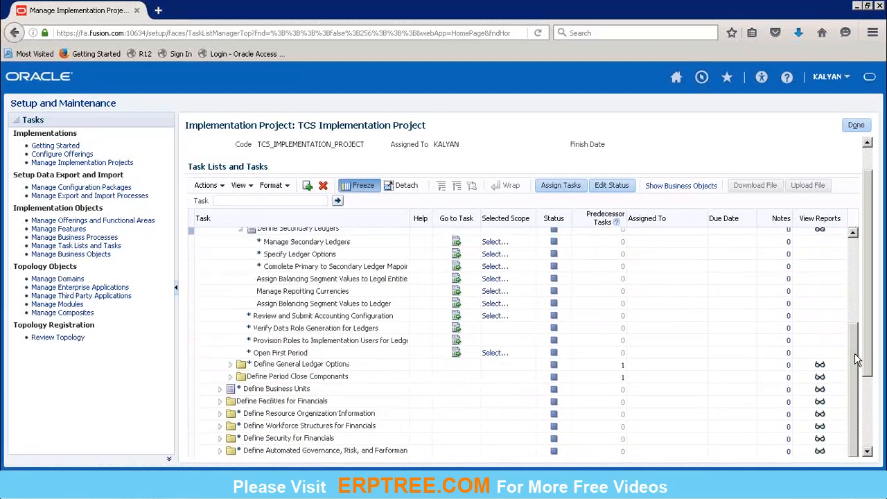
{"action": "left_click_drag", "start_coordinate": [858, 359], "coordinate": [858, 260]}
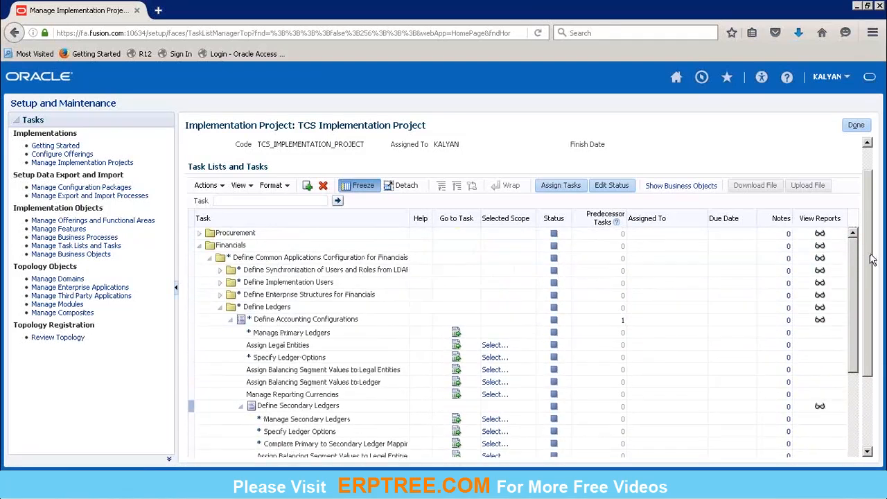
{"action": "left_click_drag", "start_coordinate": [872, 260], "coordinate": [871, 292]}
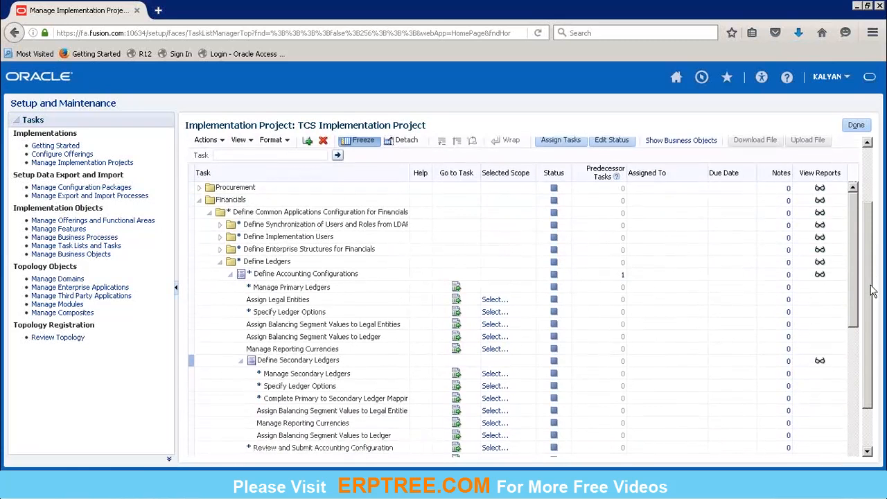
{"action": "left_click_drag", "start_coordinate": [872, 291], "coordinate": [872, 292]}
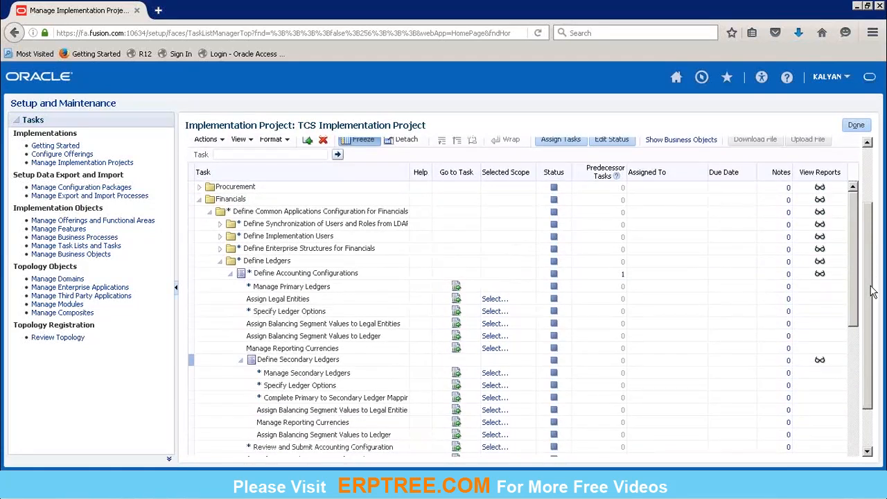
{"action": "left_click_drag", "start_coordinate": [872, 291], "coordinate": [872, 292]}
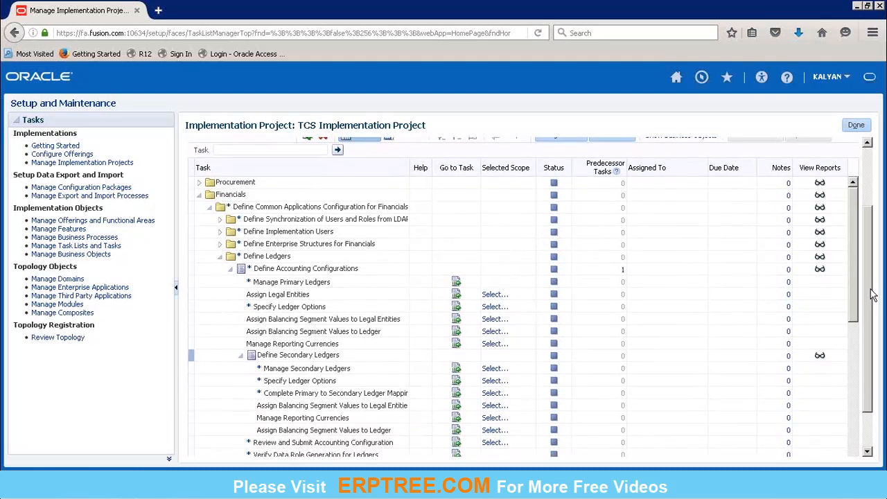
{"action": "left_click_drag", "start_coordinate": [872, 295], "coordinate": [870, 315]}
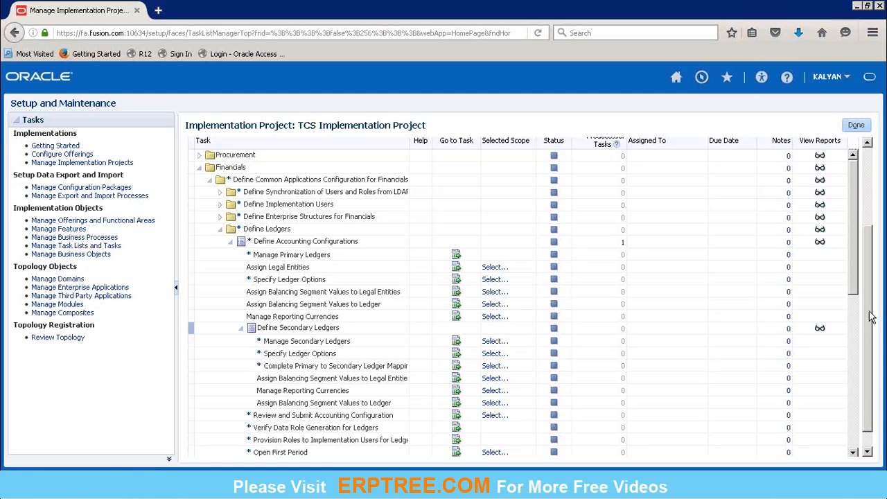
{"action": "scroll", "coordinate": [872, 322], "scroll_direction": "down", "scroll_amount": 1}
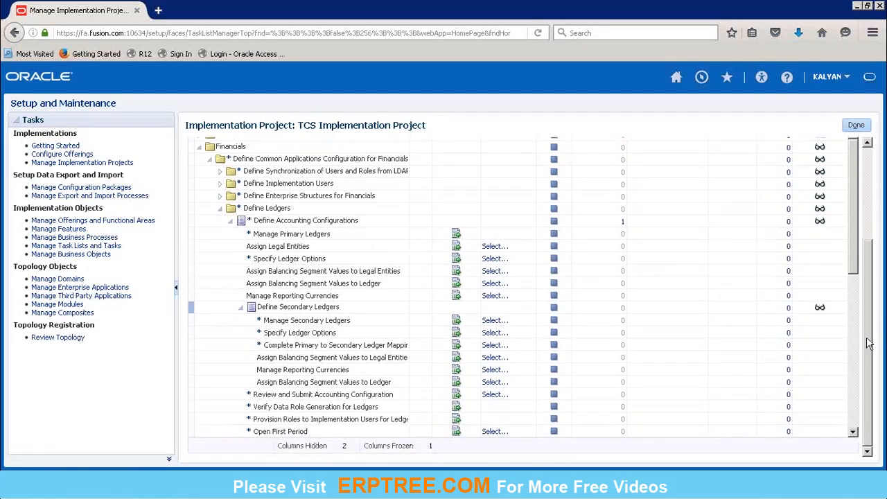
{"action": "scroll", "coordinate": [871, 312], "scroll_direction": "up", "scroll_amount": 3}
{"action": "scroll", "coordinate": [874, 214], "scroll_direction": "up", "scroll_amount": 2}
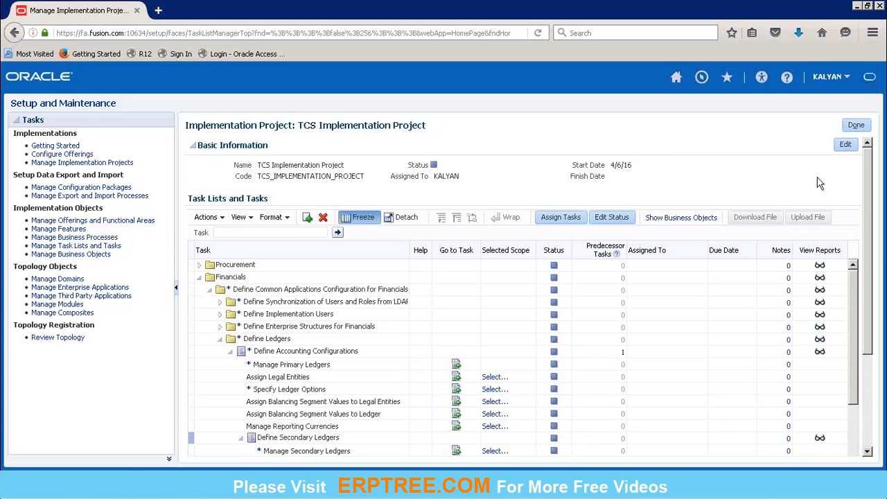
{"action": "scroll", "coordinate": [871, 242], "scroll_direction": "down", "scroll_amount": 2}
{"action": "scroll", "coordinate": [871, 243], "scroll_direction": "down", "scroll_amount": 5}
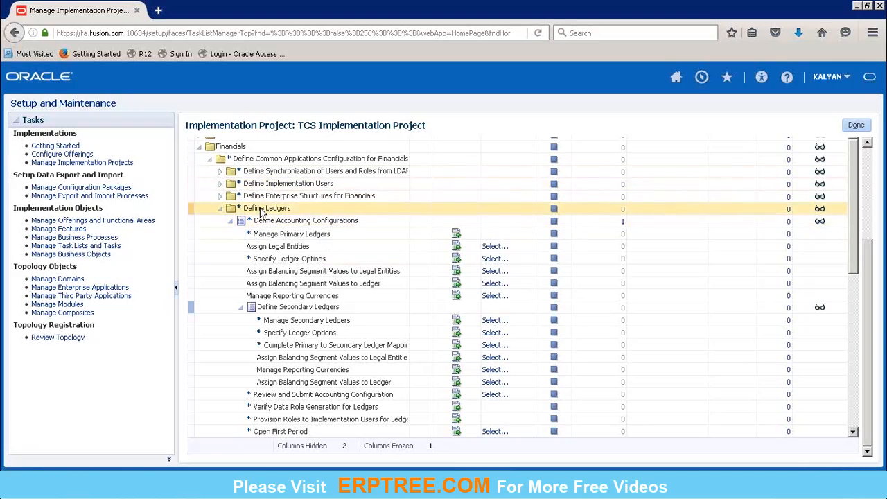
Step: Expand Define Enterprise Structures for Financials to show the Define Enterprise for Financials tasks and the Define Chart of Accounts tasks
{"action": "left_click", "coordinate": [219, 197]}
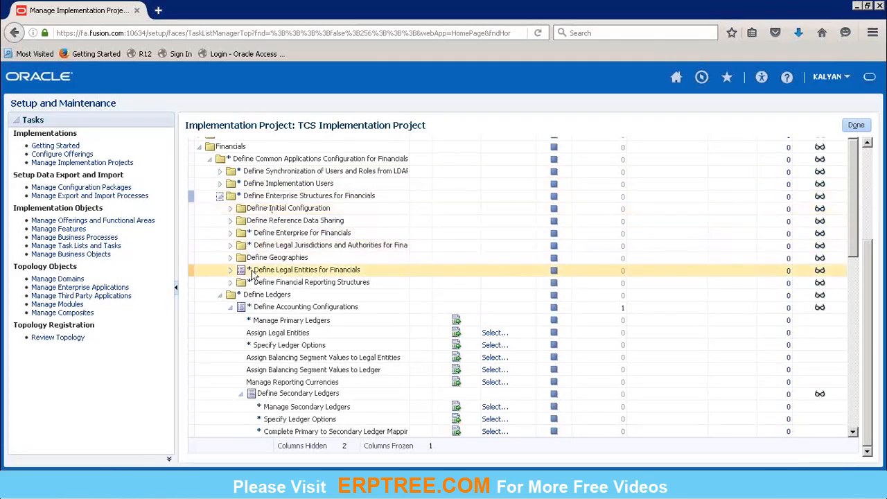
{"action": "left_click", "coordinate": [231, 235]}
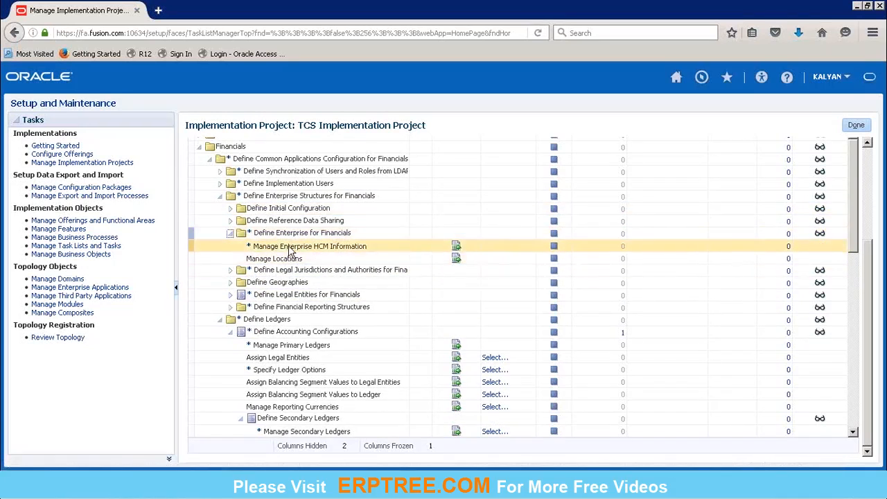
{"action": "left_click", "coordinate": [232, 308]}
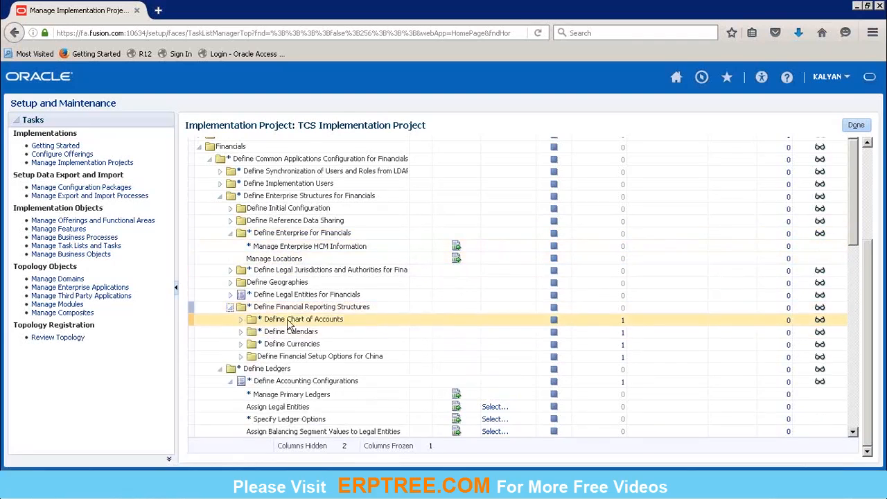
{"action": "left_click", "coordinate": [240, 321]}
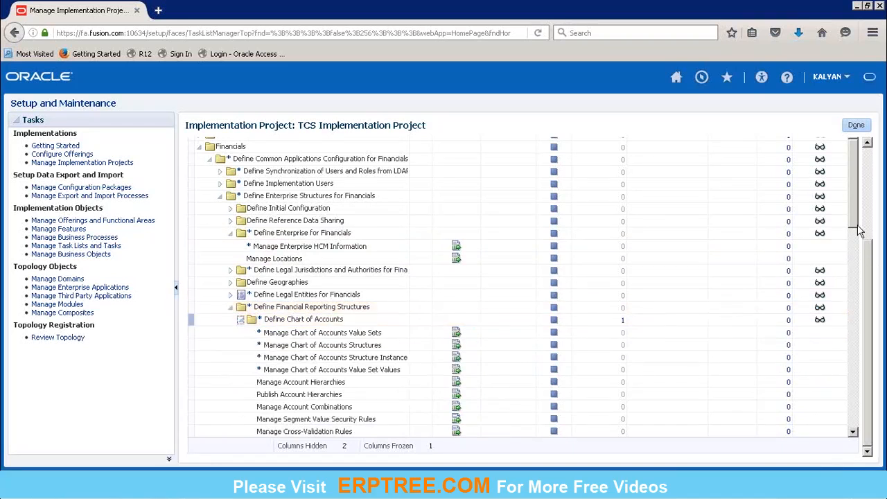
{"action": "left_click_drag", "start_coordinate": [858, 229], "coordinate": [865, 253]}
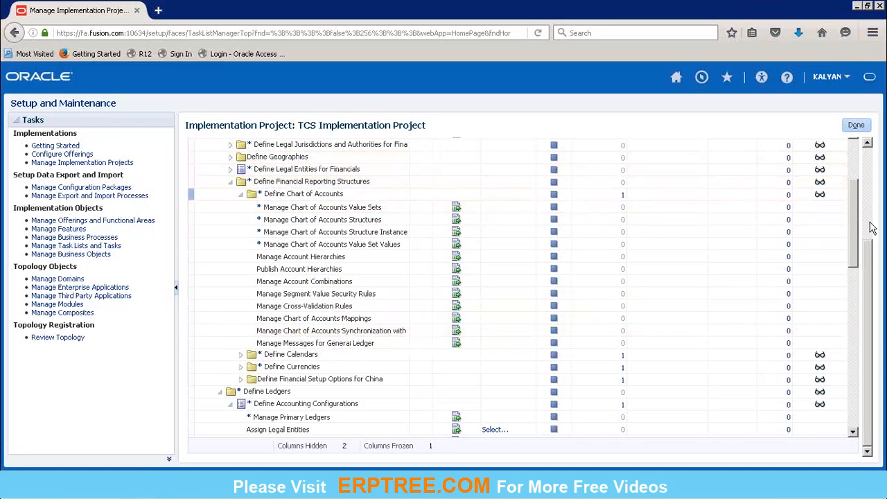
Step: Set the implementation project's status to In Progress in its basic information and save the change
{"action": "scroll", "coordinate": [871, 229], "scroll_direction": "up", "scroll_amount": 3}
{"action": "scroll", "coordinate": [874, 172], "scroll_direction": "up", "scroll_amount": 2}
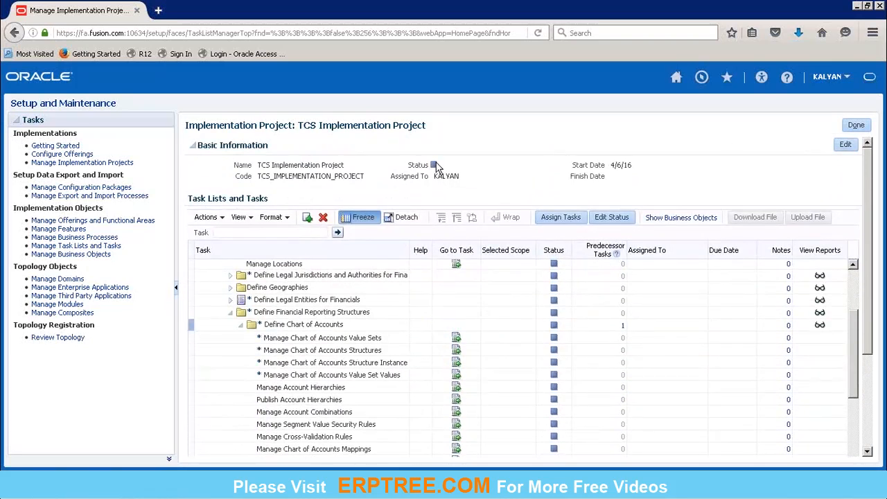
{"action": "mouse_move", "coordinate": [434, 167]}
{"action": "left_click", "coordinate": [844, 147]}
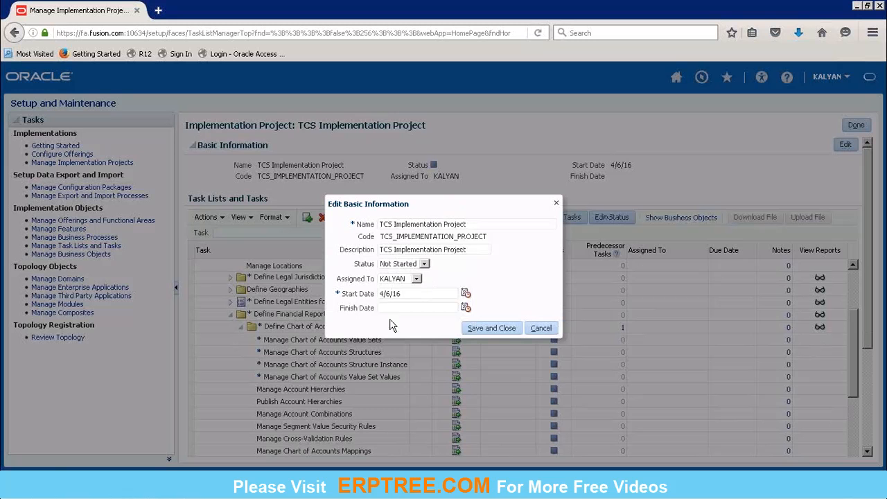
{"action": "left_click", "coordinate": [424, 265]}
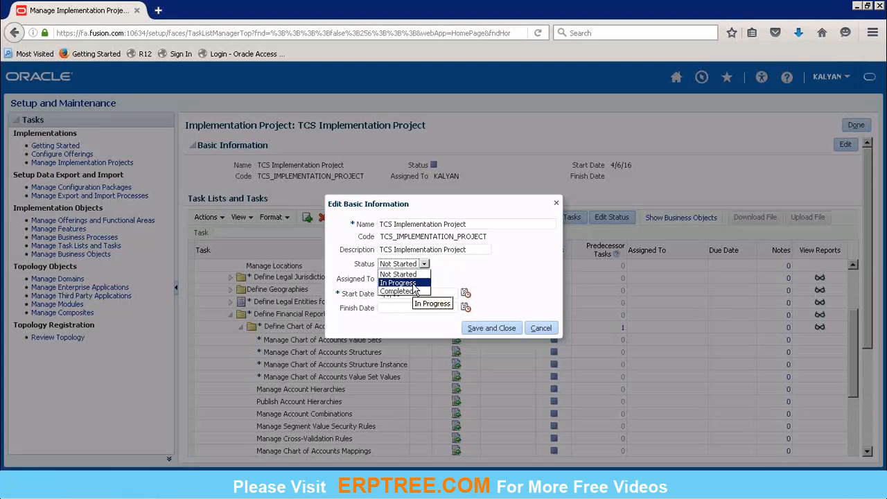
{"action": "left_click", "coordinate": [414, 284]}
{"action": "left_click", "coordinate": [486, 271]}
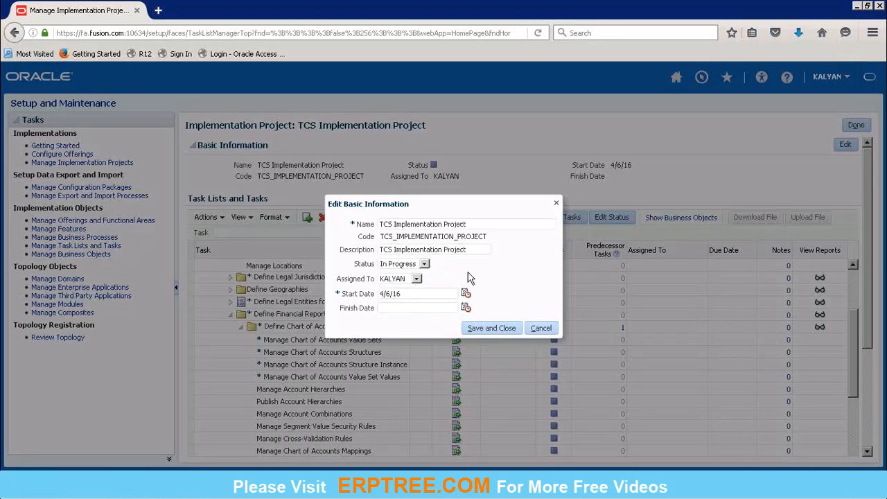
{"action": "left_click", "coordinate": [483, 328]}
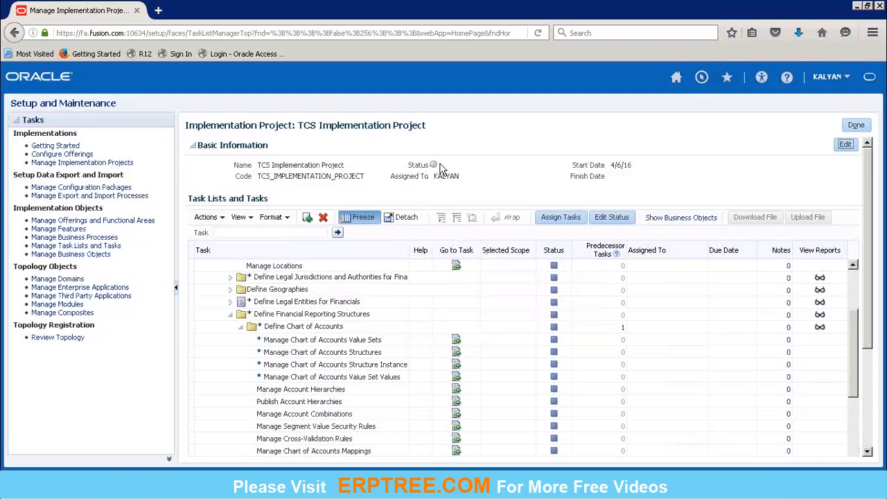
Step: Collapse Define Financial Reporting Structures and Define Ledgers, and open task assignment for the Define Ledgers folder
{"action": "left_click", "coordinate": [233, 320]}
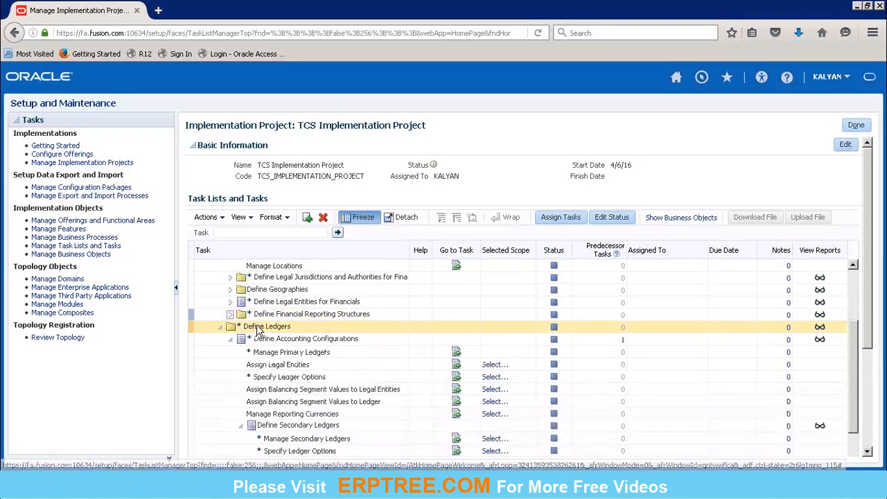
{"action": "left_click", "coordinate": [220, 329]}
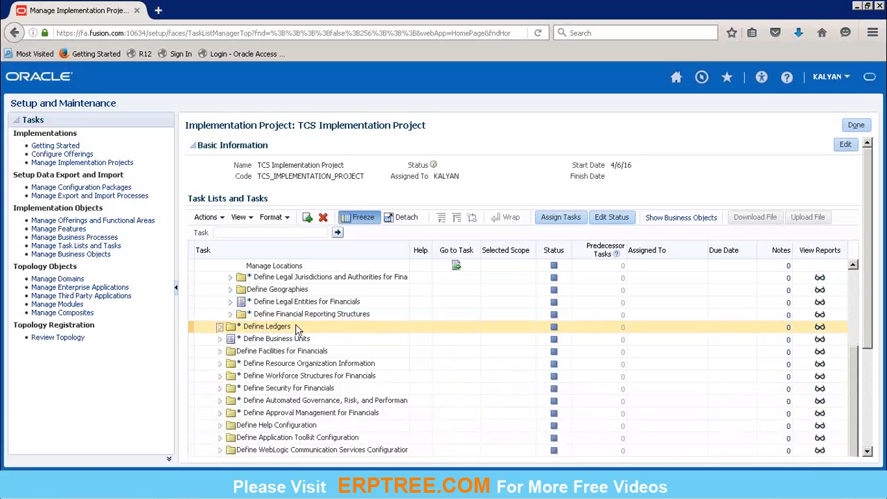
{"action": "left_click", "coordinate": [192, 331]}
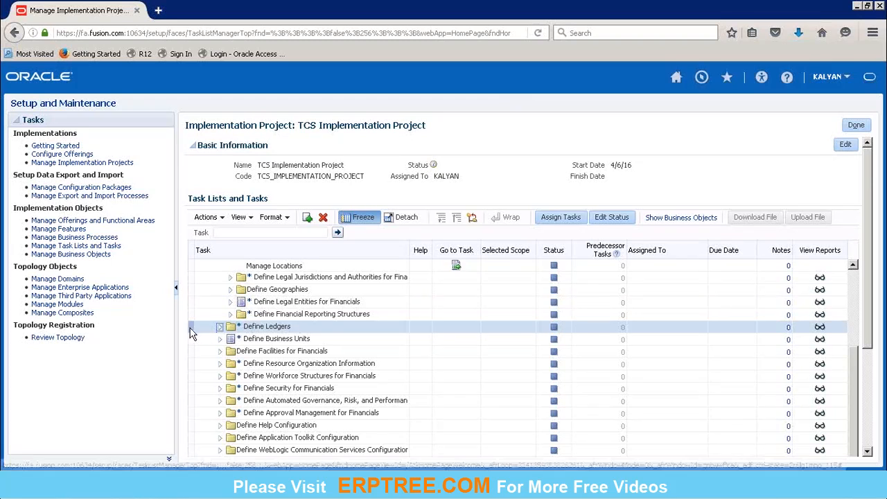
{"action": "left_click", "coordinate": [560, 218]}
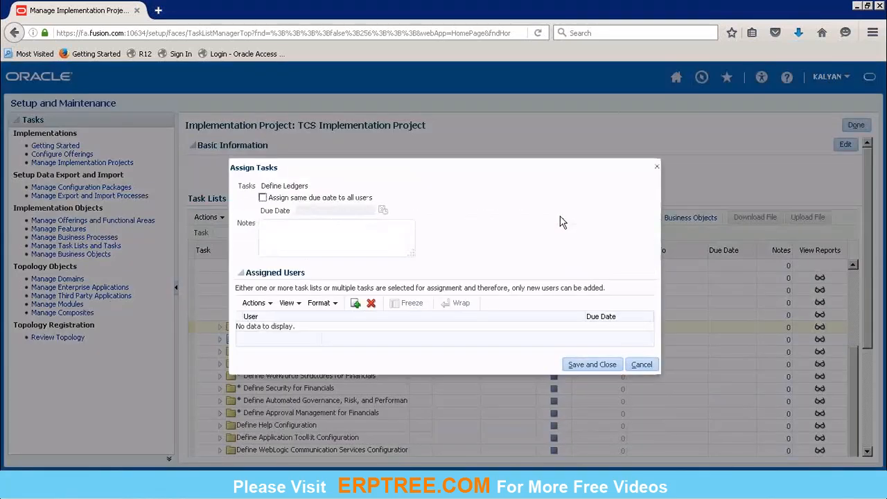
Step: Add the user with user ID winners to the Define Ledgers task assignment, and save the assignment
{"action": "left_click", "coordinate": [356, 305]}
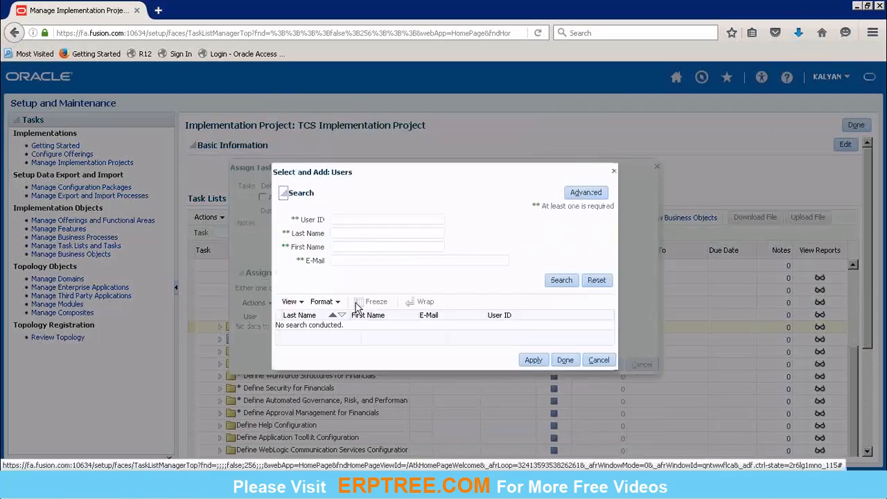
{"action": "left_click", "coordinate": [364, 219]}
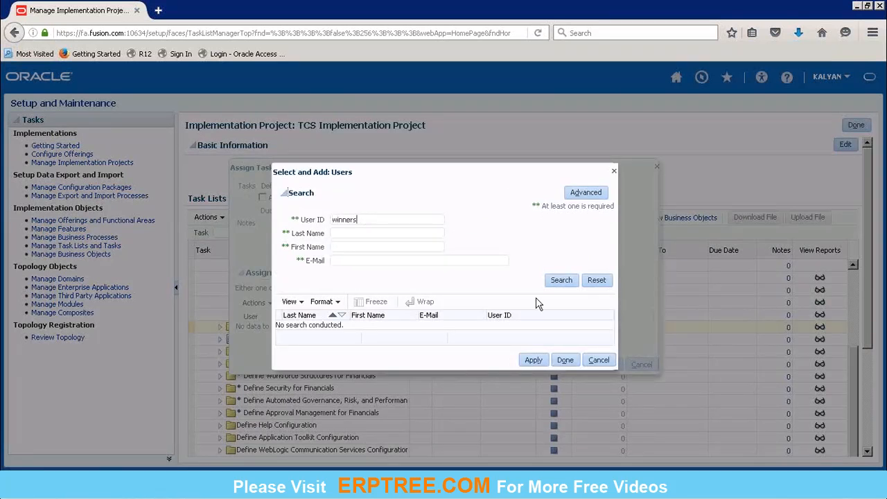
{"action": "left_click", "coordinate": [565, 282]}
{"action": "left_click", "coordinate": [567, 283]}
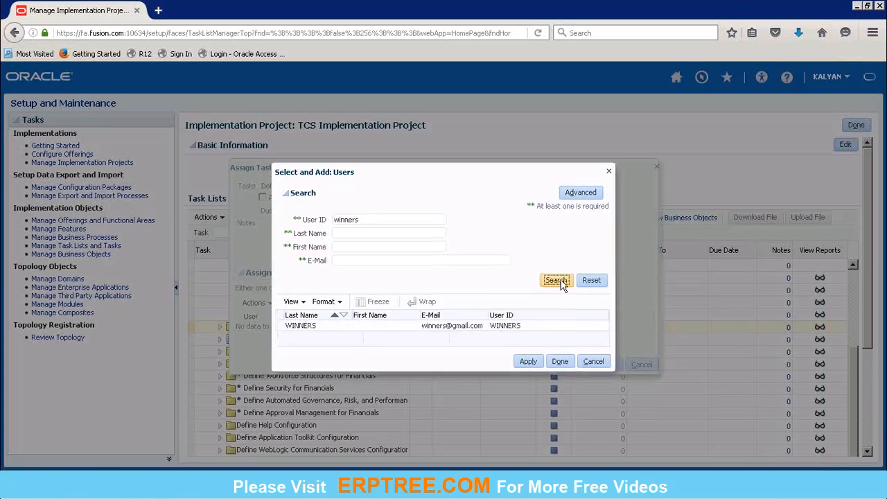
{"action": "left_click", "coordinate": [312, 330]}
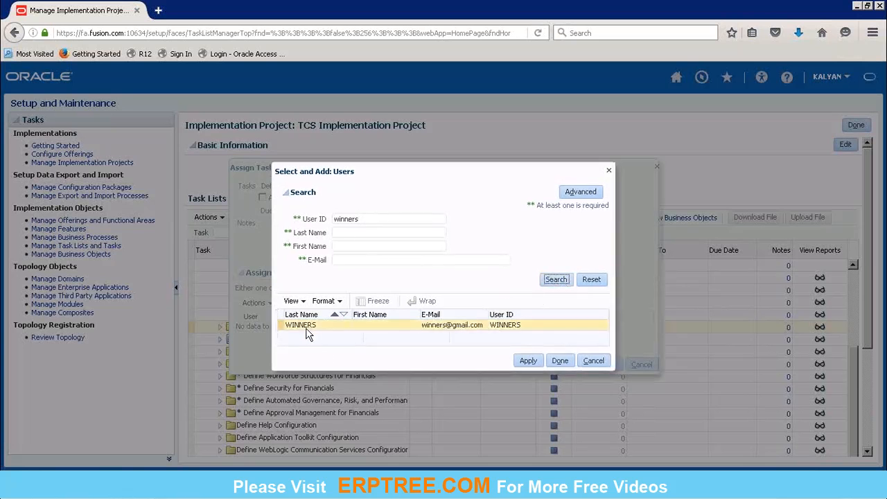
{"action": "left_click", "coordinate": [528, 361]}
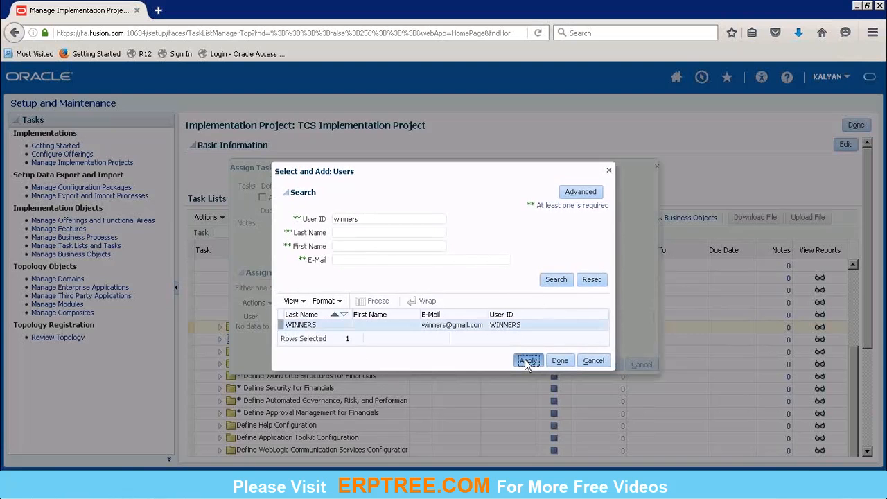
{"action": "left_click", "coordinate": [560, 361]}
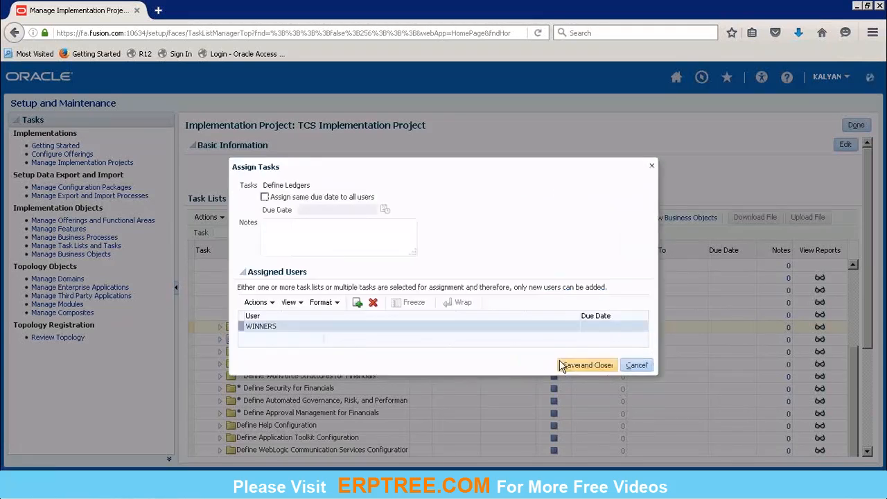
{"action": "left_click", "coordinate": [586, 366]}
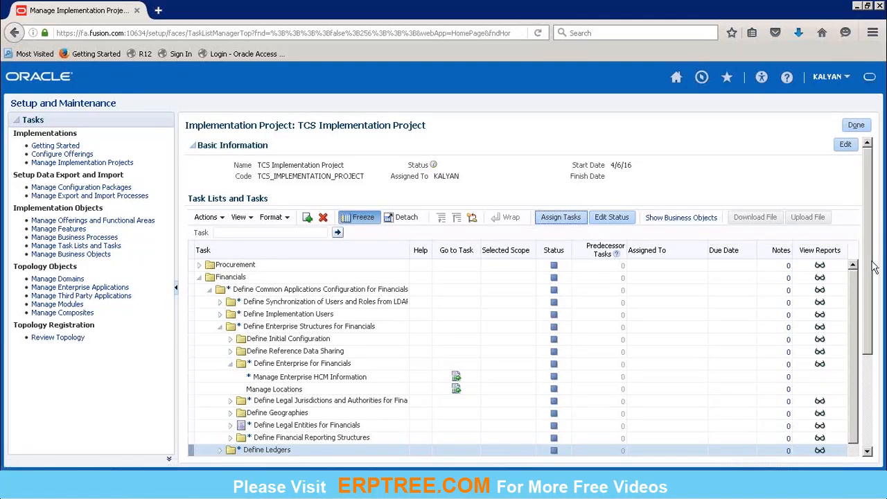
Step: Expand Define Ledgers and examine the Assigned To values of its accounting configuration and secondary ledger tasks
{"action": "scroll", "coordinate": [875, 298], "scroll_direction": "down", "scroll_amount": 1}
{"action": "scroll", "coordinate": [874, 305], "scroll_direction": "down", "scroll_amount": 3}
{"action": "scroll", "coordinate": [874, 311], "scroll_direction": "down", "scroll_amount": 1}
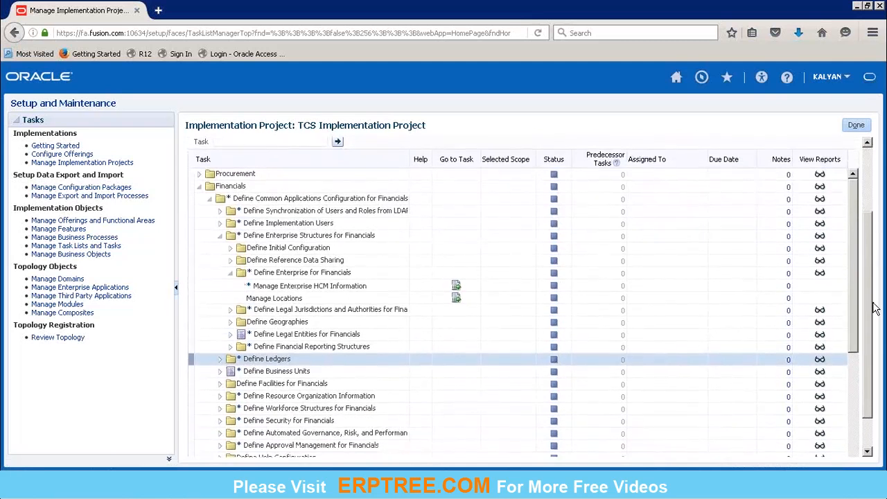
{"action": "scroll", "coordinate": [876, 277], "scroll_direction": "up", "scroll_amount": 2}
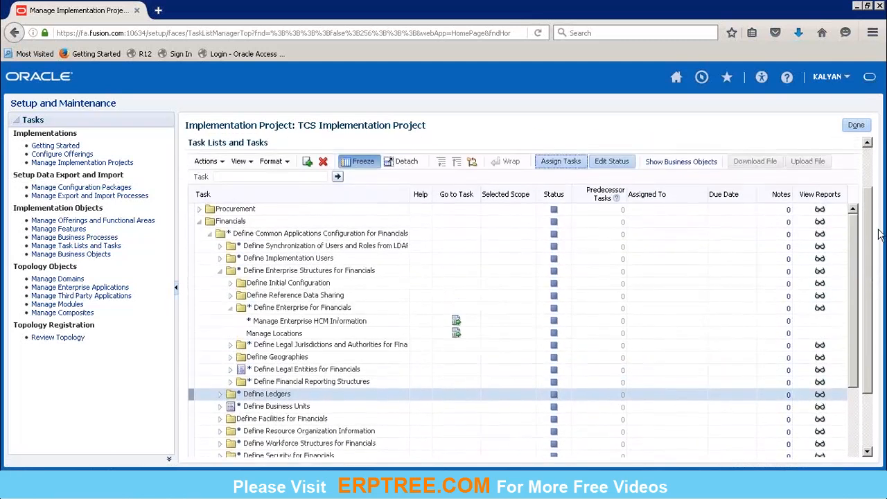
{"action": "scroll", "coordinate": [879, 208], "scroll_direction": "up", "scroll_amount": 2}
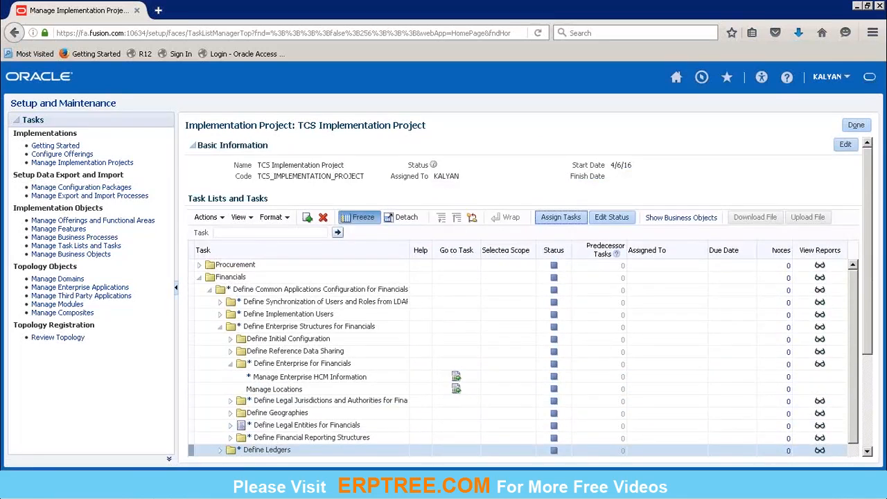
{"action": "scroll", "coordinate": [426, 353], "scroll_direction": "down", "scroll_amount": 5}
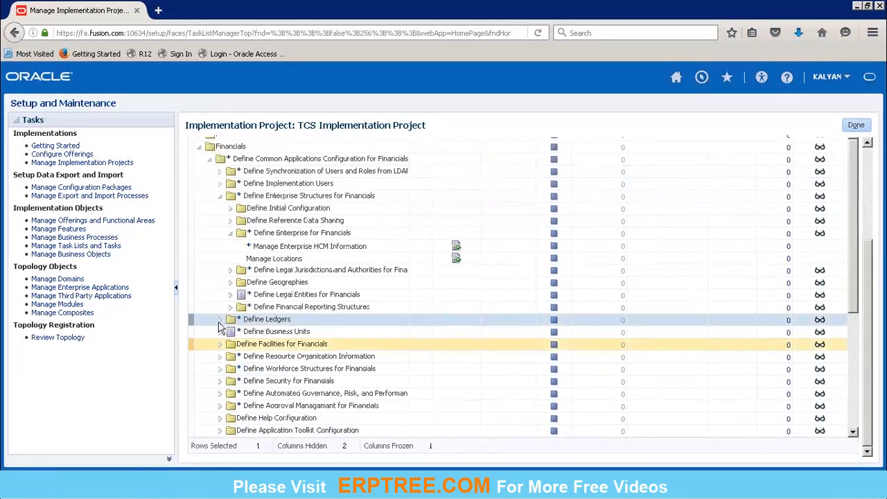
{"action": "left_click", "coordinate": [219, 320]}
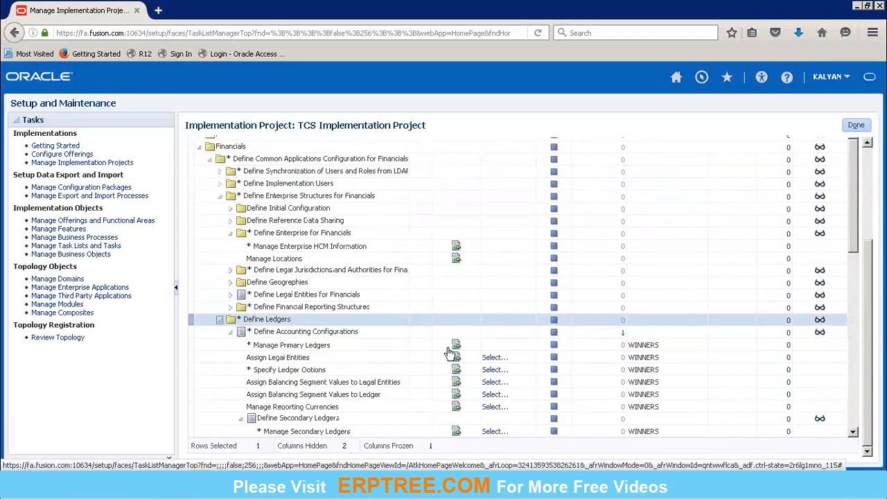
{"action": "left_click_drag", "start_coordinate": [856, 258], "coordinate": [863, 313]}
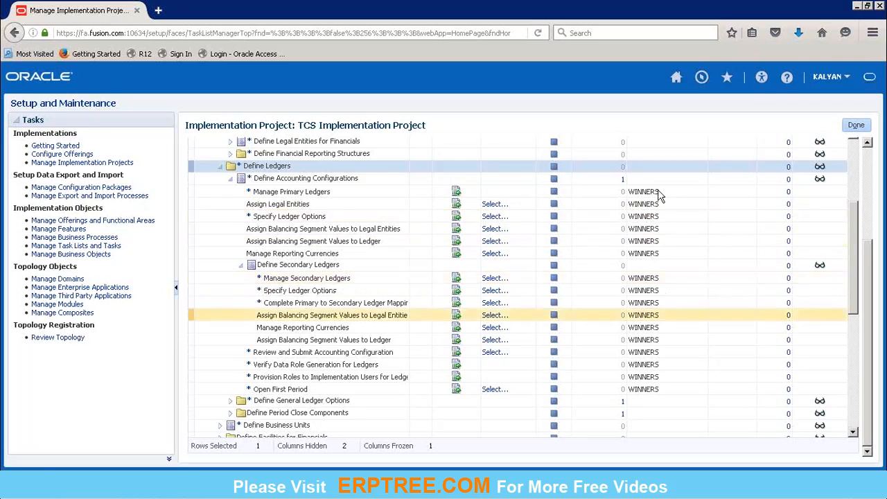
Step: Reopen the TCS Implementation Project from the list of implementation projects
{"action": "left_click", "coordinate": [554, 280]}
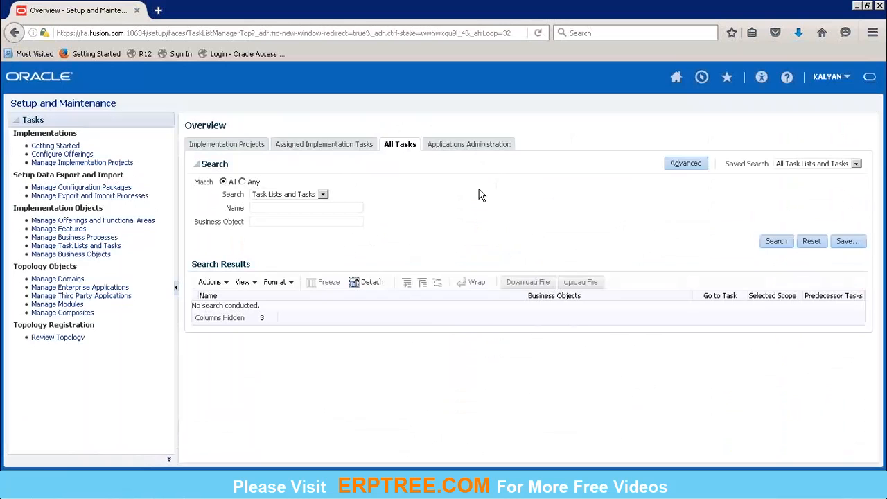
{"action": "left_click", "coordinate": [221, 147]}
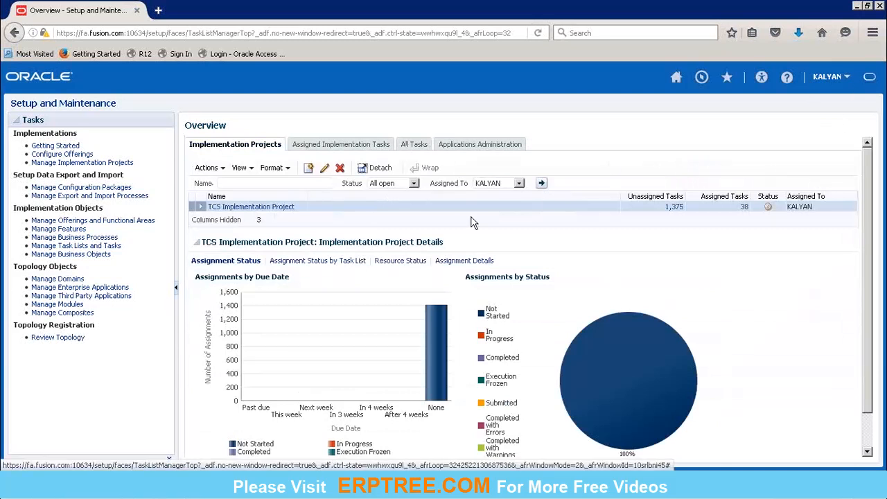
{"action": "left_click", "coordinate": [258, 208]}
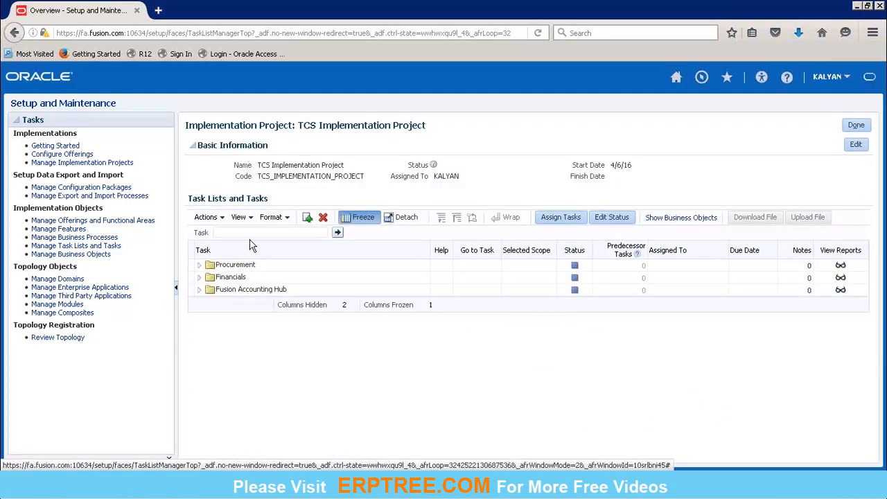
Step: Expand Financials through Define Common Applications Configuration for Financials and Define Ledgers down to the Define Accounting Configurations tasks
{"action": "left_click", "coordinate": [199, 277]}
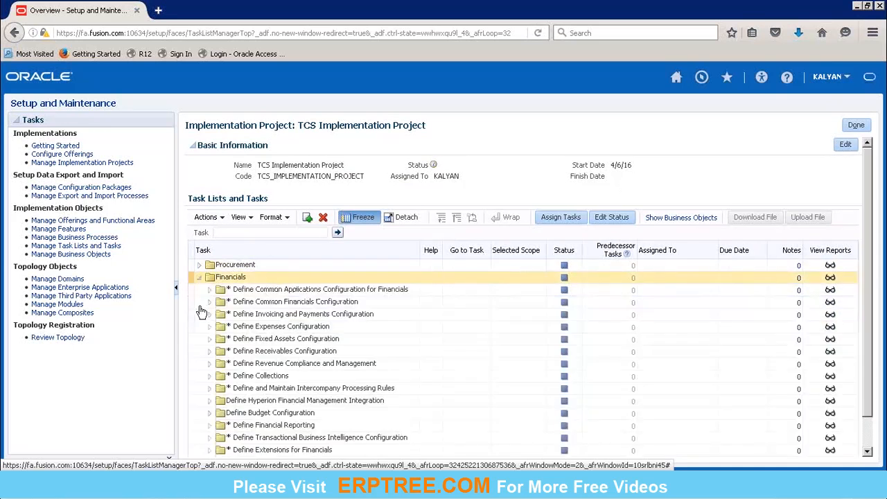
{"action": "left_click", "coordinate": [200, 307]}
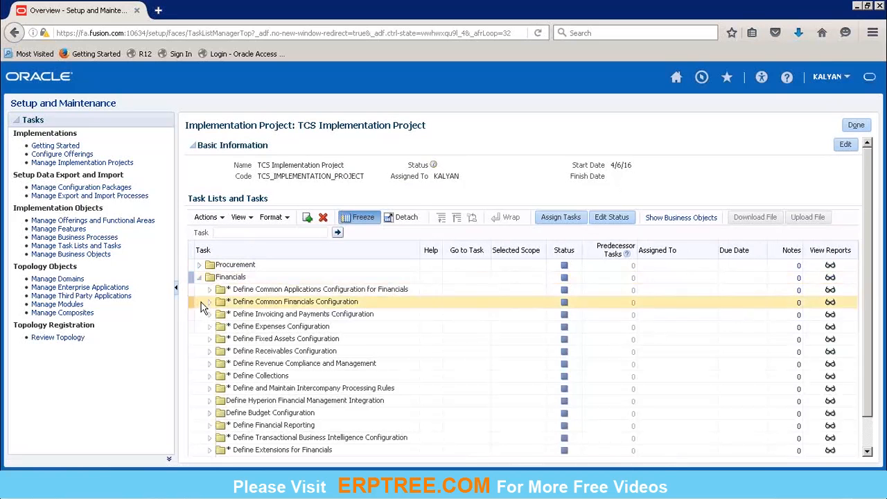
{"action": "left_click", "coordinate": [206, 291]}
{"action": "left_click", "coordinate": [209, 291]}
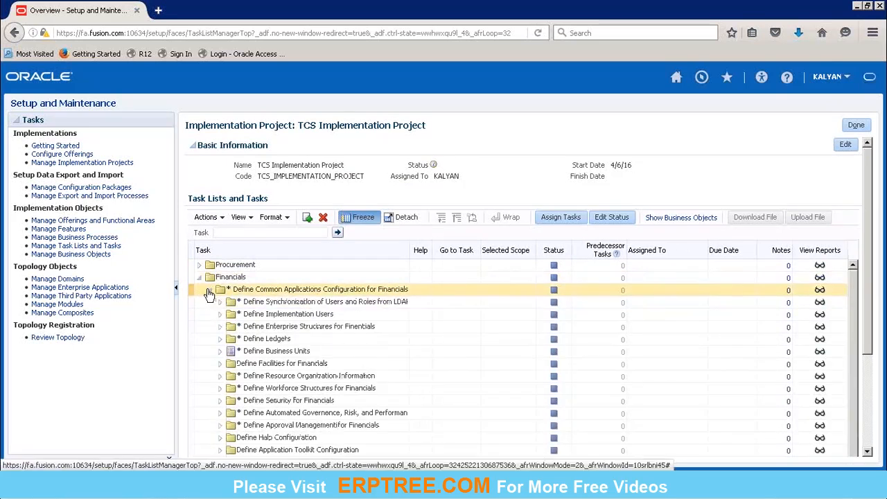
{"action": "left_click", "coordinate": [220, 339]}
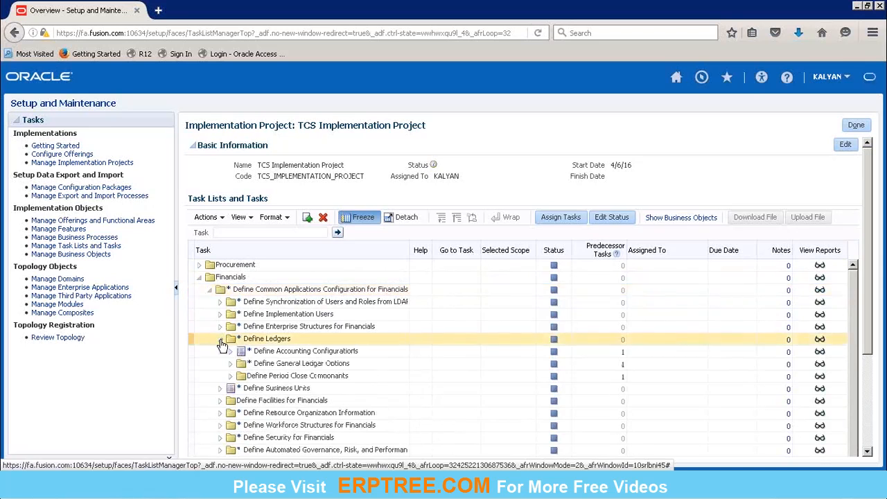
{"action": "left_click", "coordinate": [230, 354]}
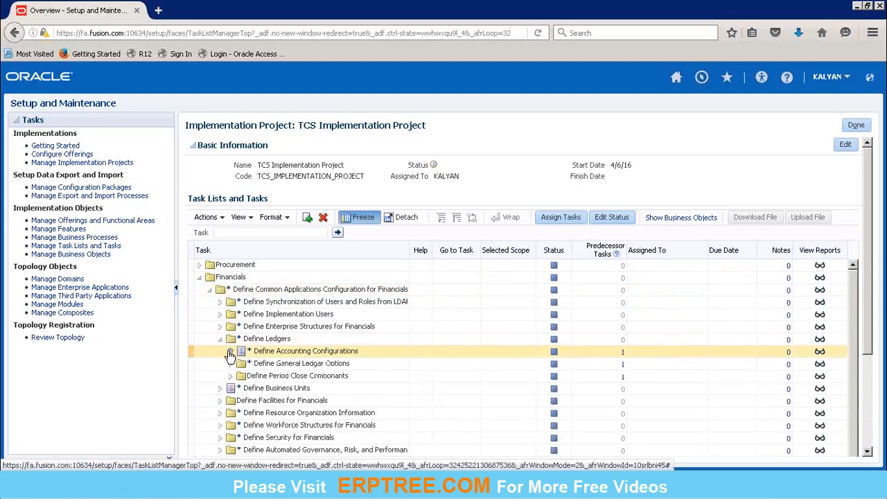
{"action": "left_click", "coordinate": [230, 352]}
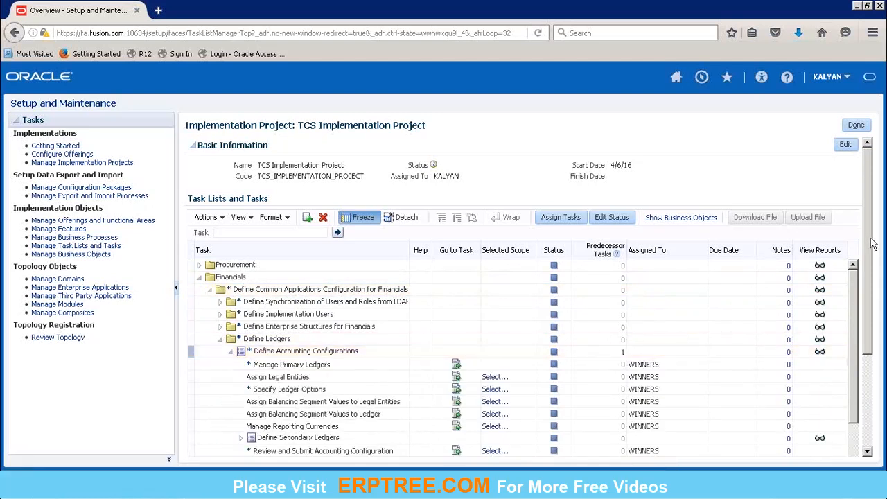
Step: Under Define Secondary Ledgers, set the status of the Manage Secondary Ledgers task to Completed and save it
{"action": "scroll", "coordinate": [877, 302], "scroll_direction": "down", "scroll_amount": 2}
{"action": "left_click_drag", "start_coordinate": [876, 297], "coordinate": [875, 303]}
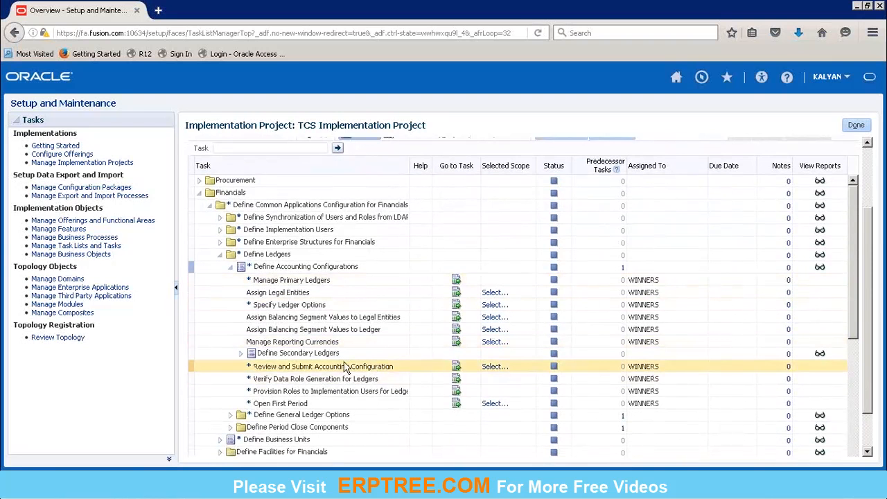
{"action": "left_click", "coordinate": [239, 355]}
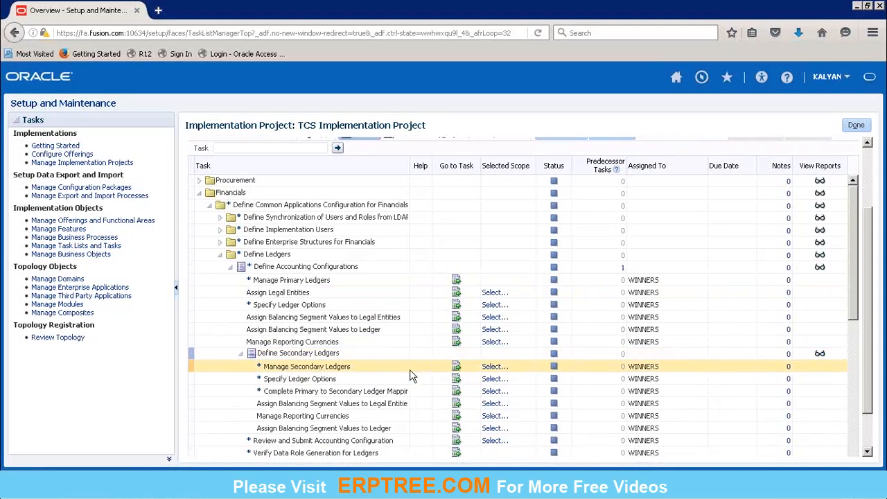
{"action": "left_click", "coordinate": [553, 367]}
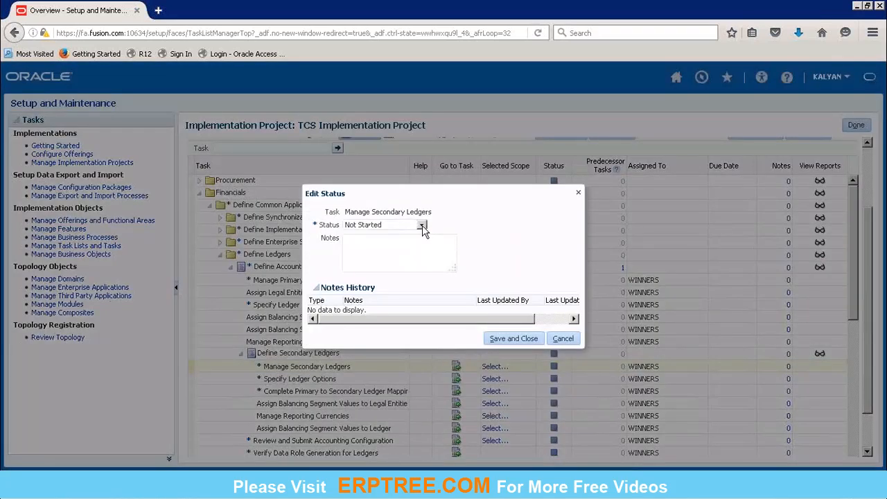
{"action": "left_click", "coordinate": [421, 227]}
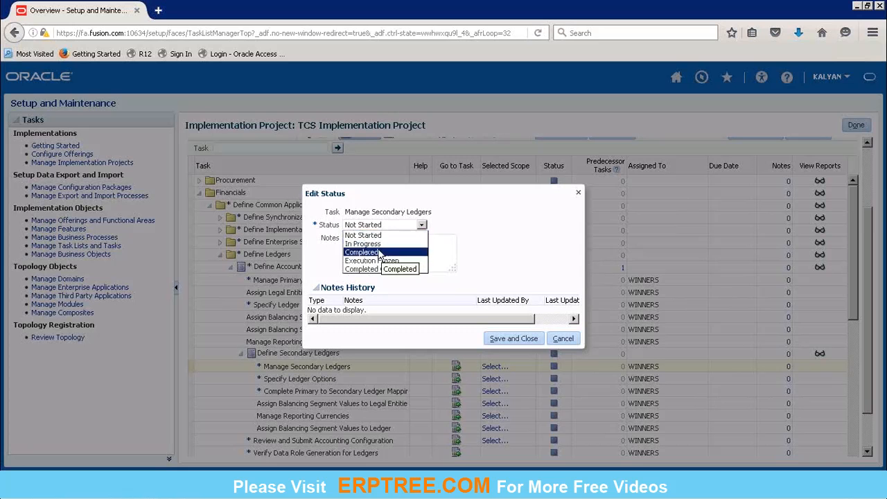
{"action": "left_click", "coordinate": [379, 254]}
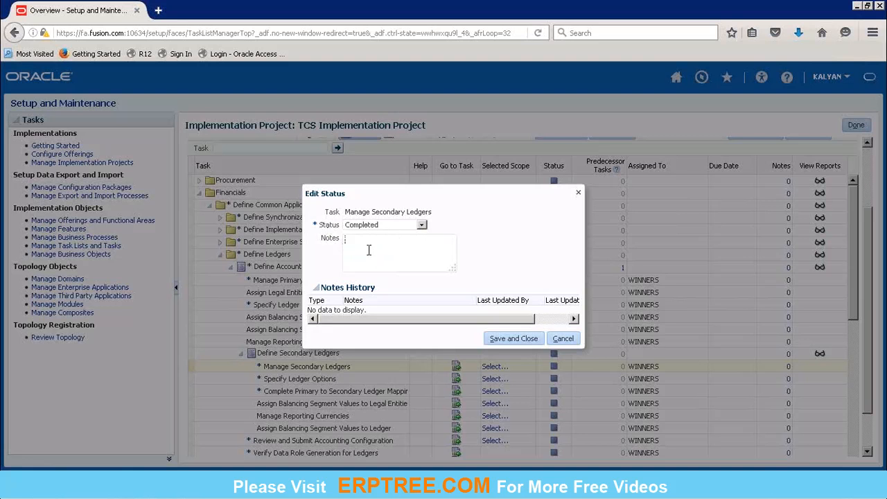
{"action": "left_click", "coordinate": [513, 338]}
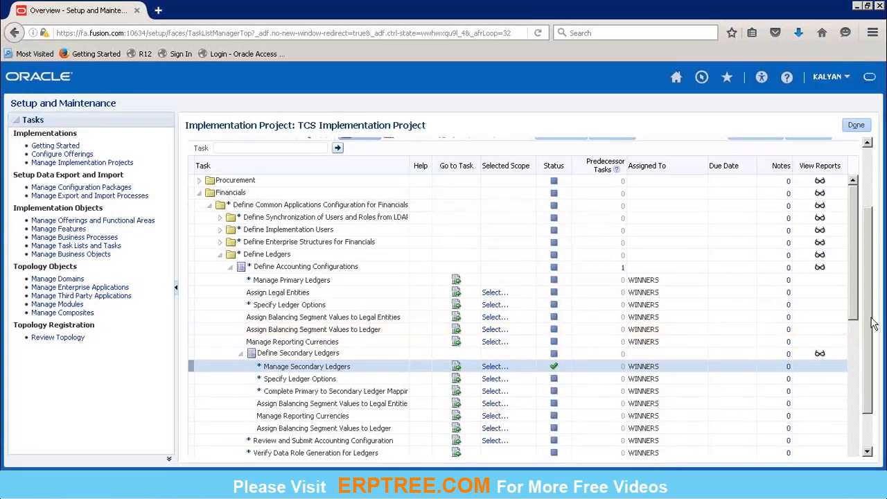
Step: Set the status of the Specify Ledger Options task under Define Secondary Ledgers to In Progress and save it
{"action": "left_click_drag", "start_coordinate": [874, 323], "coordinate": [877, 208]}
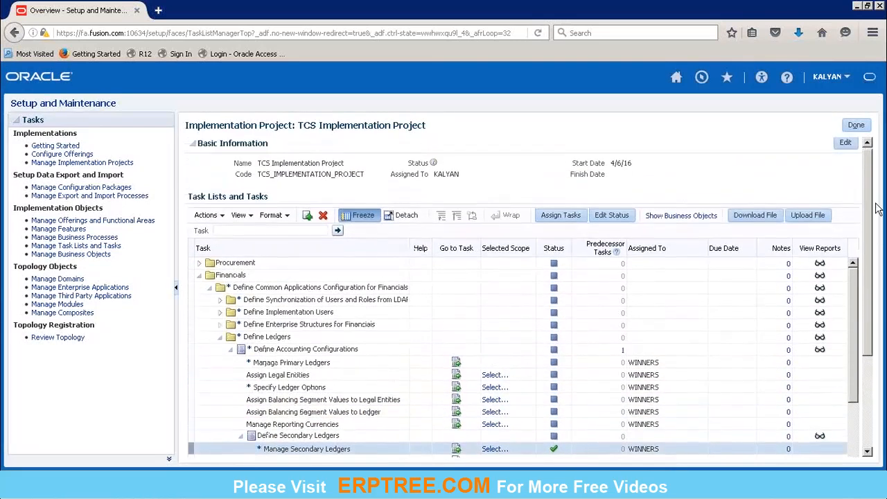
{"action": "left_click_drag", "start_coordinate": [871, 271], "coordinate": [879, 333]}
{"action": "left_click", "coordinate": [554, 367]}
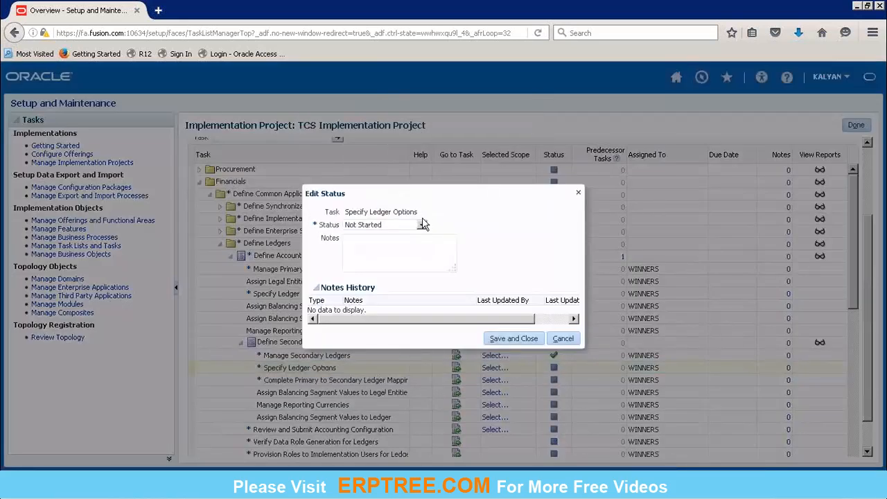
{"action": "left_click", "coordinate": [421, 224]}
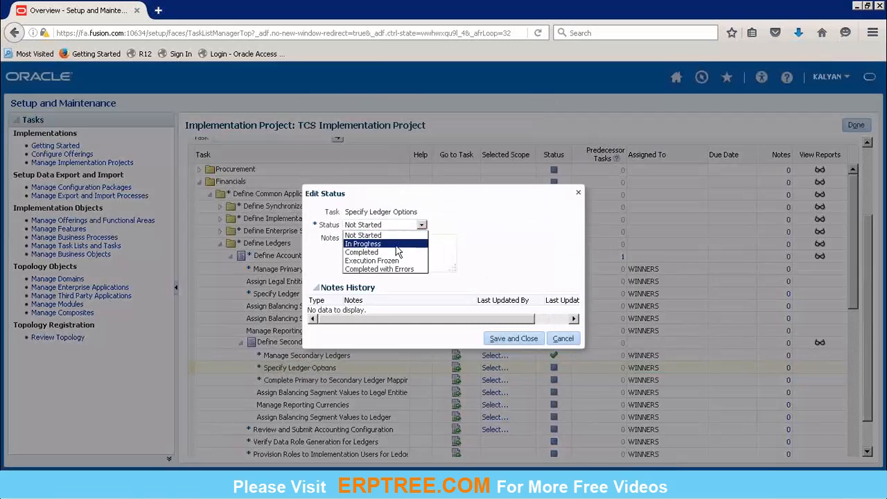
{"action": "left_click", "coordinate": [397, 246]}
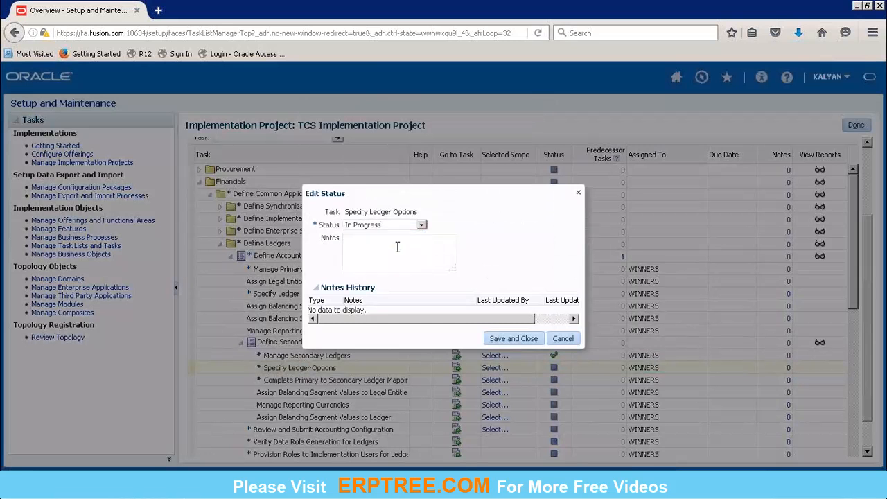
{"action": "left_click", "coordinate": [514, 338]}
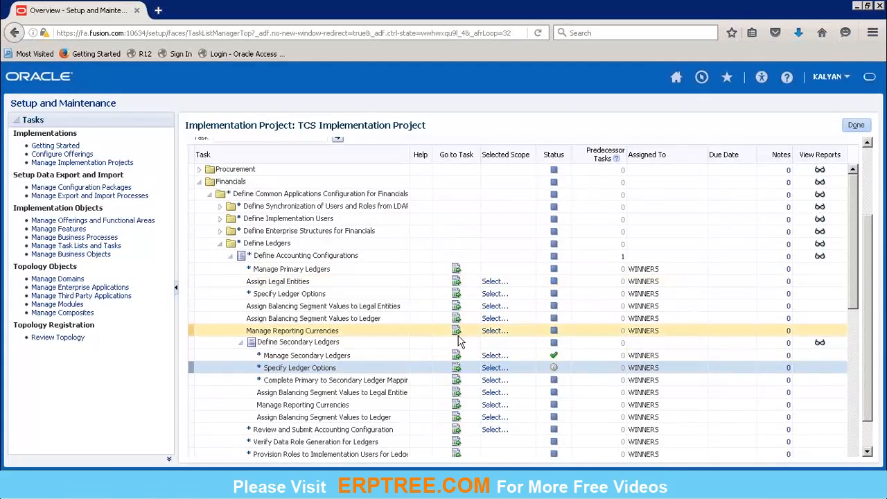
Step: Set the status of the Assign Balancing Segment Values to Ledger task under Define Accounting Configurations to Completed and save it
{"action": "left_click", "coordinate": [193, 321]}
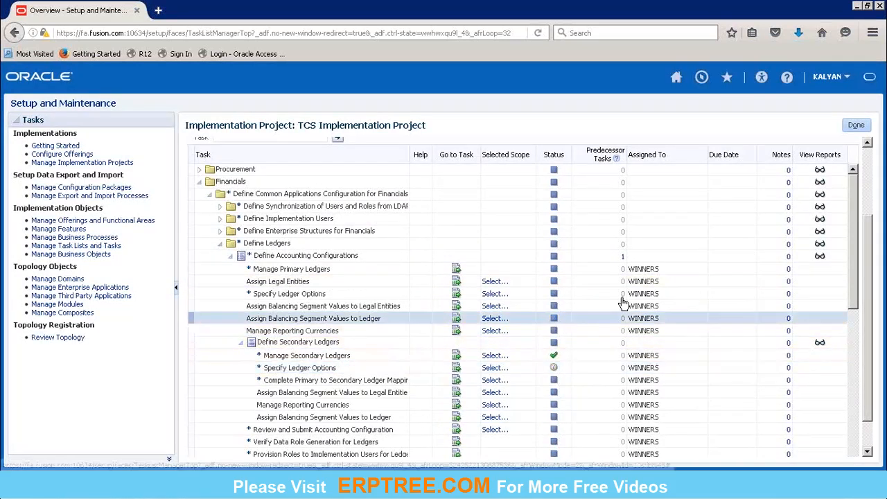
{"action": "scroll", "coordinate": [866, 239], "scroll_direction": "up", "scroll_amount": 2}
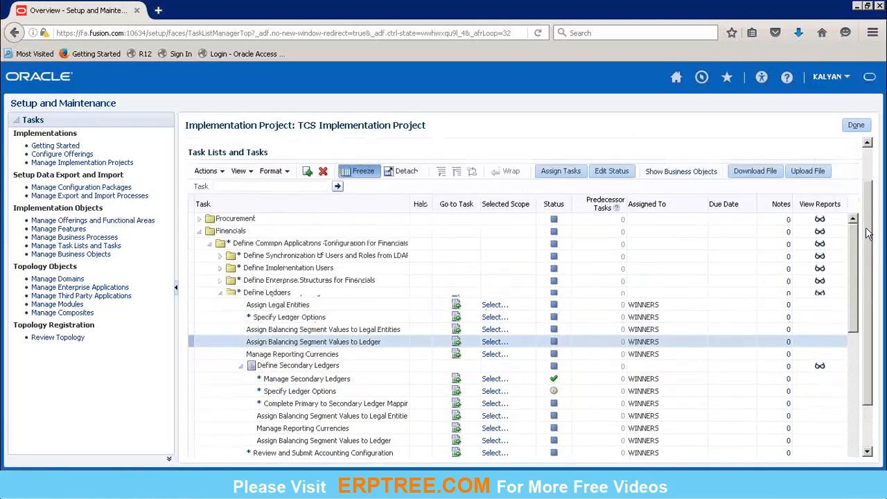
{"action": "scroll", "coordinate": [869, 234], "scroll_direction": "up", "scroll_amount": 2}
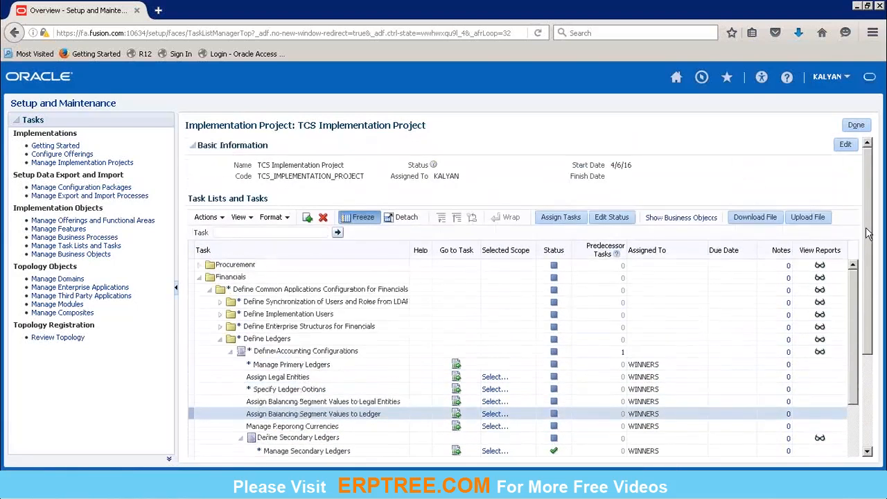
{"action": "left_click", "coordinate": [613, 218]}
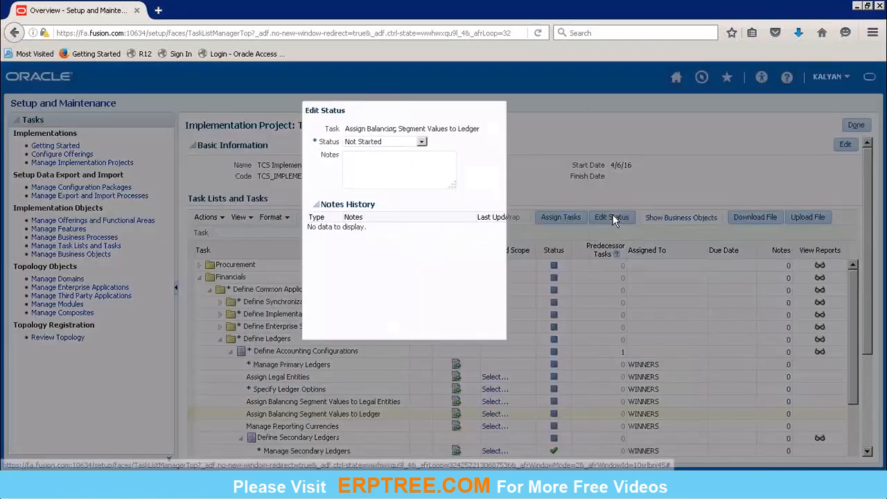
{"action": "left_click", "coordinate": [422, 143]}
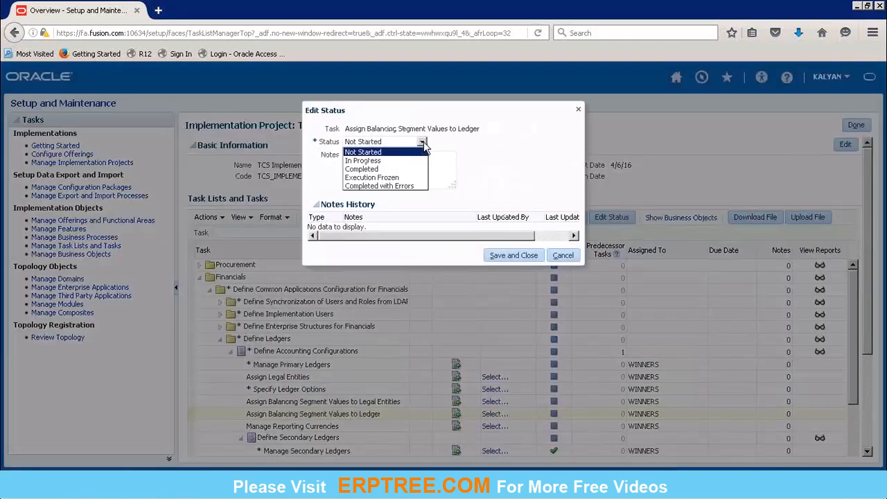
{"action": "left_click", "coordinate": [386, 169]}
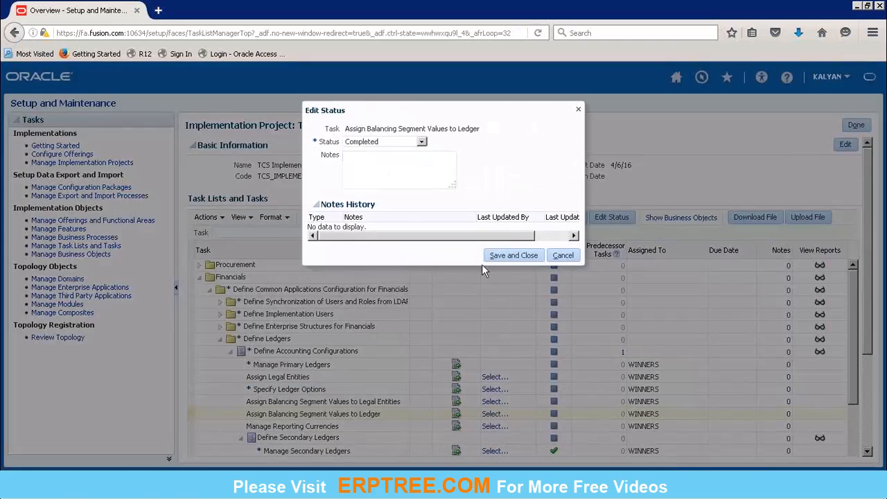
{"action": "left_click", "coordinate": [499, 256]}
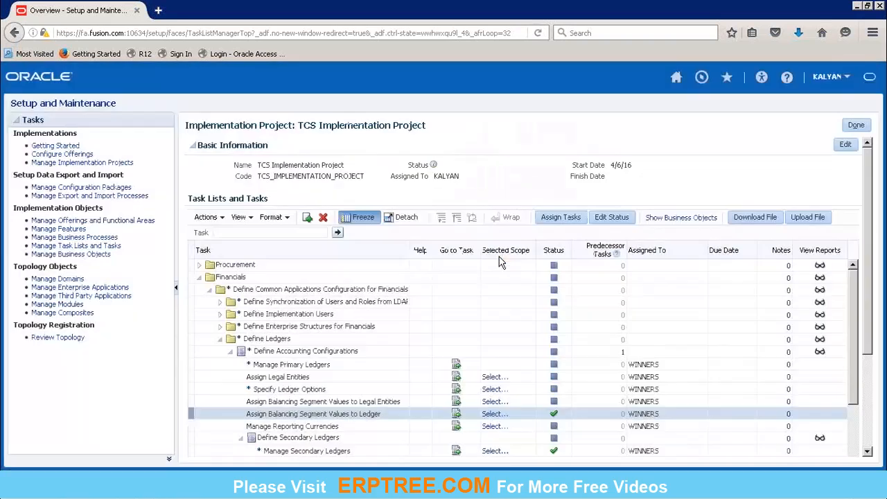
Step: Return to the implementation projects overview and examine the TCS project's charts of assignments by due date and by status
{"action": "left_click_drag", "start_coordinate": [868, 234], "coordinate": [867, 292]}
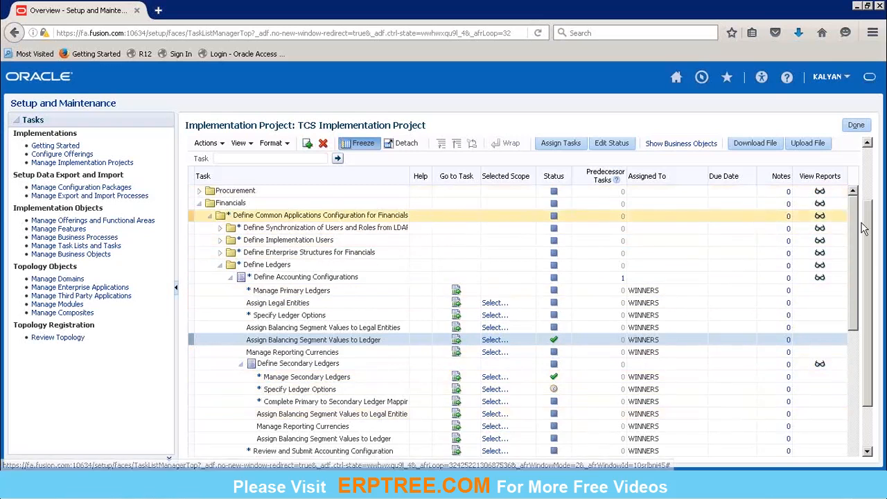
{"action": "left_click", "coordinate": [857, 126]}
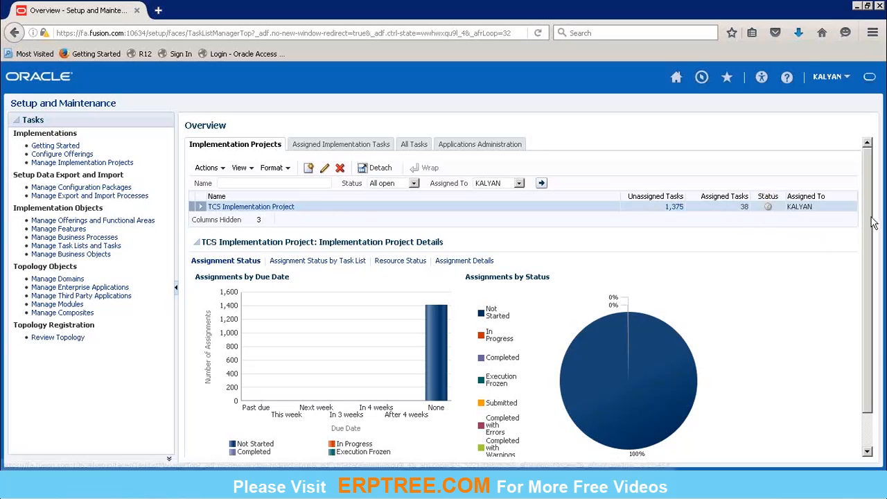
{"action": "left_click_drag", "start_coordinate": [865, 229], "coordinate": [871, 268]}
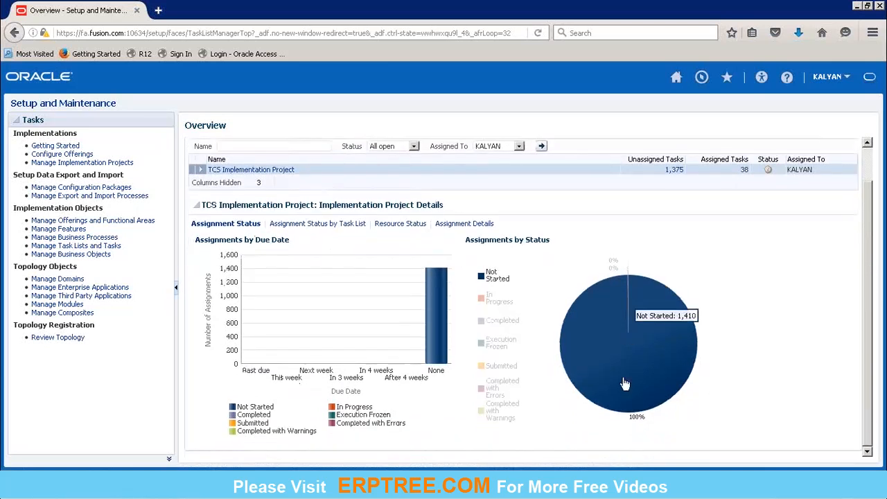
{"action": "mouse_move", "coordinate": [579, 352]}
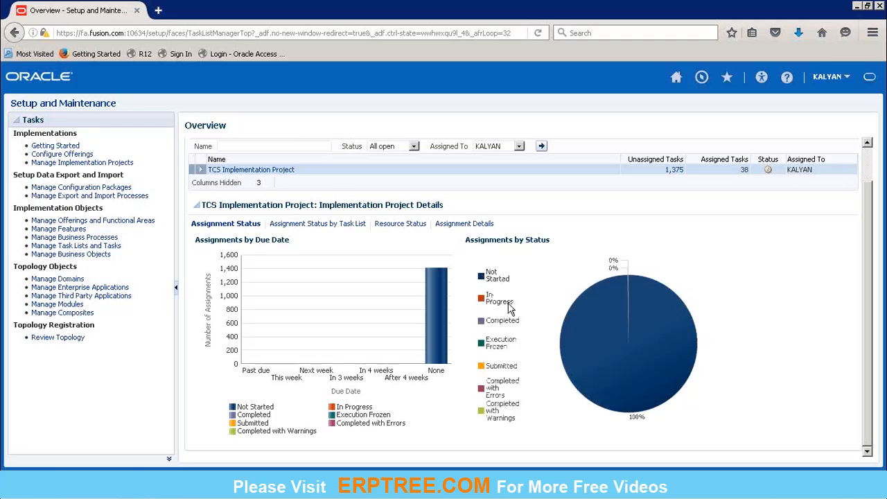
{"action": "mouse_move", "coordinate": [674, 324]}
{"action": "left_click_drag", "start_coordinate": [869, 323], "coordinate": [873, 255]}
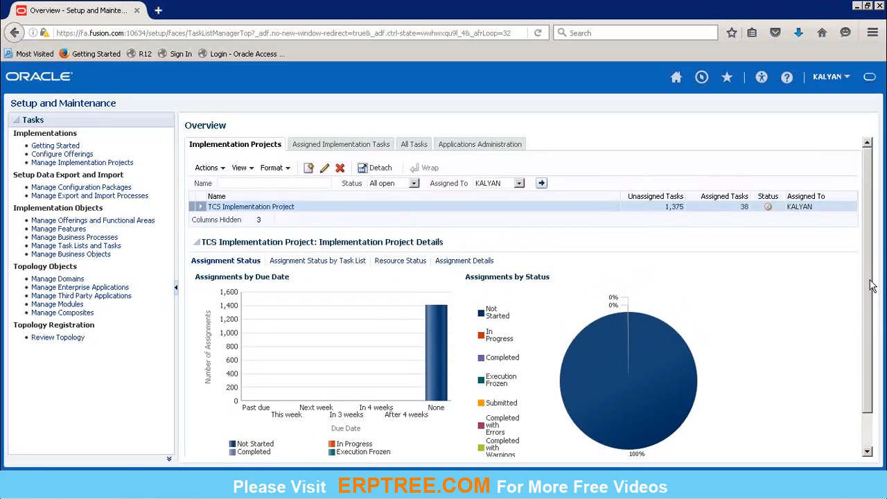
{"action": "left_click_drag", "start_coordinate": [872, 299], "coordinate": [877, 331]}
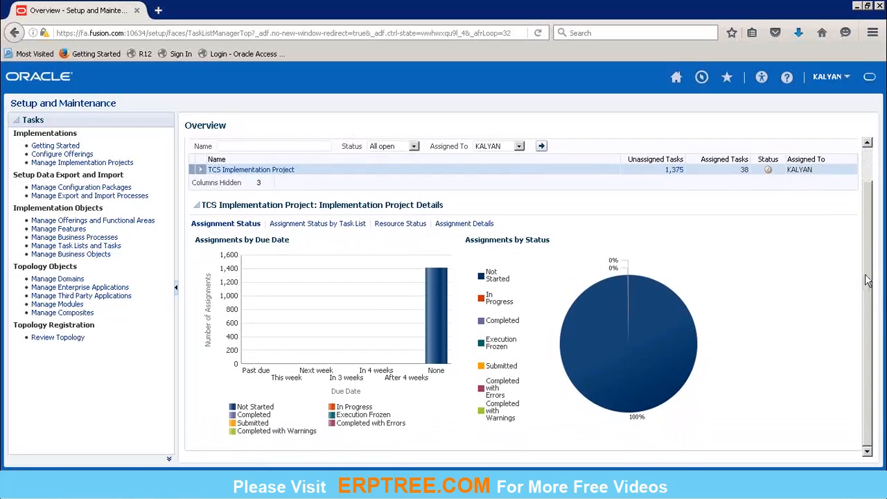
{"action": "left_click_drag", "start_coordinate": [866, 274], "coordinate": [861, 235]}
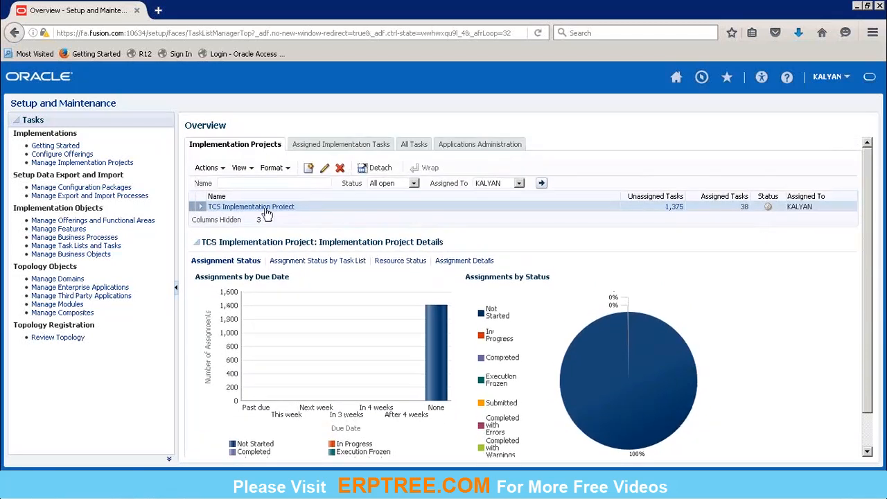
Step: Reopen the TCS Implementation Project, collapse the Financials task list and hide the Tasks pane to widen the work area
{"action": "left_click", "coordinate": [268, 207]}
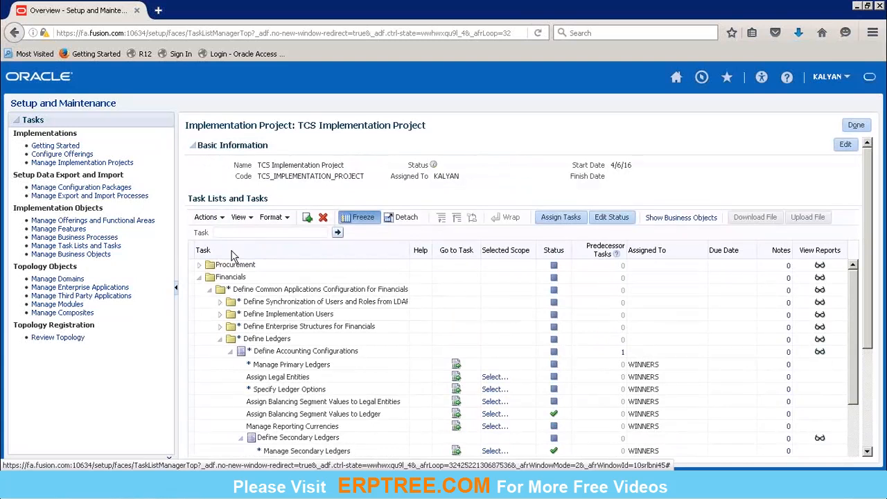
{"action": "left_click", "coordinate": [199, 277]}
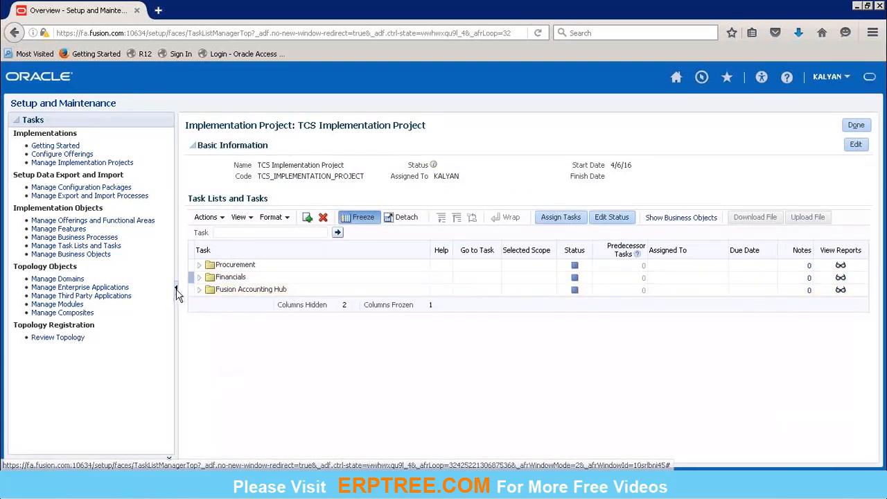
{"action": "left_click", "coordinate": [176, 289]}
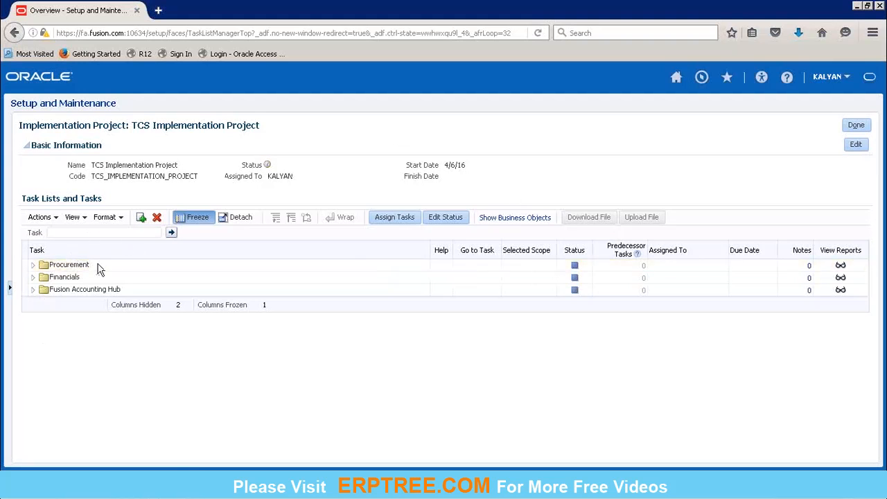
Step: Assign the whole Financials task list to a user found by user ID and save the assignment
{"action": "left_click", "coordinate": [25, 269]}
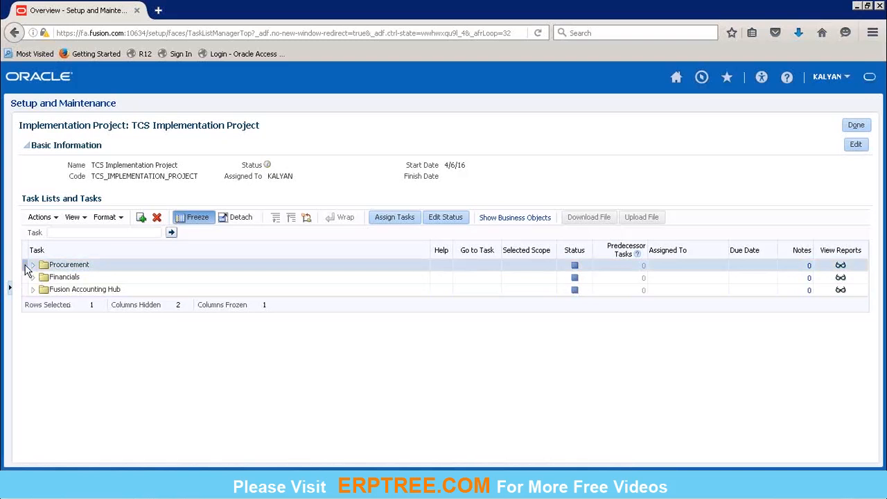
{"action": "left_click", "coordinate": [26, 280]}
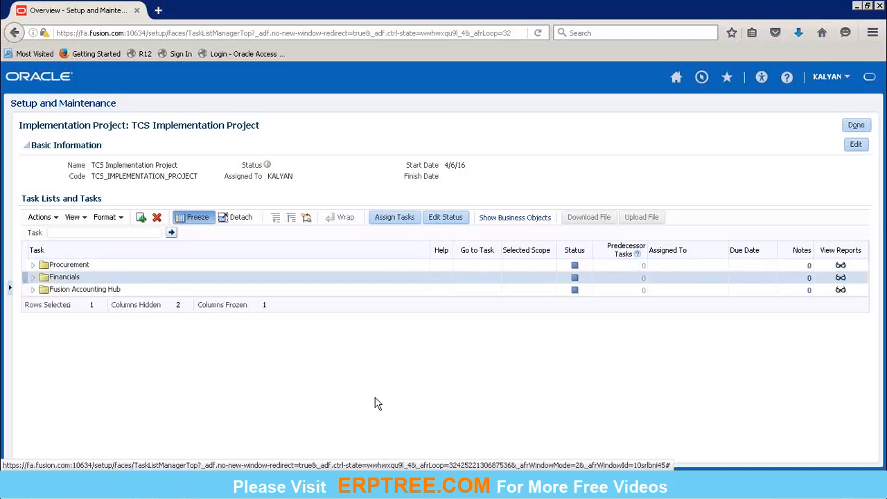
{"action": "left_click", "coordinate": [394, 219]}
{"action": "left_click", "coordinate": [393, 217]}
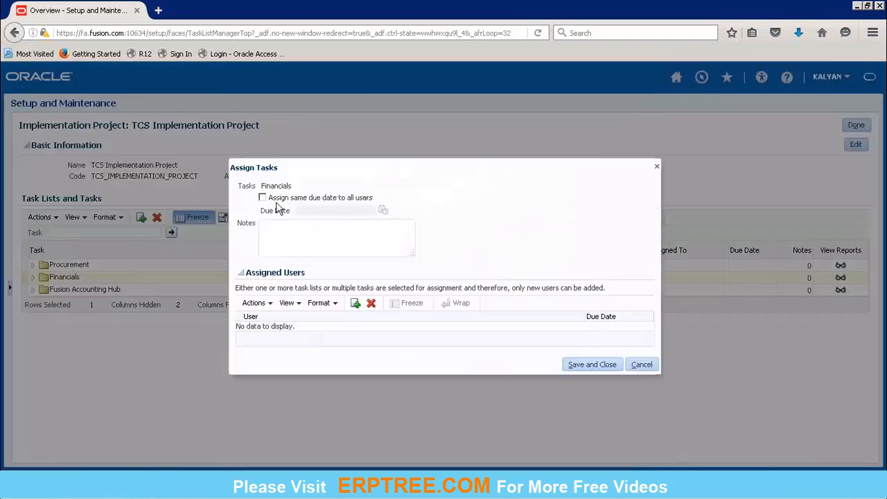
{"action": "left_click", "coordinate": [355, 303]}
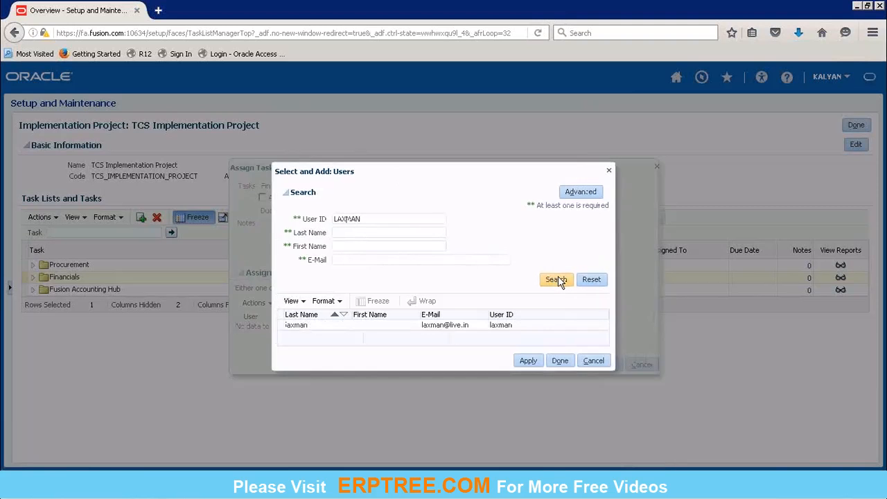
{"action": "left_click", "coordinate": [294, 326]}
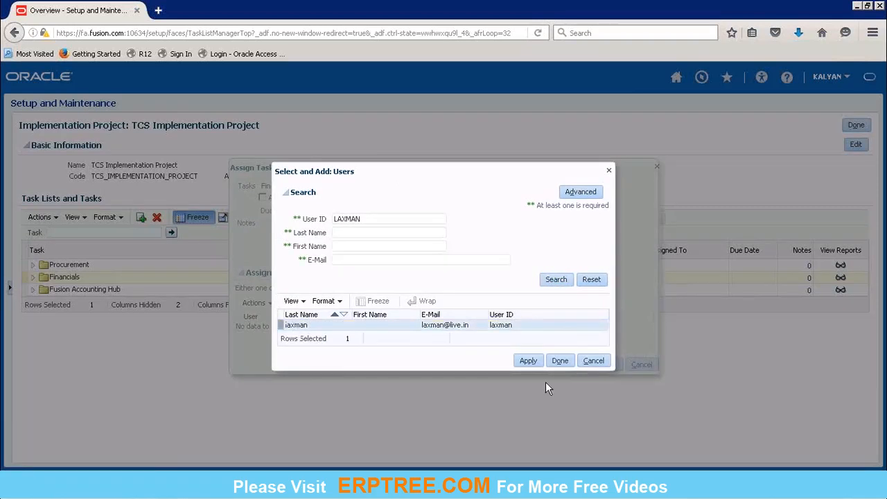
{"action": "left_click", "coordinate": [529, 361]}
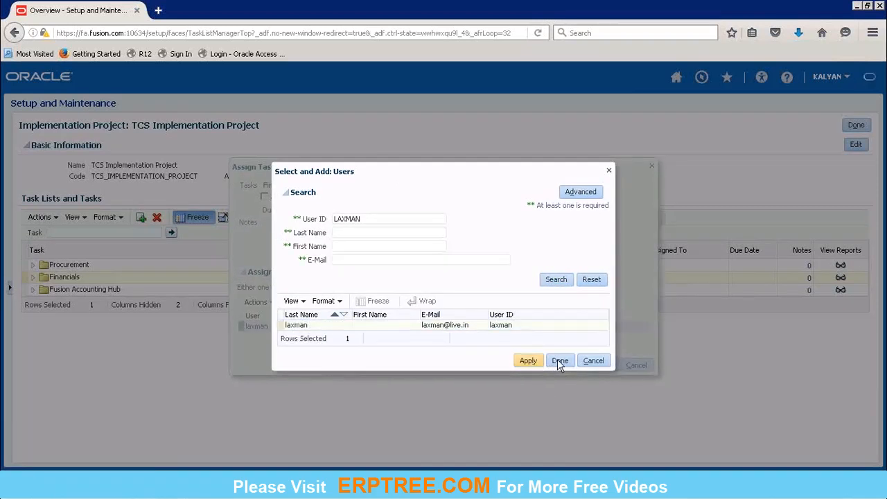
{"action": "left_click", "coordinate": [560, 361]}
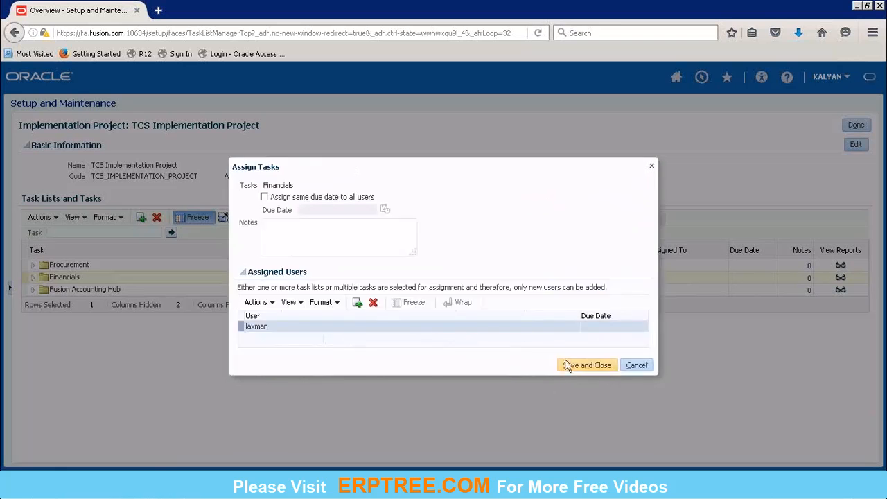
{"action": "left_click", "coordinate": [584, 369]}
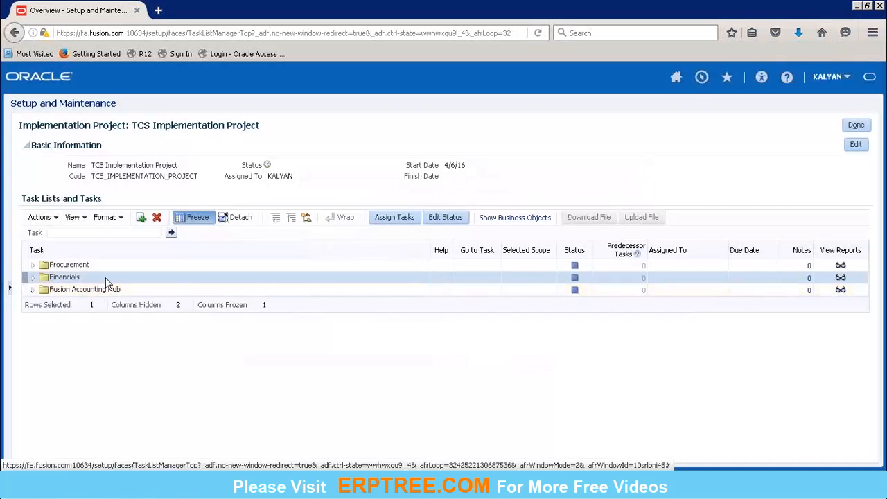
Step: Set the status of the Financials task list to In Progress and save it
{"action": "left_click", "coordinate": [576, 277]}
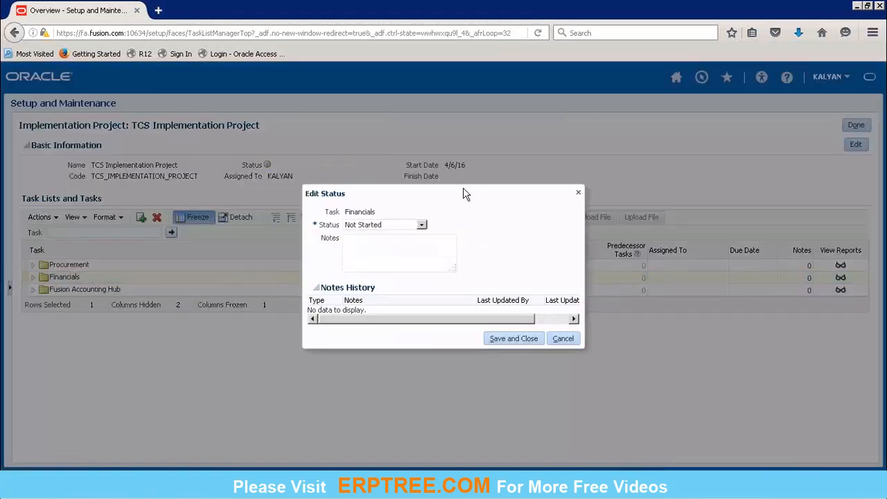
{"action": "left_click", "coordinate": [422, 226]}
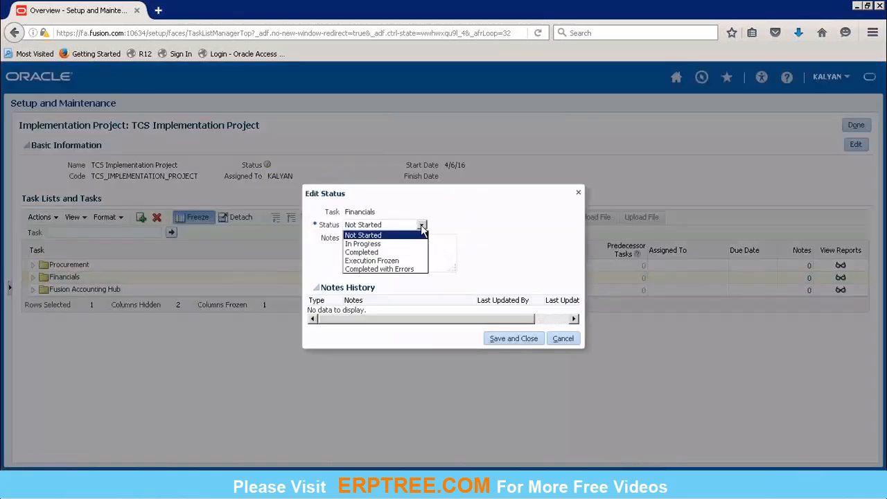
{"action": "left_click", "coordinate": [383, 245]}
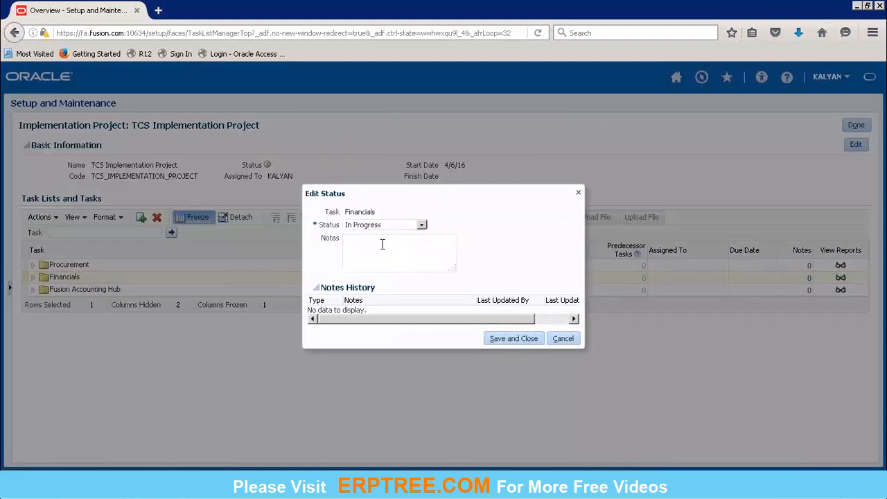
{"action": "left_click", "coordinate": [508, 341]}
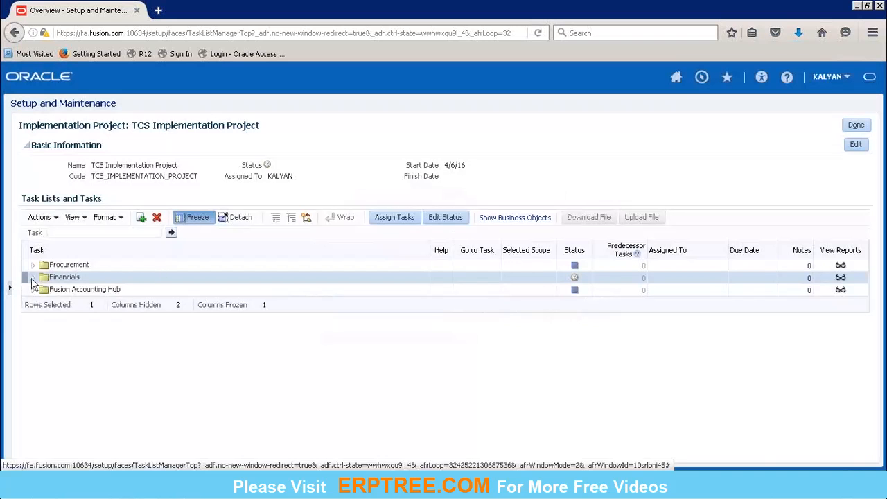
Step: Expand Financials and examine the statuses and assigned users of its ledger tasks, including the additional assignee of Manage Primary Ledgers
{"action": "left_click", "coordinate": [33, 278]}
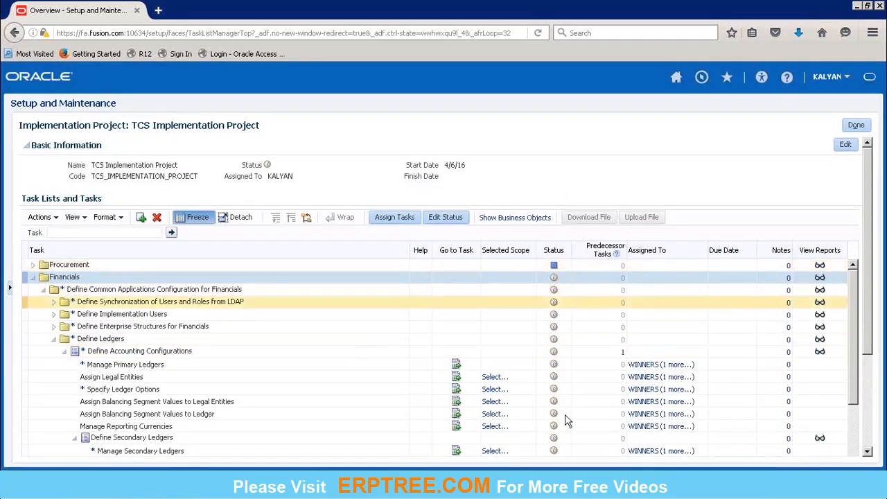
{"action": "scroll", "coordinate": [874, 341], "scroll_direction": "down", "scroll_amount": 2}
{"action": "scroll", "coordinate": [875, 341], "scroll_direction": "down", "scroll_amount": 1}
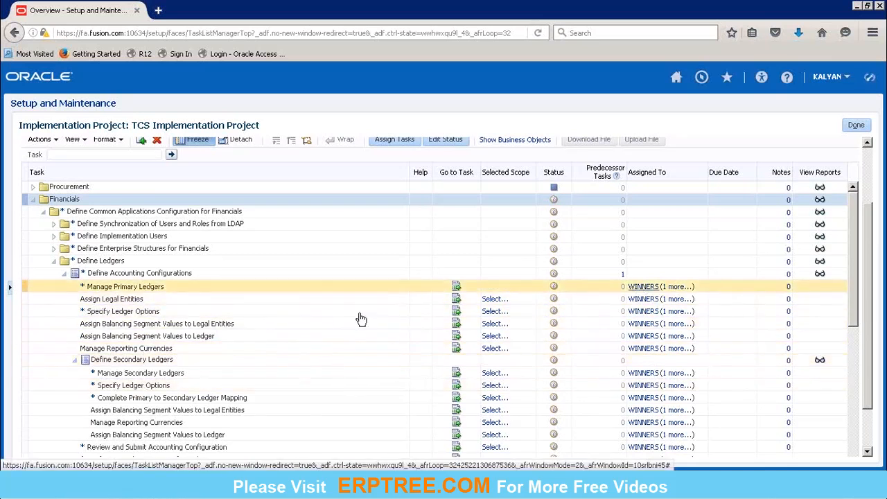
{"action": "left_click", "coordinate": [305, 299]}
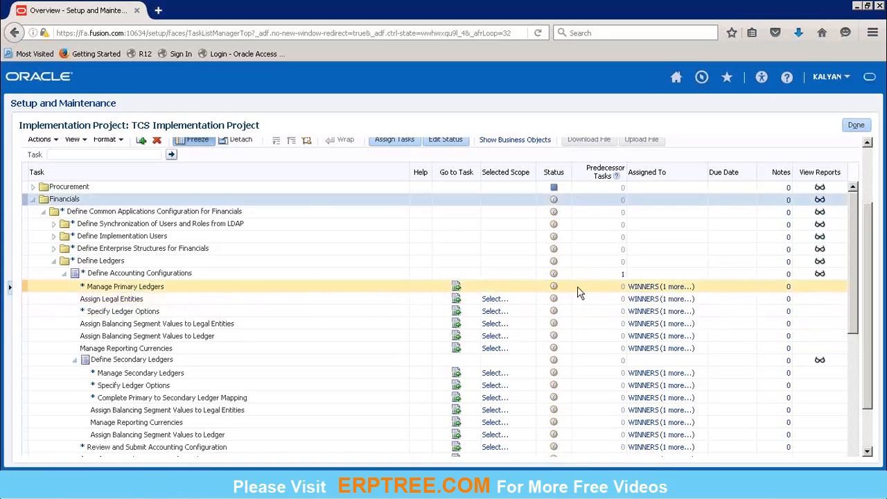
{"action": "left_click", "coordinate": [681, 288]}
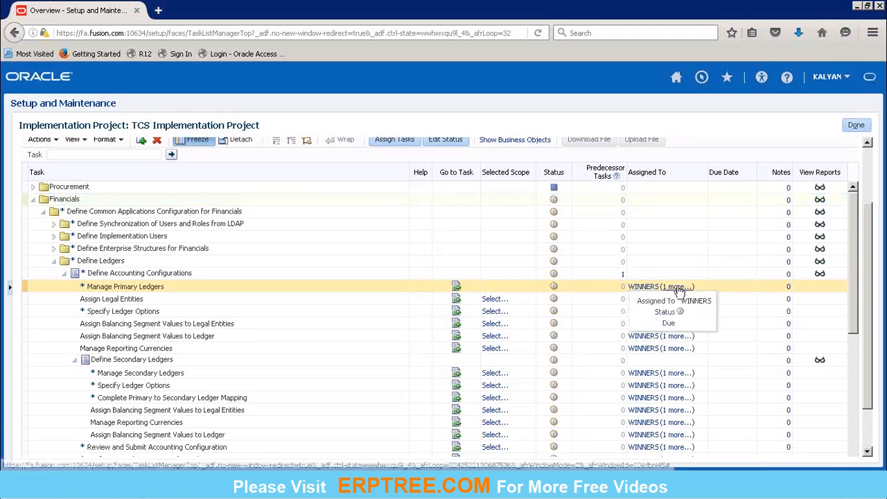
{"action": "left_click", "coordinate": [680, 289]}
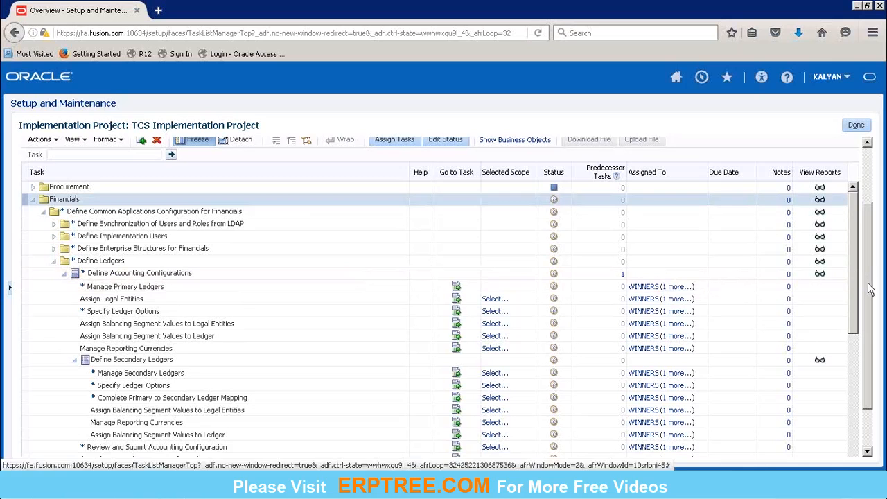
{"action": "scroll", "coordinate": [866, 307], "scroll_direction": "down", "scroll_amount": 1}
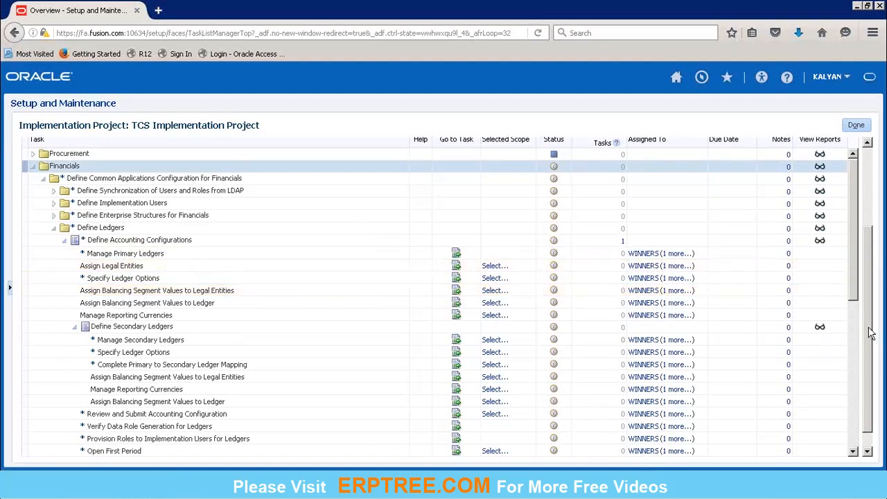
Step: Finish viewing the TCS Implementation Project, return to the Setup and Maintenance overview and show the Tasks pane again
{"action": "left_click_drag", "start_coordinate": [868, 303], "coordinate": [875, 191]}
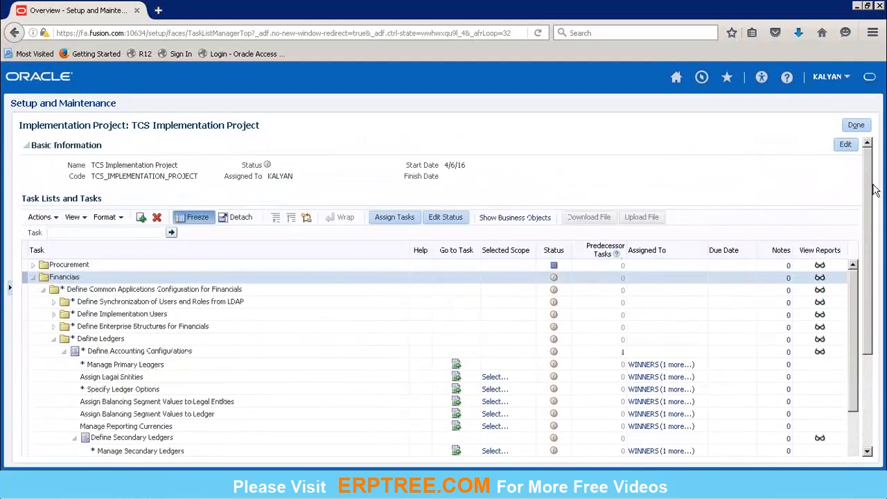
{"action": "left_click", "coordinate": [858, 125]}
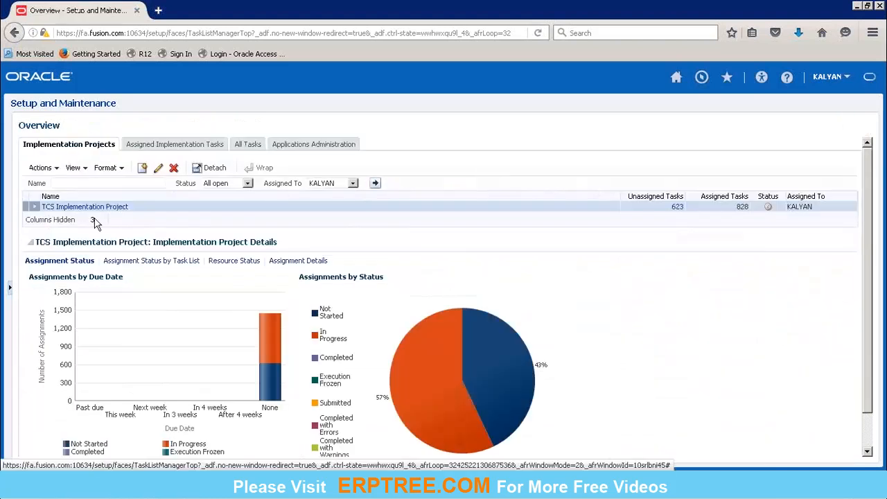
{"action": "left_click", "coordinate": [9, 287]}
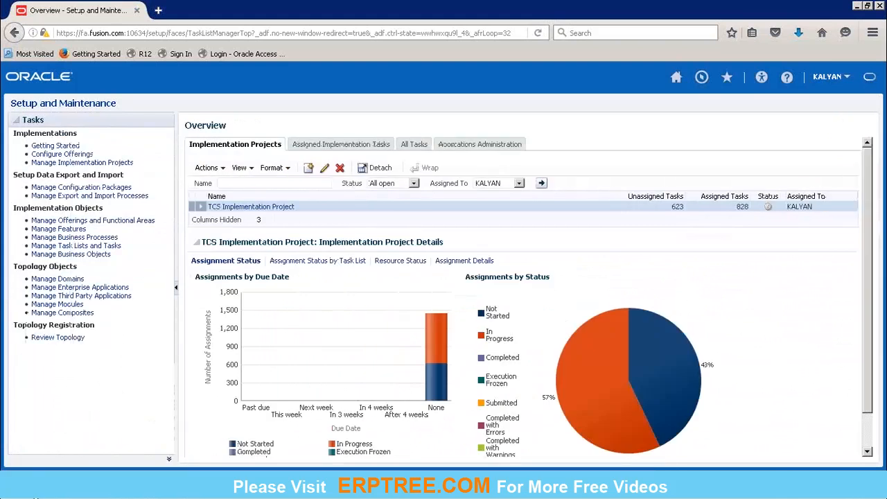
Step: Switch to a new Notepad document and write the note "Create Period Type"
{"action": "key", "text": "super"}
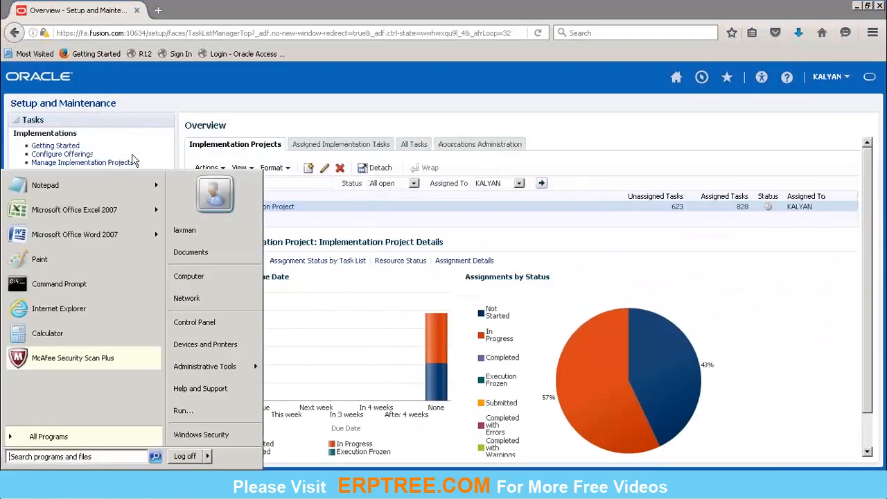
{"action": "mouse_move", "coordinate": [86, 186]}
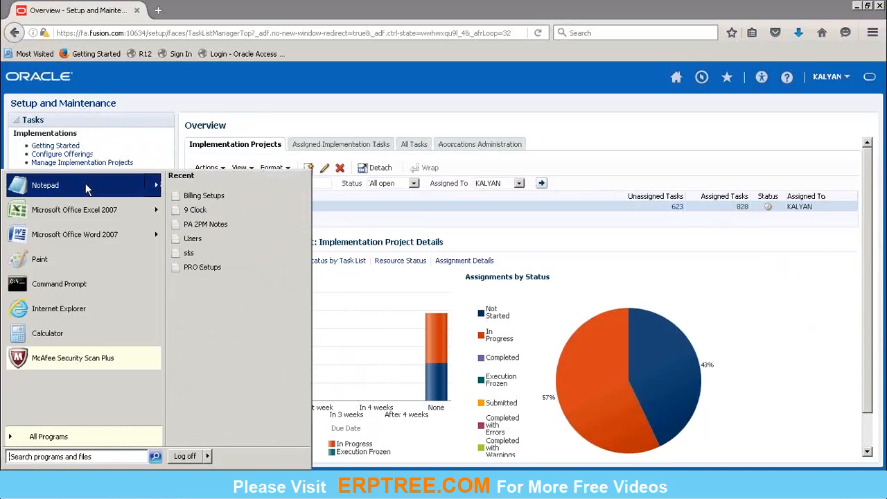
{"action": "left_click", "coordinate": [86, 186]}
{"action": "left_click_drag", "start_coordinate": [219, 109], "coordinate": [254, 120]}
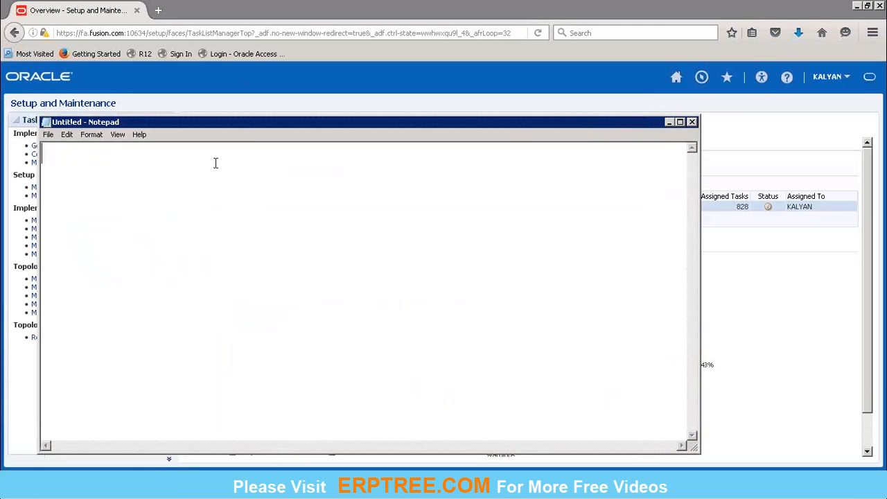
{"action": "type", "text": "CREA"}
{"action": "key", "text": "BackSpace"}
{"action": "key", "text": "BackSpace"}
{"action": "key", "text": "BackSpace"}
{"action": "key", "text": "BackSpace"}
{"action": "type", "text": "Create Period "}
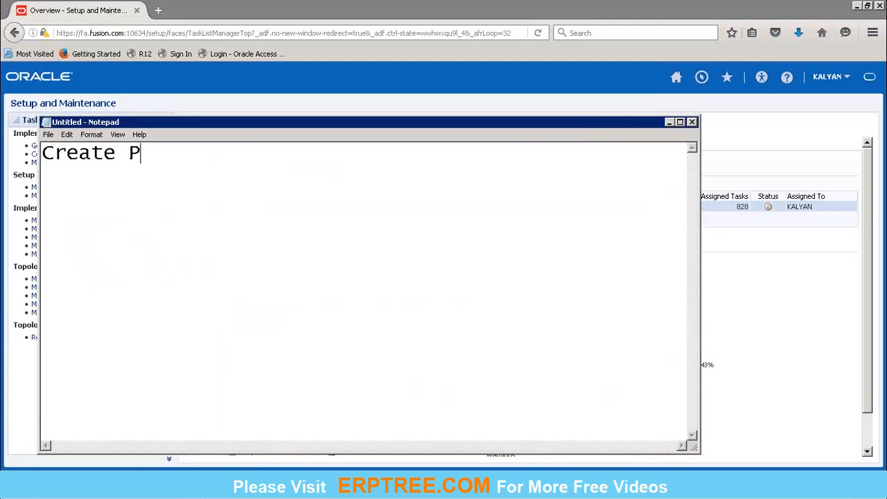
{"action": "type", "text": "Type"}
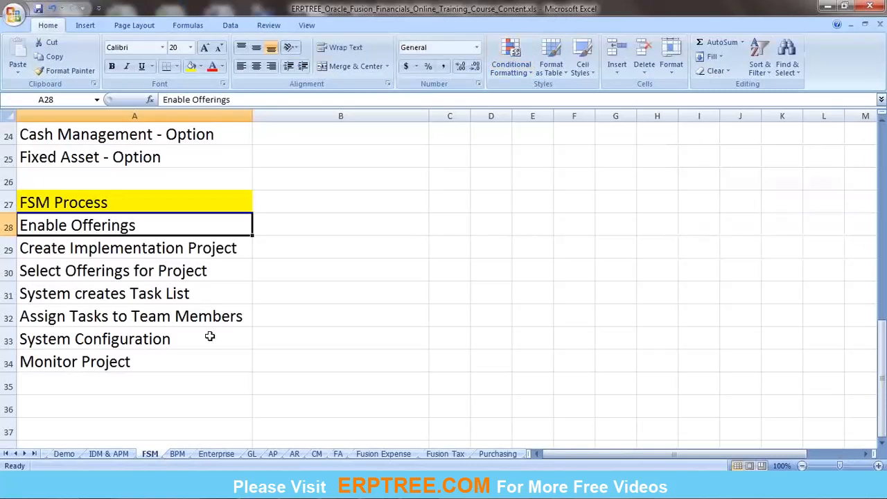
Step: In the Excel course workbook's FSM sheet, enter "Create Period Type" in A39 and "Create Accounting Calendar" in A40
{"action": "right_click", "coordinate": [881, 445]}
{"action": "left_click", "coordinate": [881, 444]}
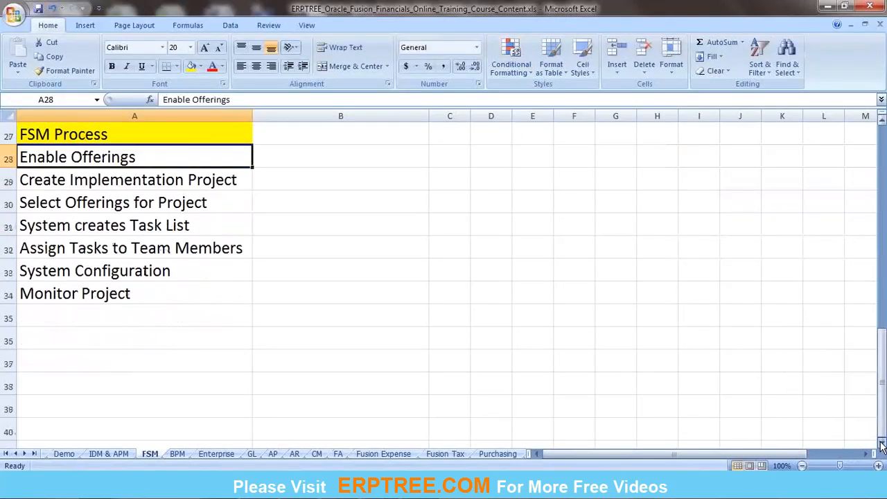
{"action": "left_click", "coordinate": [120, 284]}
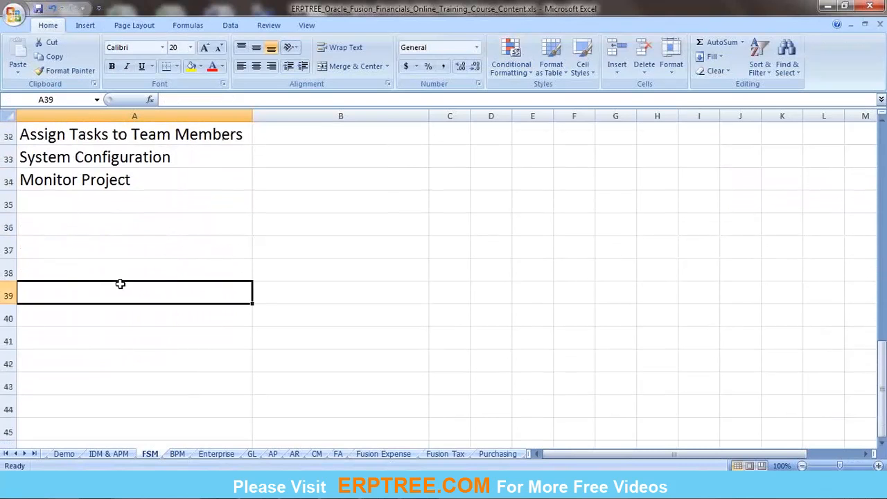
{"action": "type", "text": "C"}
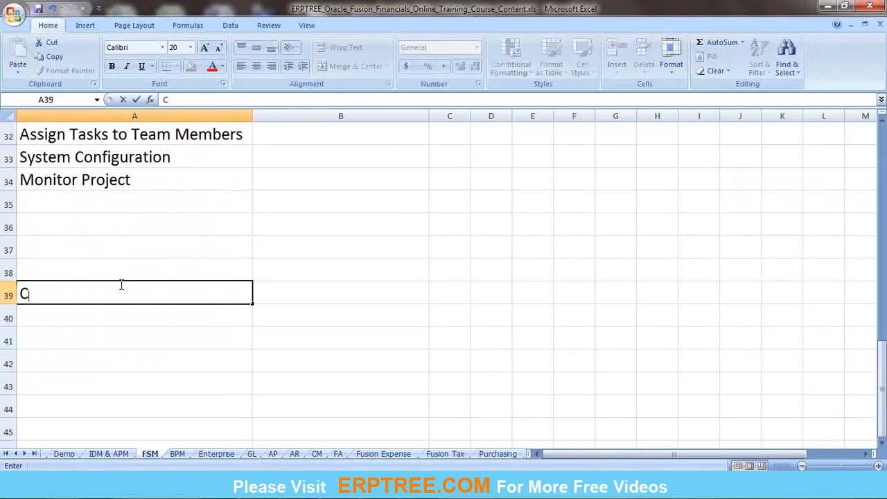
{"action": "type", "text": "reate P"}
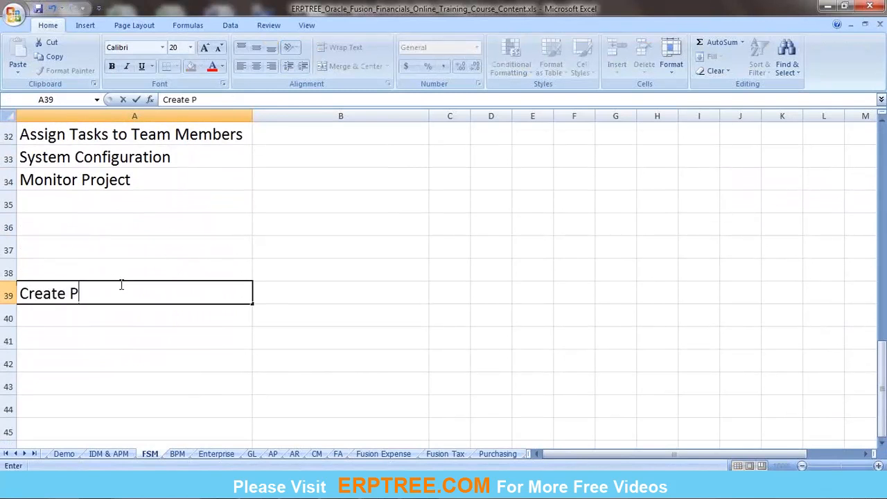
{"action": "type", "text": "eriod Type"}
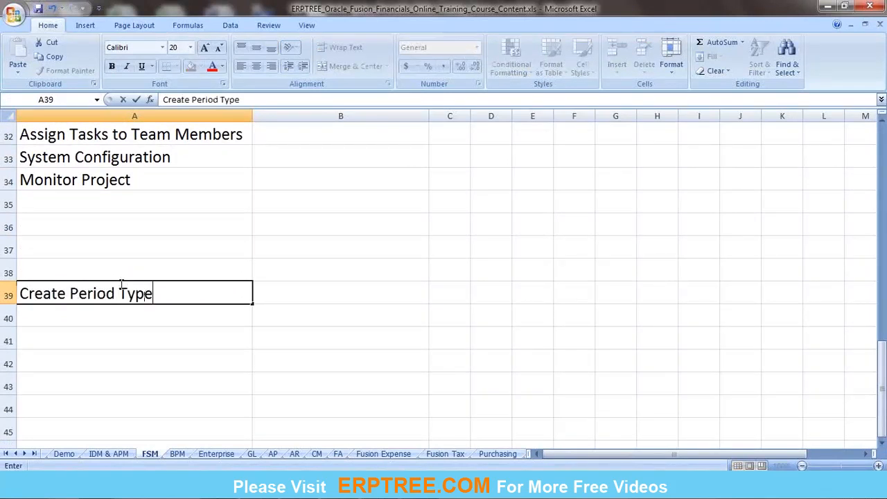
{"action": "left_click", "coordinate": [136, 314]}
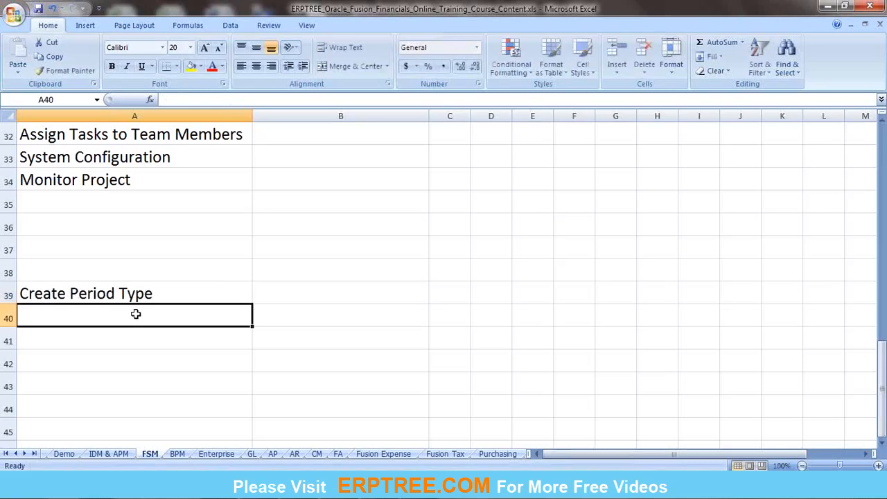
{"action": "type", "text": "Create A"}
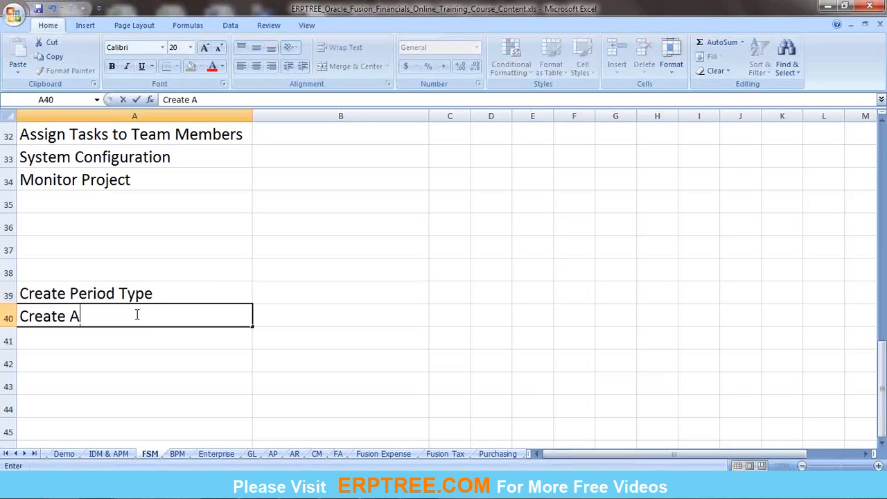
{"action": "type", "text": "ccounting"}
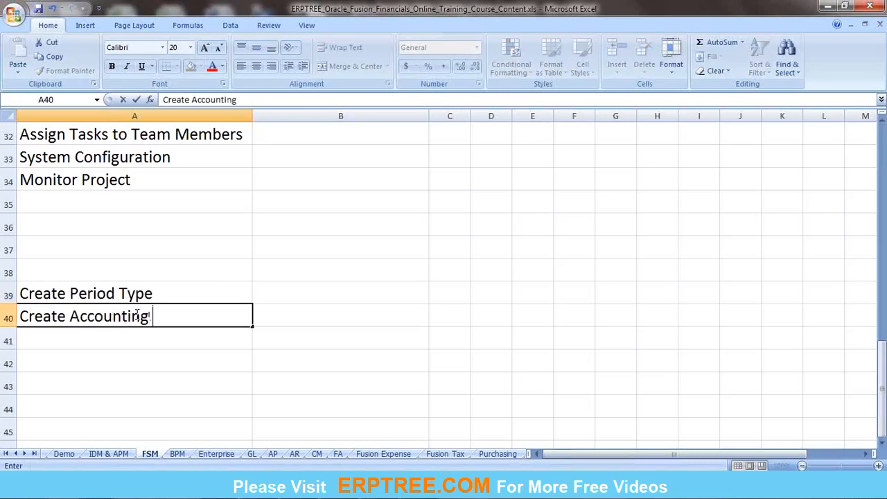
{"action": "type", "text": " Calendar"}
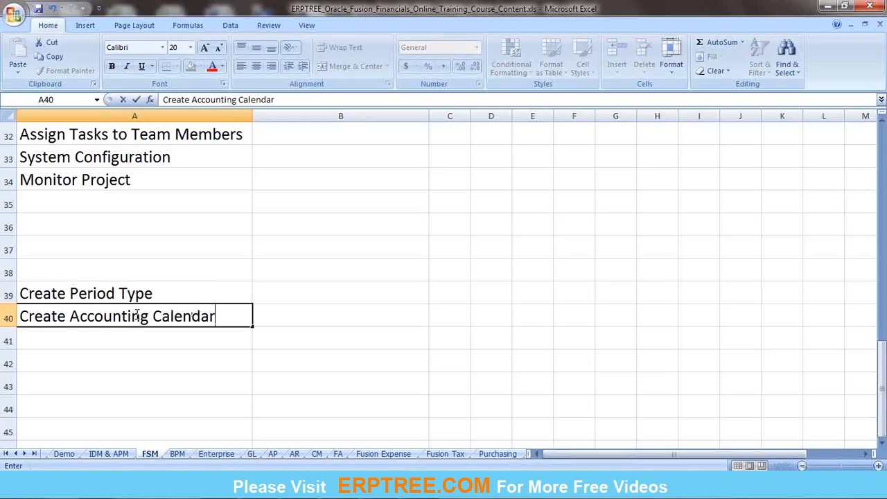
Step: Add the column headings "EBS" in A38 and "Fusion" in B38 above the setup steps
{"action": "left_click", "coordinate": [114, 272]}
{"action": "type", "text": "E"}
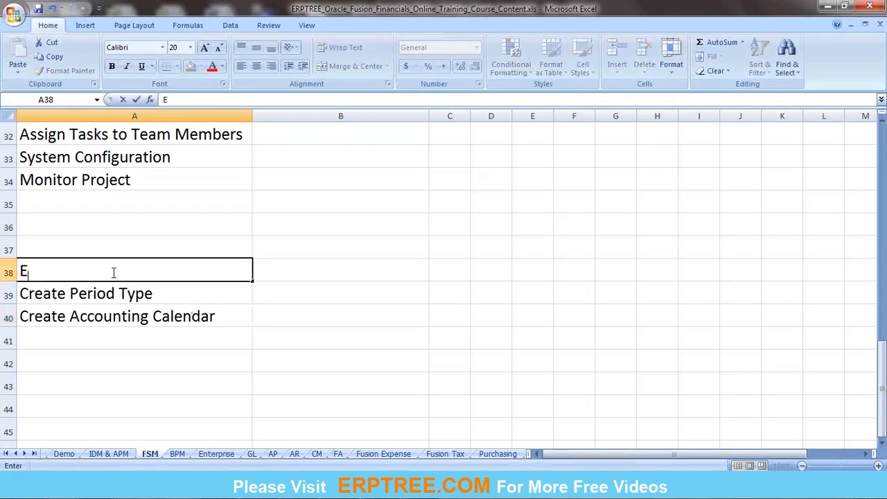
{"action": "type", "text": "BS"}
{"action": "left_click", "coordinate": [294, 269]}
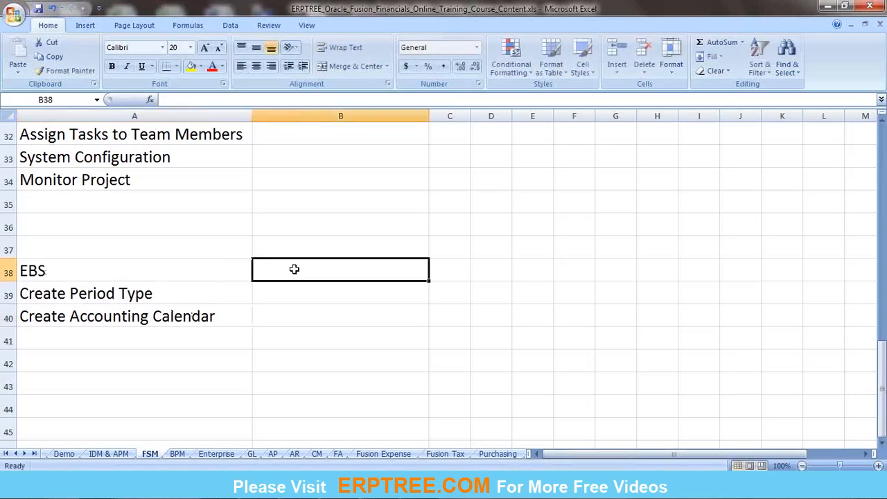
{"action": "type", "text": "fFusion"}
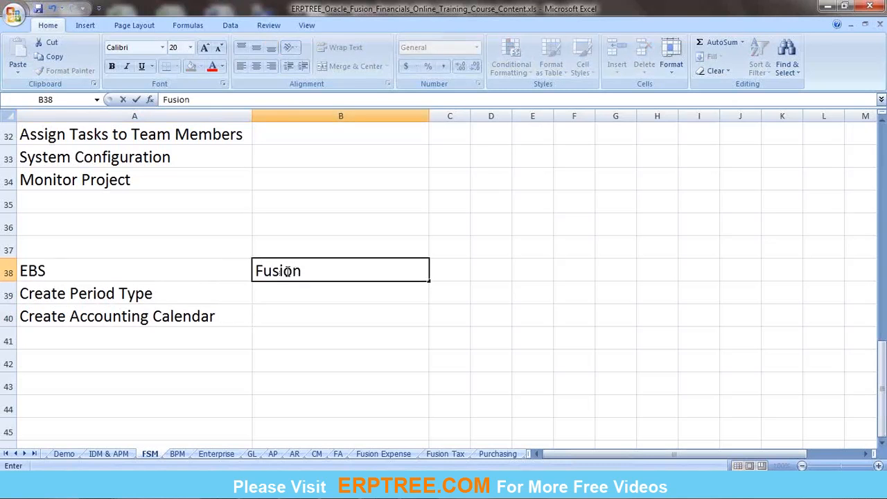
Step: Fill the heading cells EBS and Fusion with yellow
{"action": "left_click", "coordinate": [127, 269]}
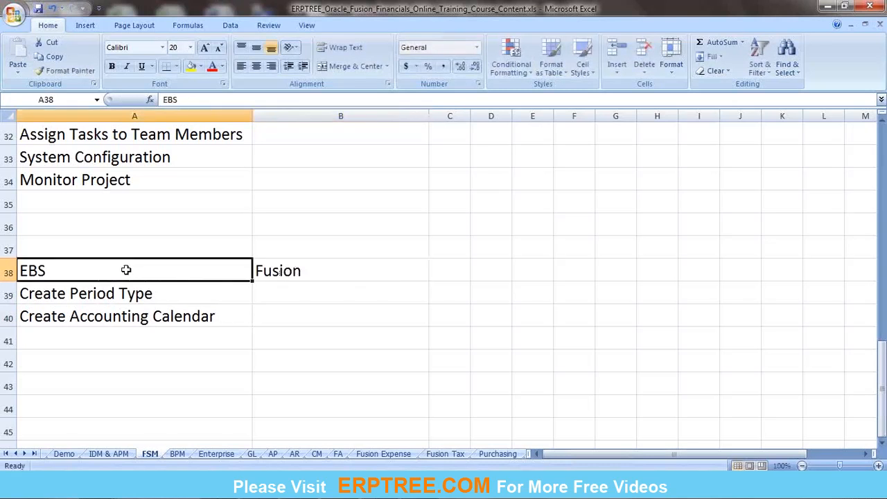
{"action": "left_click", "coordinate": [194, 72]}
{"action": "left_click", "coordinate": [299, 272]}
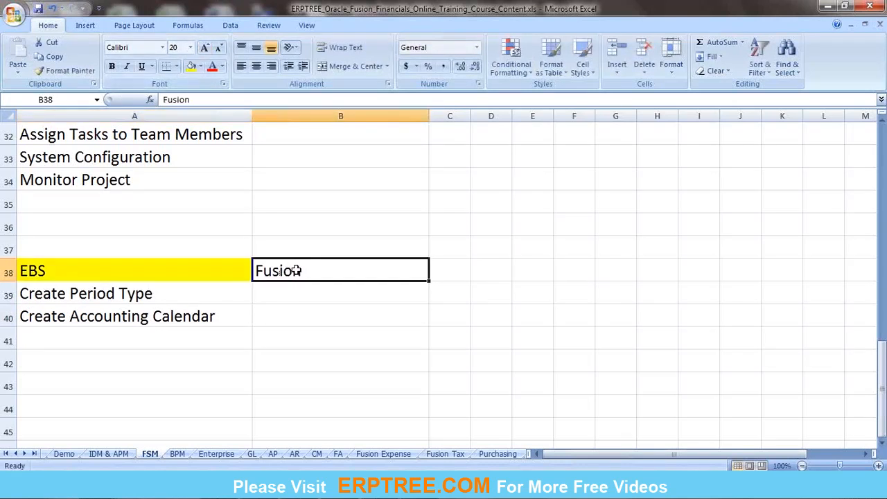
{"action": "left_click", "coordinate": [193, 72]}
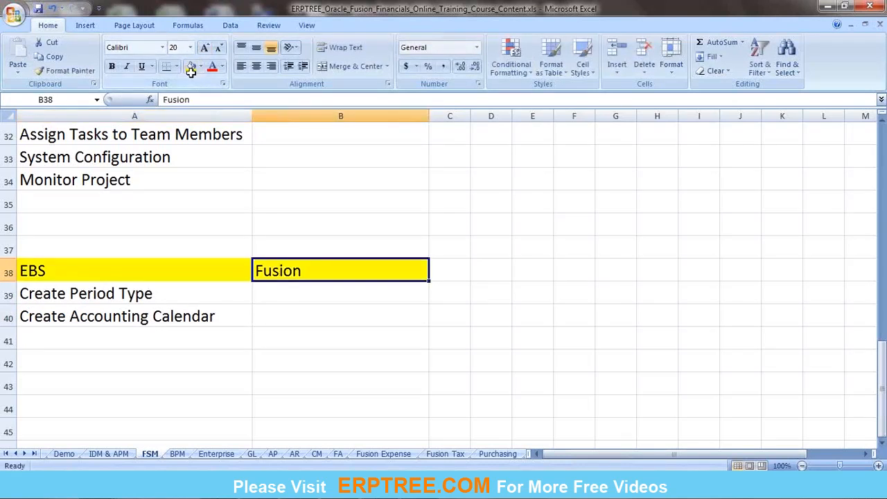
Step: In the Fusion column, enter "Not Required" for Create Period Type and "Automation" for Create Accounting Calendar
{"action": "left_click", "coordinate": [283, 287]}
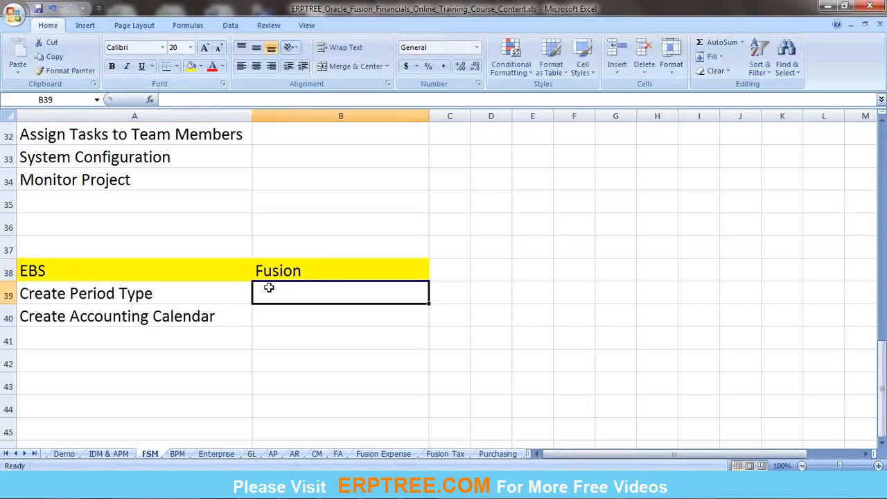
{"action": "type", "text": "nO"}
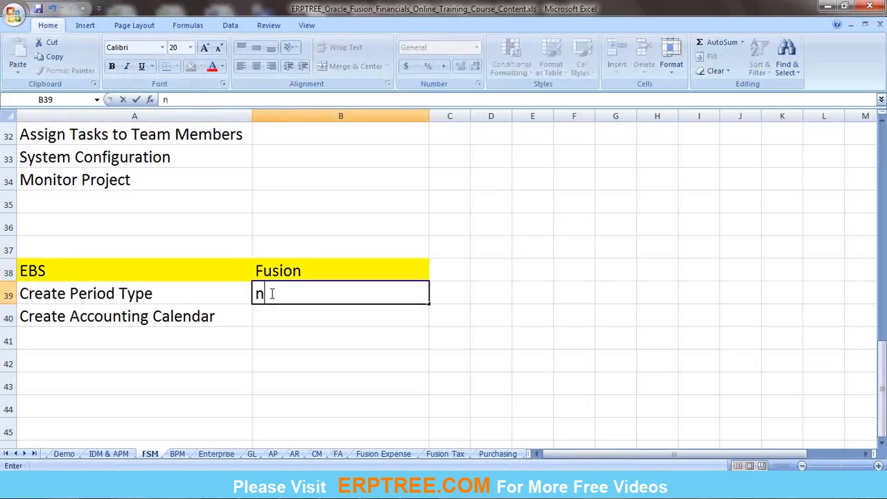
{"action": "key", "text": "BackSpace"}
{"action": "key", "text": "BackSpace"}
{"action": "type", "text": "Not Required"}
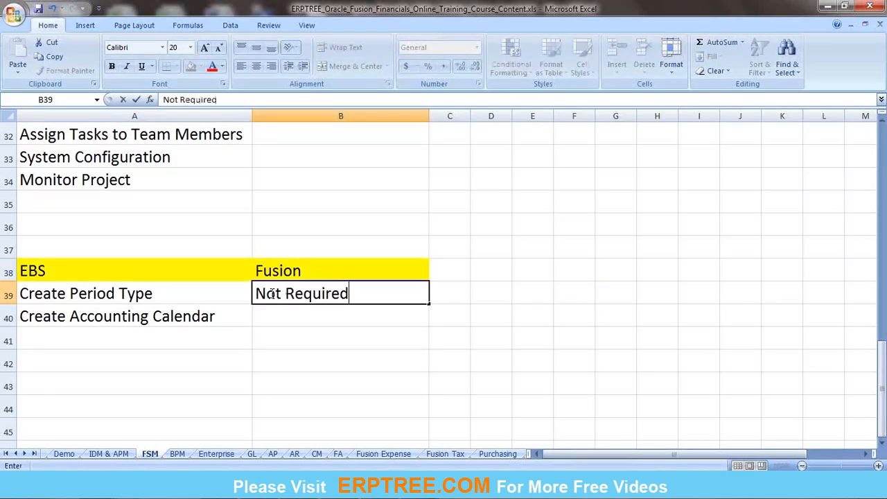
{"action": "left_click", "coordinate": [139, 316]}
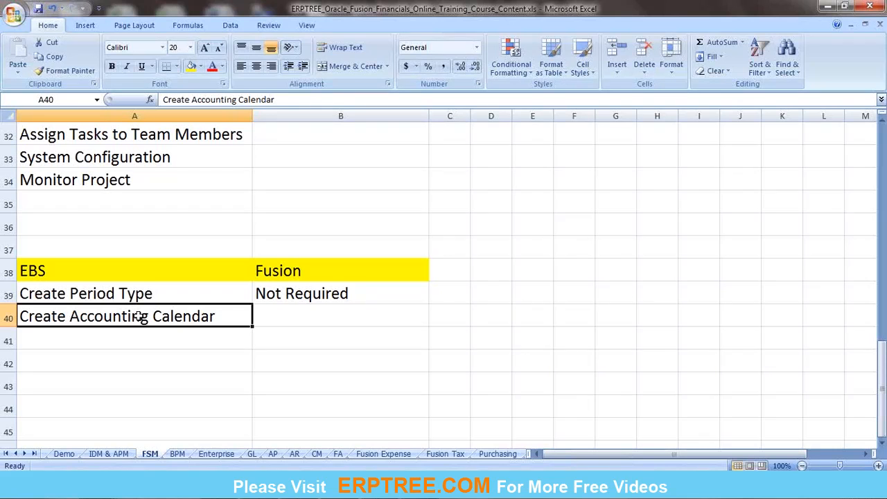
{"action": "left_click", "coordinate": [294, 315]}
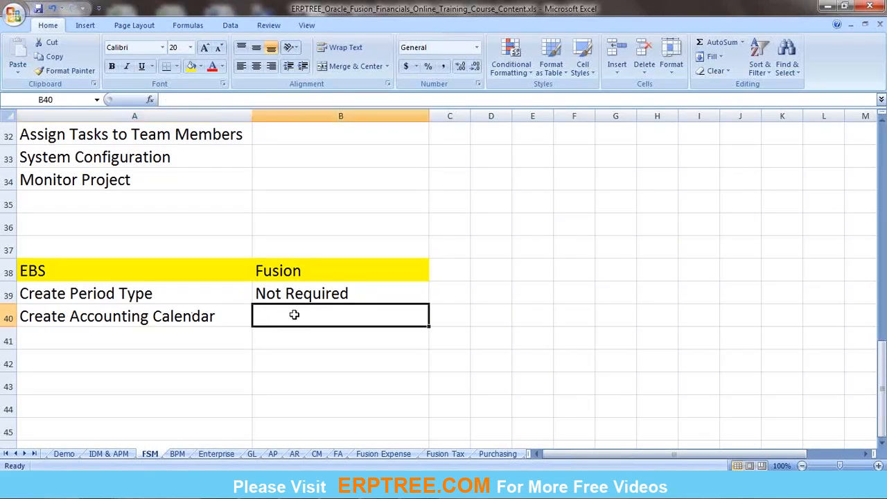
{"action": "type", "text": "Au"}
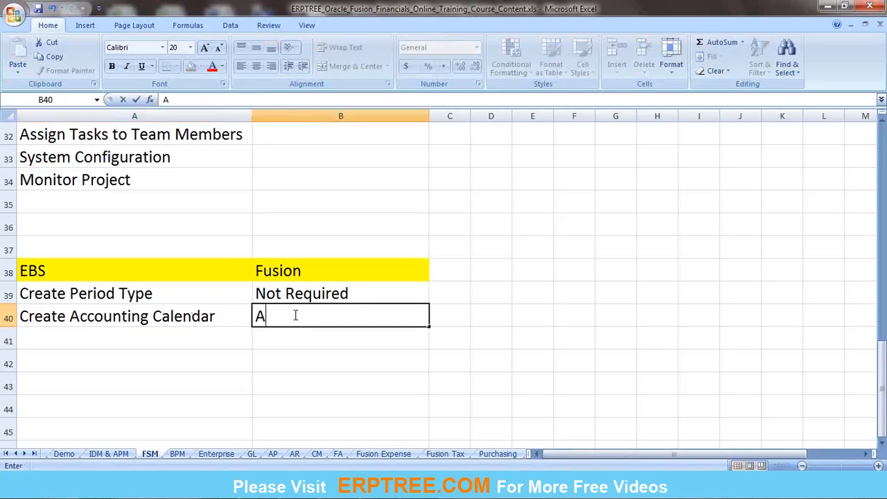
{"action": "type", "text": "tomation"}
{"action": "key", "text": "ctrl+Return"}
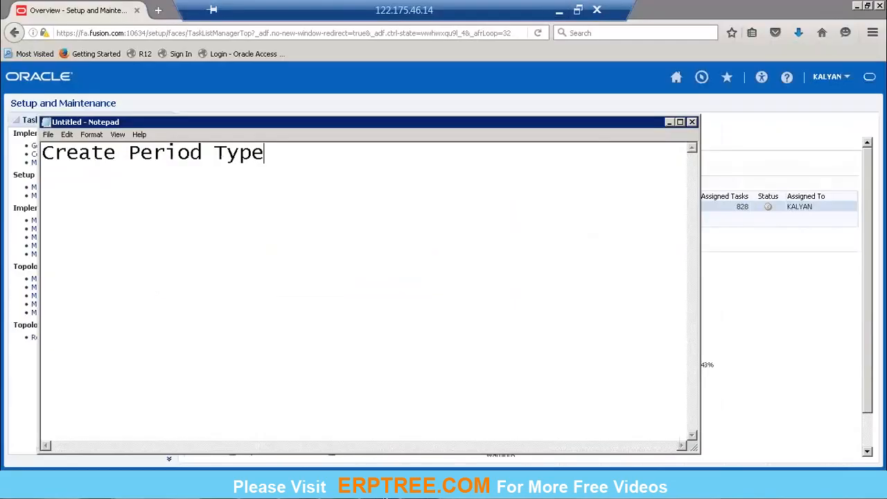
Step: Switch back to the remote session and close the untitled Notepad note without saving it
{"action": "left_click", "coordinate": [692, 124]}
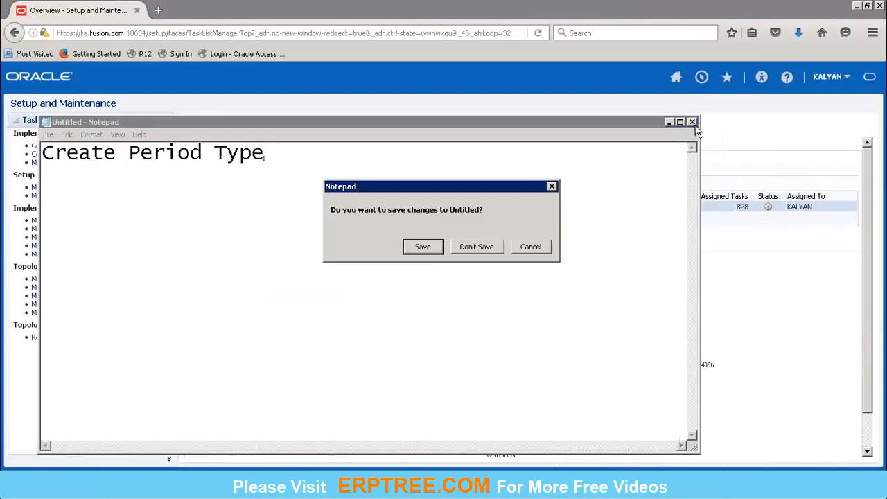
{"action": "left_click", "coordinate": [484, 249]}
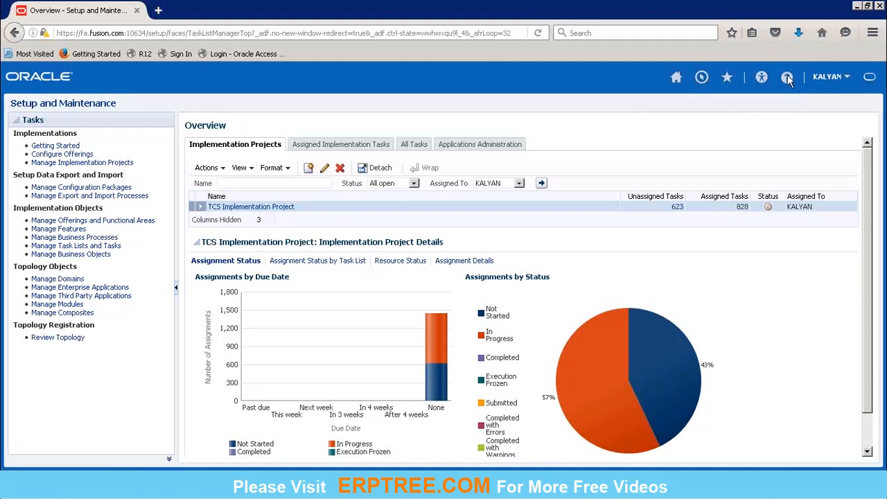
Step: Reopen Setup and Maintenance from the user's settings and actions, and view its implementation projects
{"action": "left_click", "coordinate": [825, 79]}
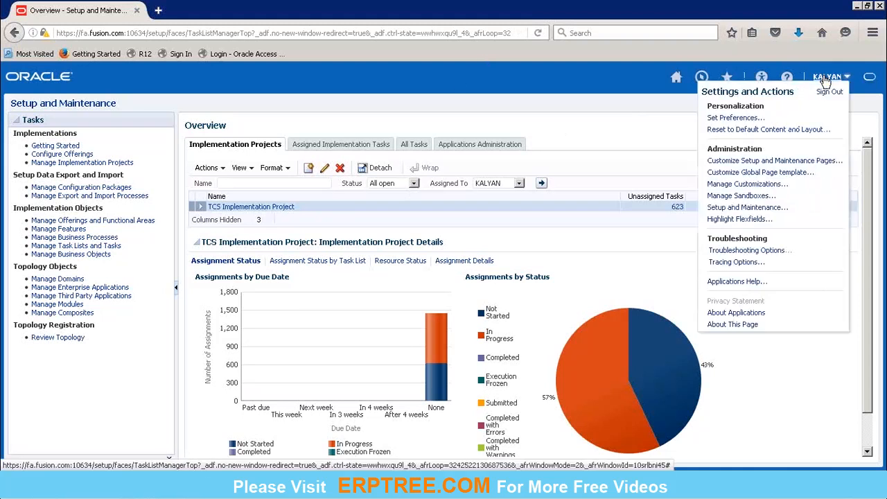
{"action": "left_click", "coordinate": [742, 207]}
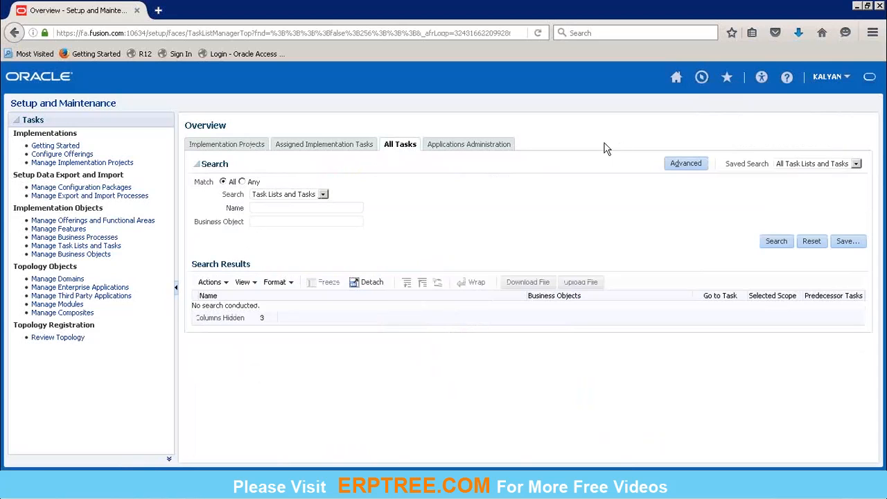
{"action": "left_click", "coordinate": [225, 146]}
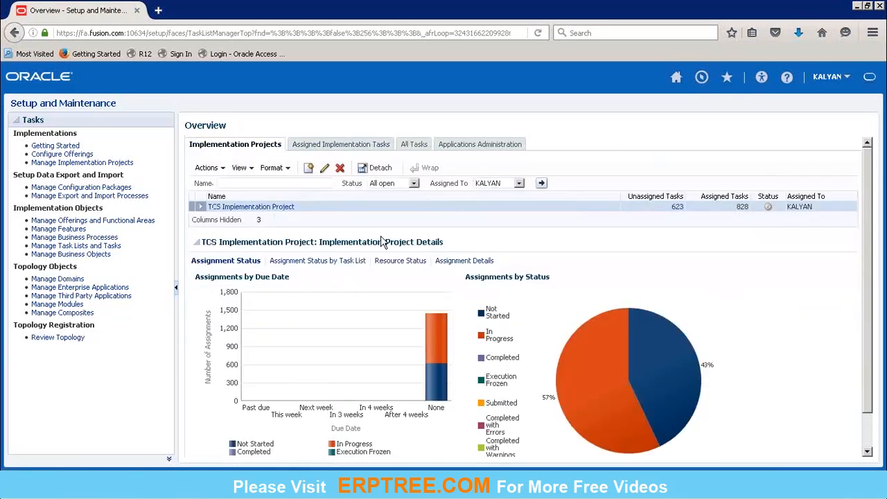
Step: Review the TCS Implementation Project's Assignments by Due Date and Assignments by Status charts, checking the Not Started and In Progress slices
{"action": "scroll", "coordinate": [871, 242], "scroll_direction": "down", "scroll_amount": 1}
{"action": "scroll", "coordinate": [874, 276], "scroll_direction": "down", "scroll_amount": 2}
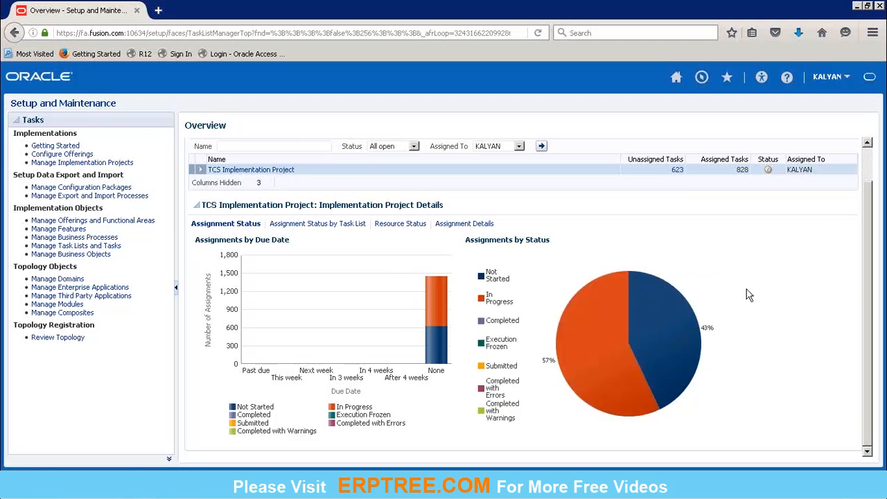
{"action": "mouse_move", "coordinate": [714, 333]}
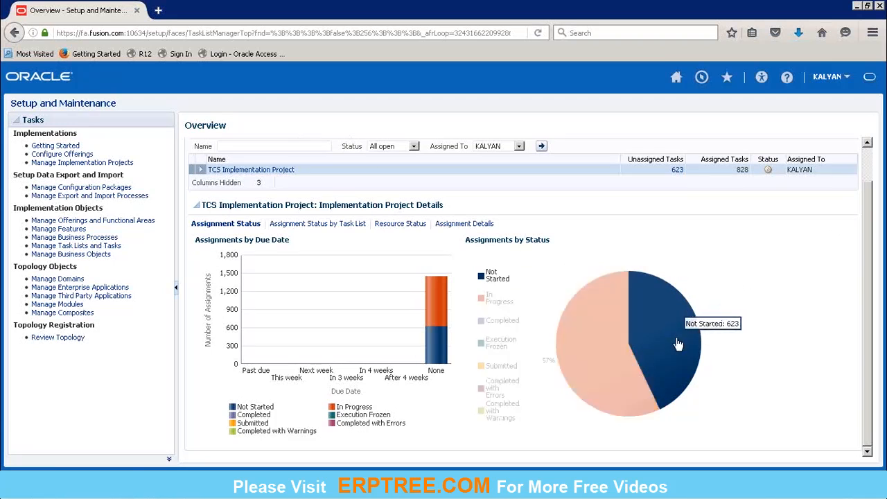
{"action": "mouse_move", "coordinate": [549, 367]}
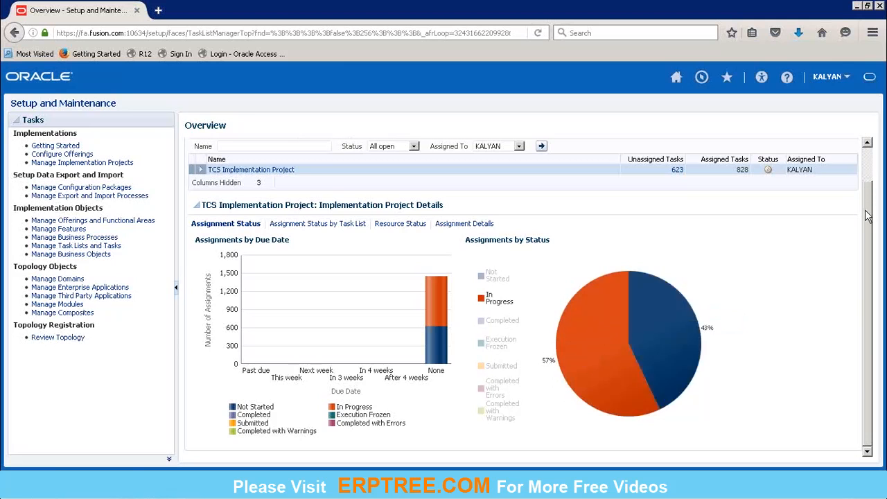
{"action": "left_click_drag", "start_coordinate": [869, 189], "coordinate": [869, 151]}
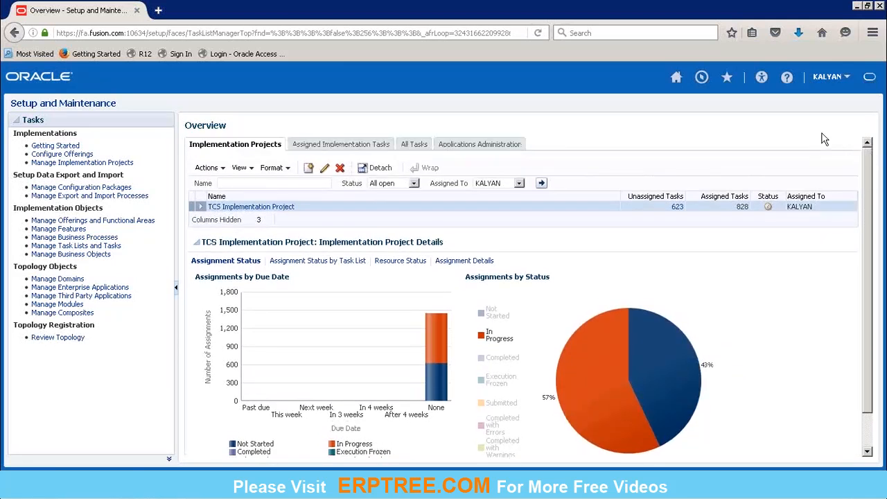
Step: Reopen Setup and Maintenance, open the TCS Implementation Project from the implementation projects, and collapse its Financials task list
{"action": "left_click", "coordinate": [828, 77]}
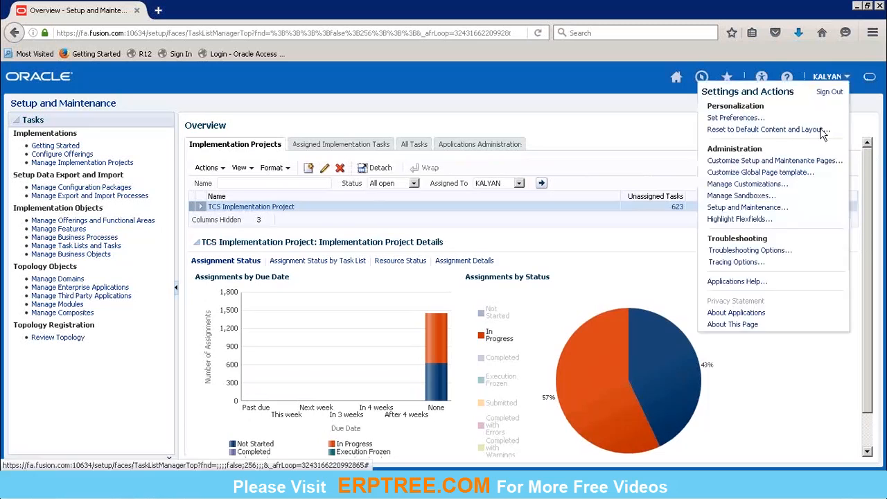
{"action": "left_click", "coordinate": [747, 208]}
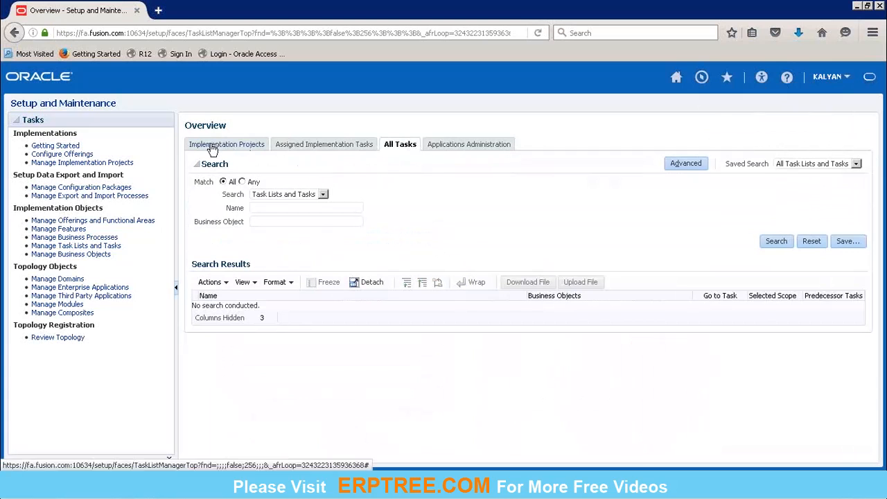
{"action": "left_click", "coordinate": [212, 147]}
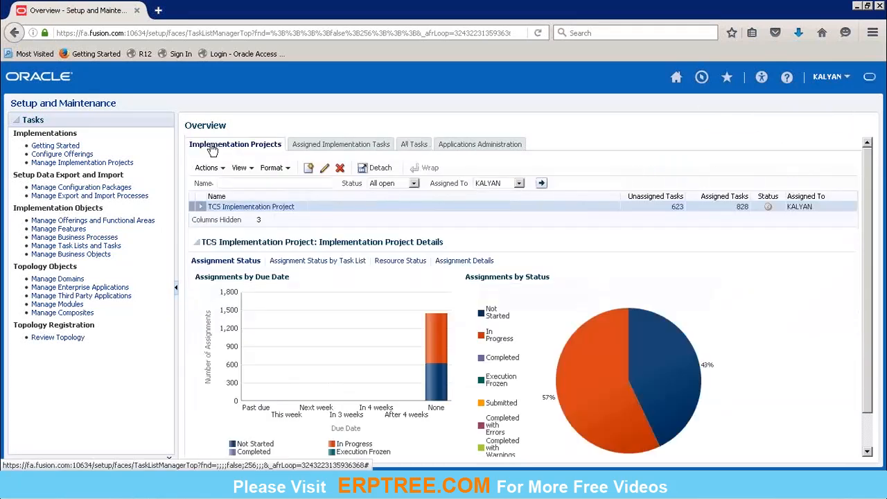
{"action": "left_click", "coordinate": [248, 208]}
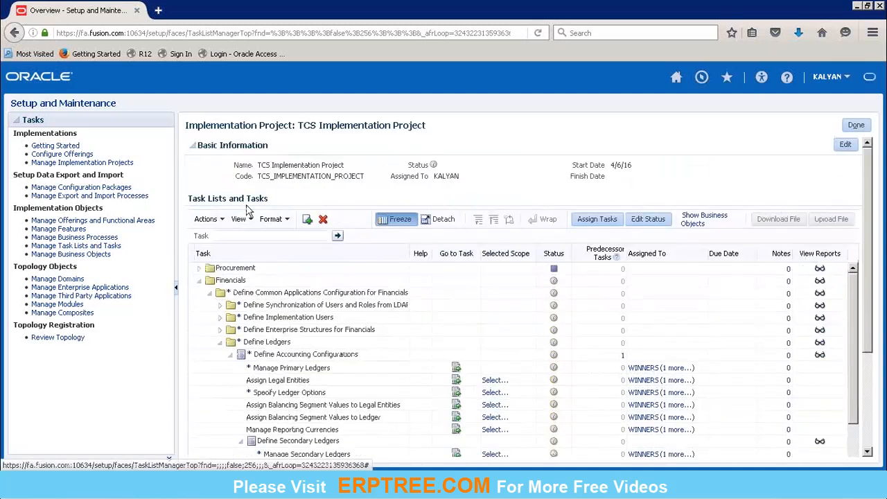
{"action": "left_click", "coordinate": [199, 281]}
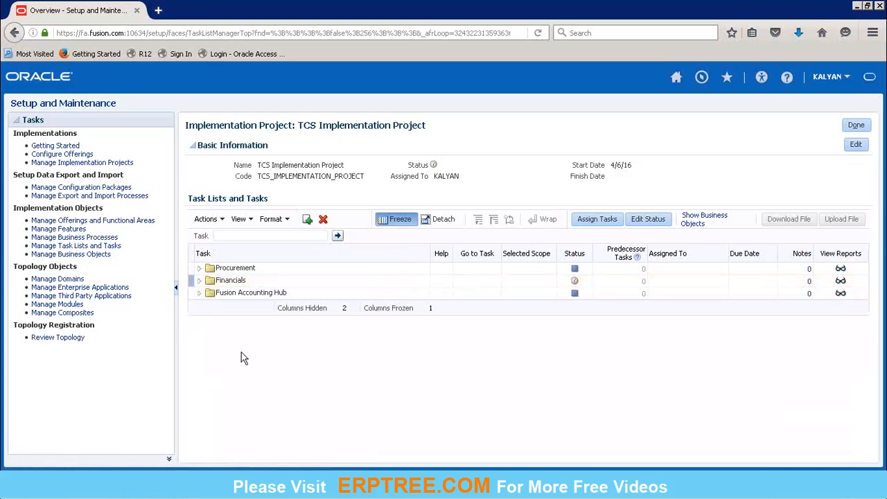
Step: Search the project's tasks for "%Accounting Calendar%", view the Financials match in the hierarchy, and show the parent path of Define Calendars
{"action": "left_click", "coordinate": [257, 235]}
{"action": "type", "text": "%%"}
{"action": "type", "text": "A"}
{"action": "type", "text": "ccounting"}
{"action": "type", "text": " Calendar%"}
{"action": "left_click", "coordinate": [336, 236]}
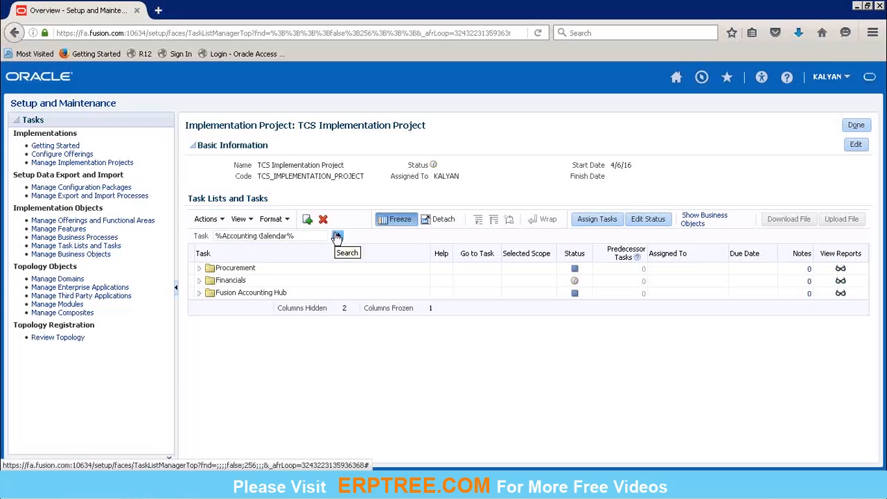
{"action": "left_click", "coordinate": [337, 237]}
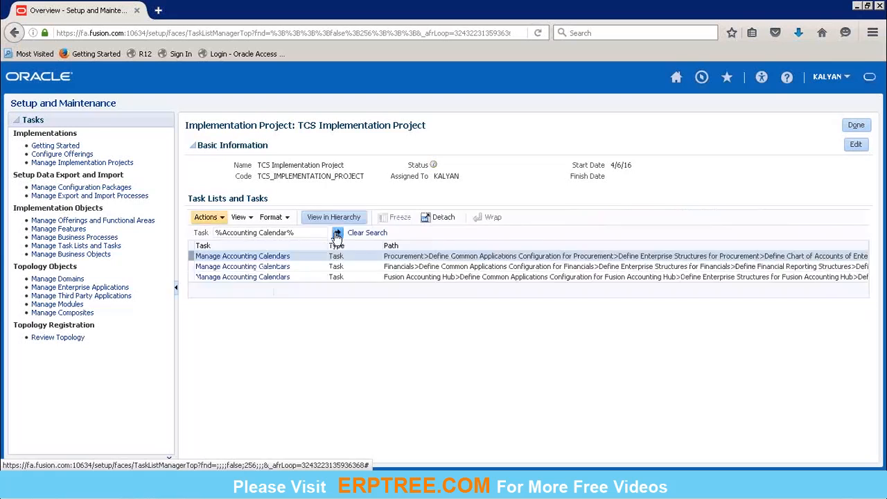
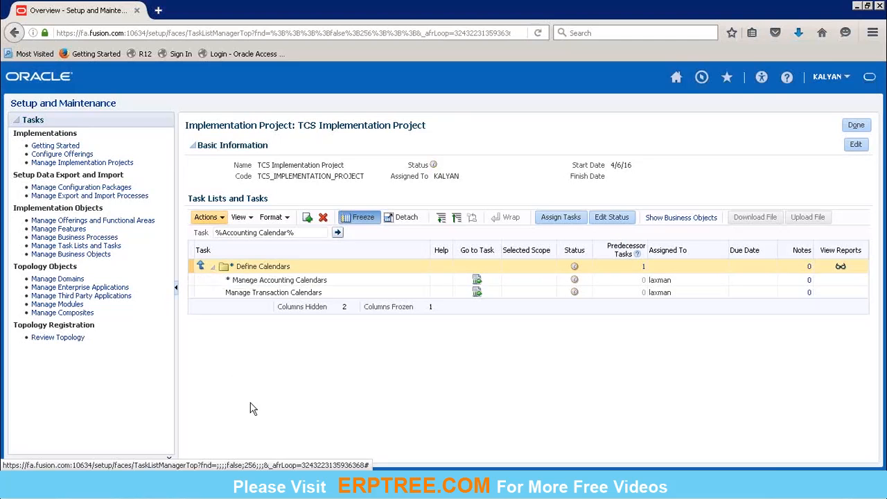
{"action": "left_click", "coordinate": [203, 267]}
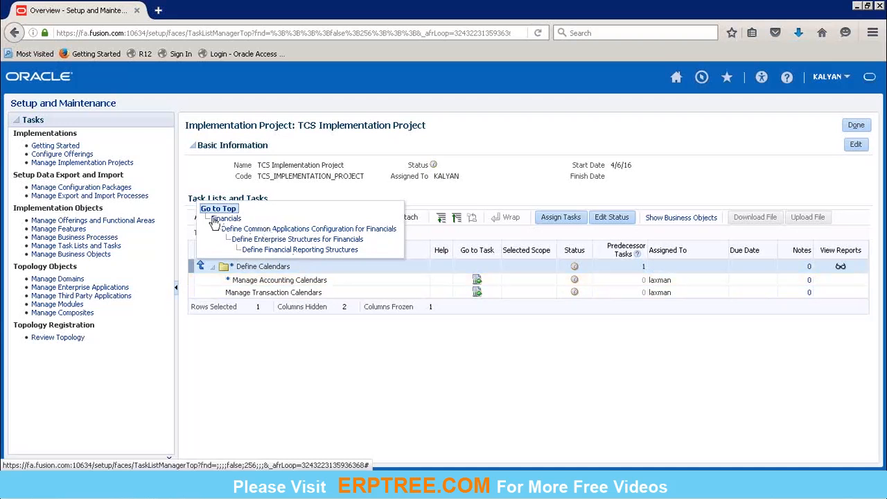
Step: Leave the search view, reopen the TCS Implementation Project, and collapse the Financials task list
{"action": "left_click", "coordinate": [857, 125]}
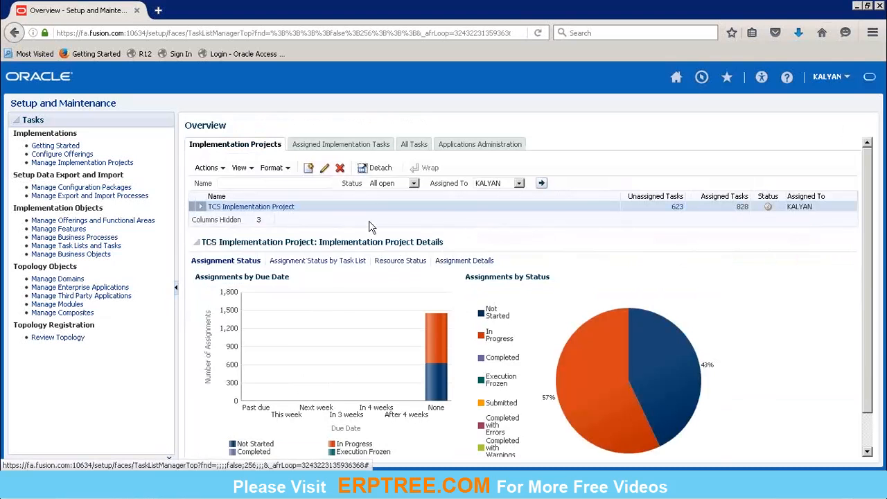
{"action": "left_click", "coordinate": [246, 207]}
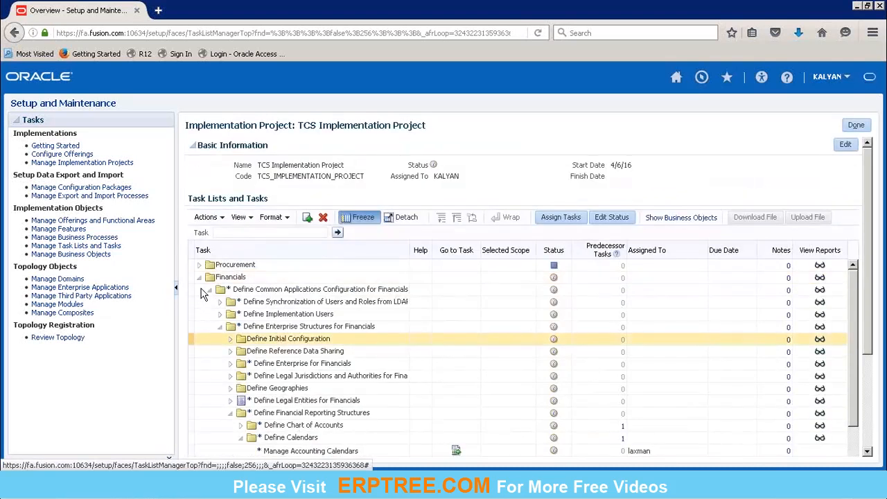
{"action": "left_click", "coordinate": [201, 290]}
{"action": "left_click", "coordinate": [199, 279]}
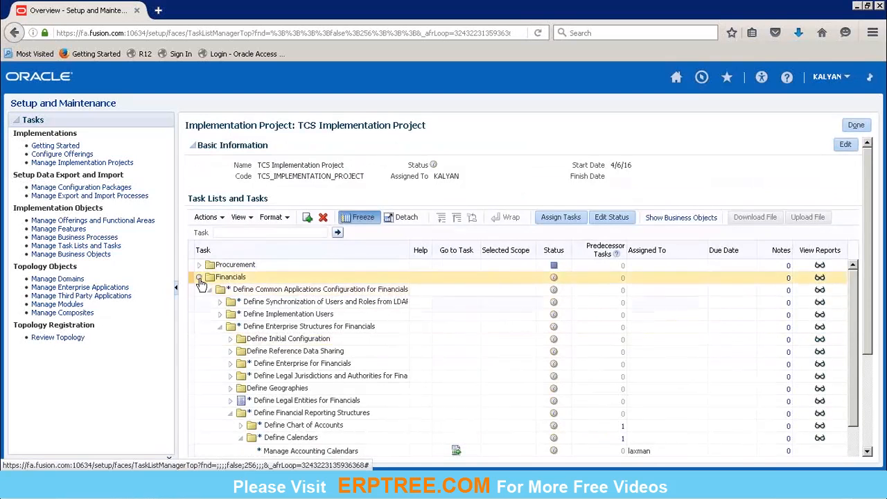
{"action": "left_click", "coordinate": [199, 280]}
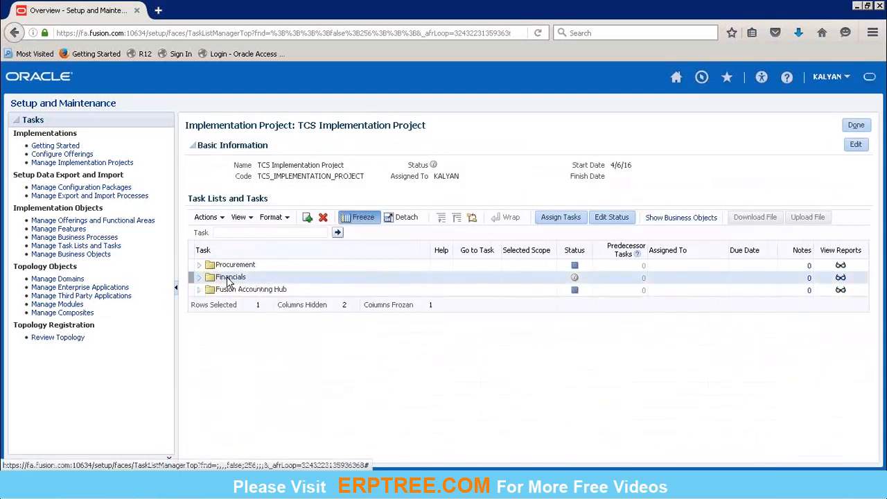
Step: Expand Financials and its common applications configuration down to Define Calendars, and go to the Manage Accounting Calendars task
{"action": "left_click", "coordinate": [200, 278]}
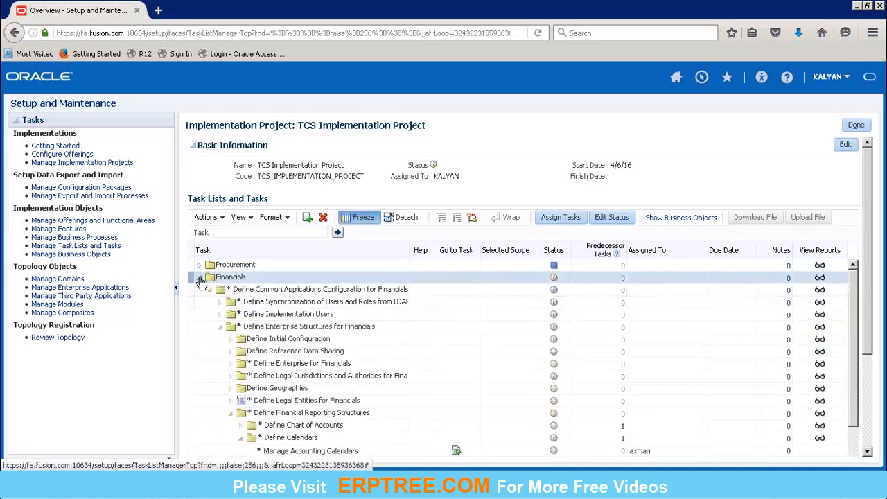
{"action": "left_click", "coordinate": [215, 291]}
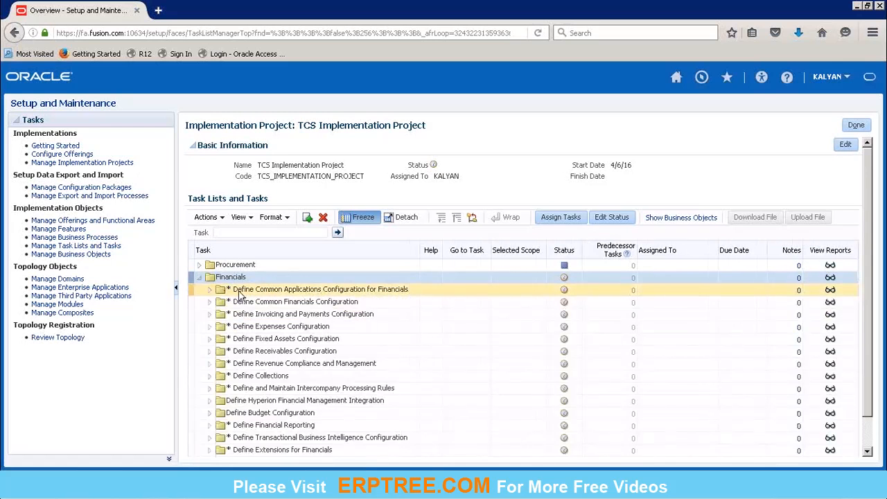
{"action": "left_click", "coordinate": [210, 290]}
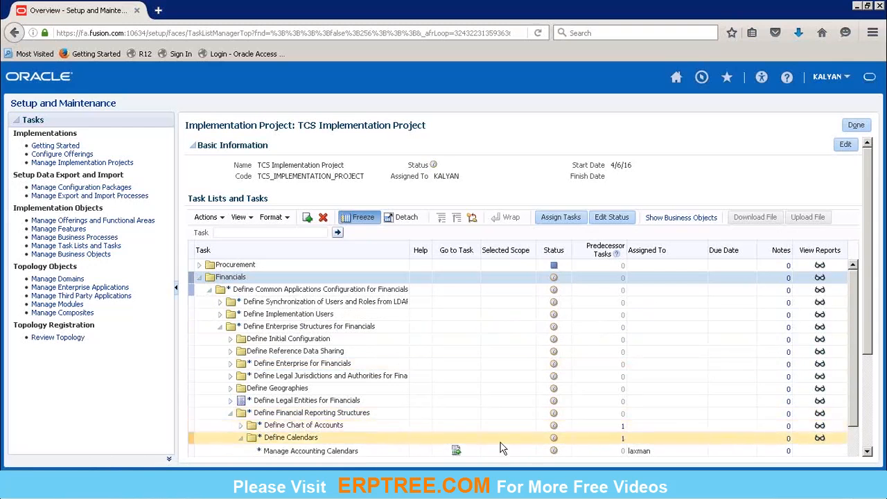
{"action": "left_click", "coordinate": [867, 454]}
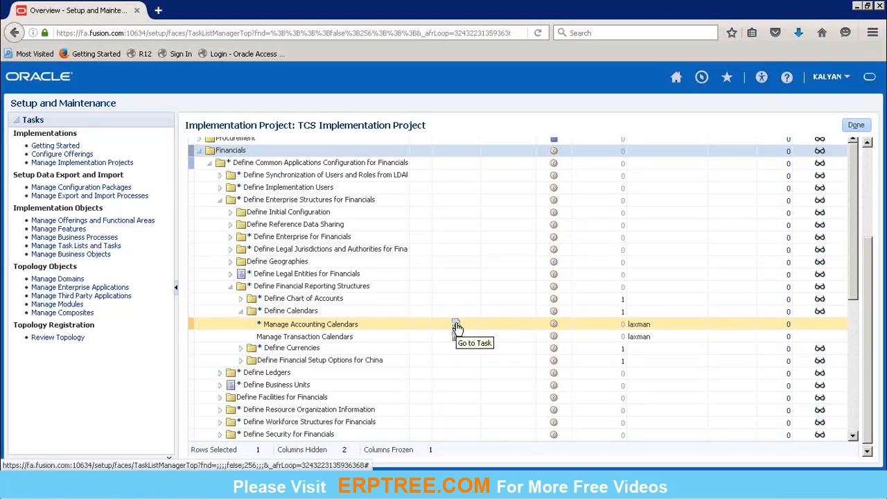
{"action": "left_click", "coordinate": [457, 326]}
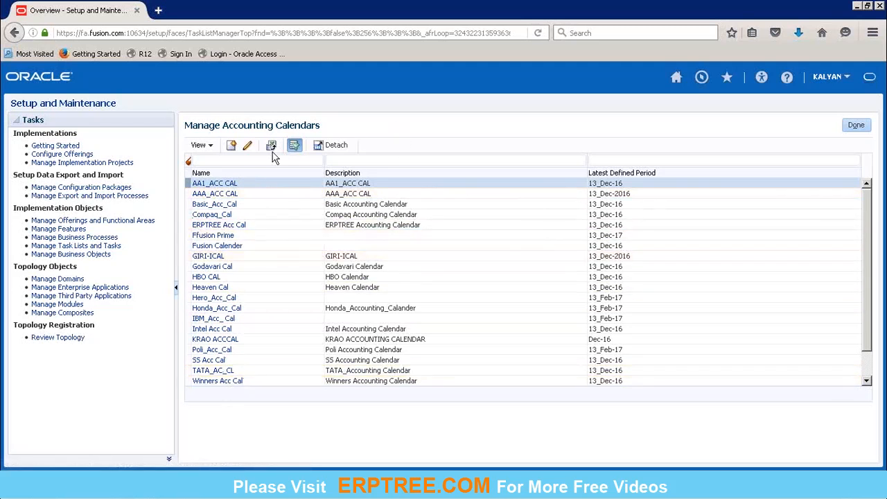
Step: Start a new accounting calendar named "TCS ACC CAL" with the description "TCS Accounting Calendar for USA"
{"action": "left_click", "coordinate": [231, 148]}
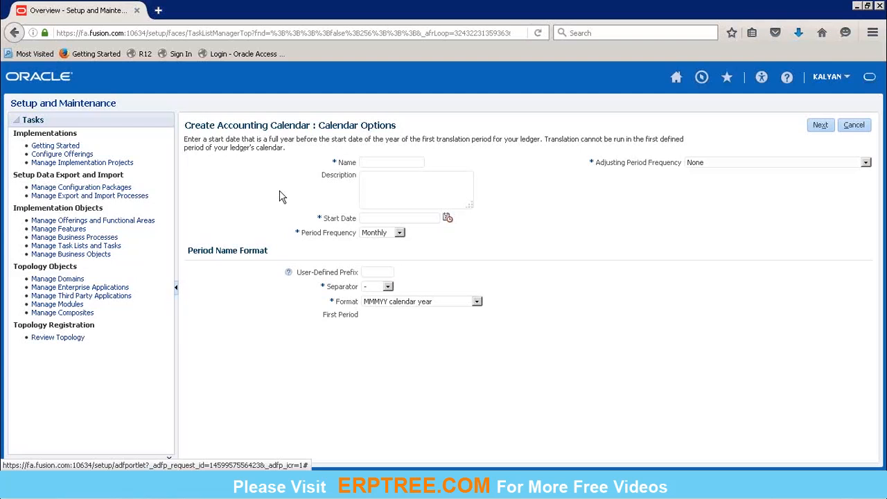
{"action": "left_click", "coordinate": [410, 162]}
{"action": "type", "text": "4CC CAL"}
{"action": "type", "text": "TCS A"}
{"action": "type", "text": "ccounting C"}
{"action": "type", "text": "alendar"}
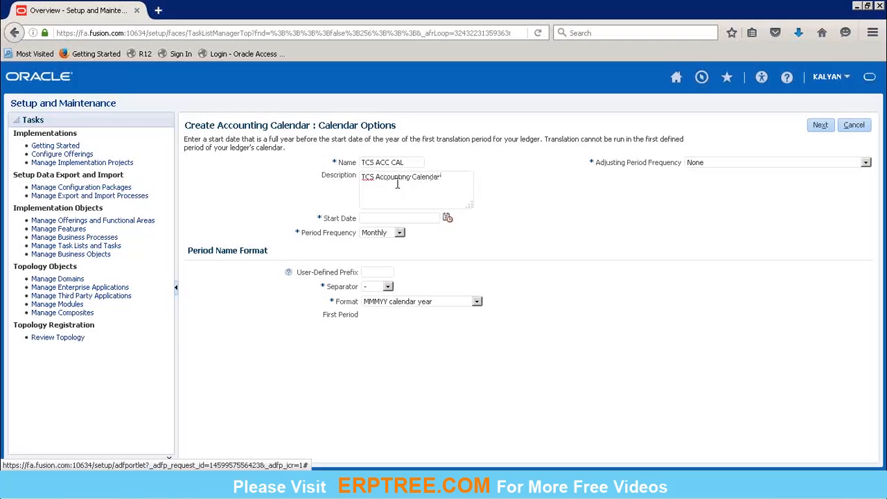
{"action": "type", "text": " for USA"}
Step: Set the calendar's start date to 1/1/2016 and its period frequency to Monthly
{"action": "left_click", "coordinate": [447, 219]}
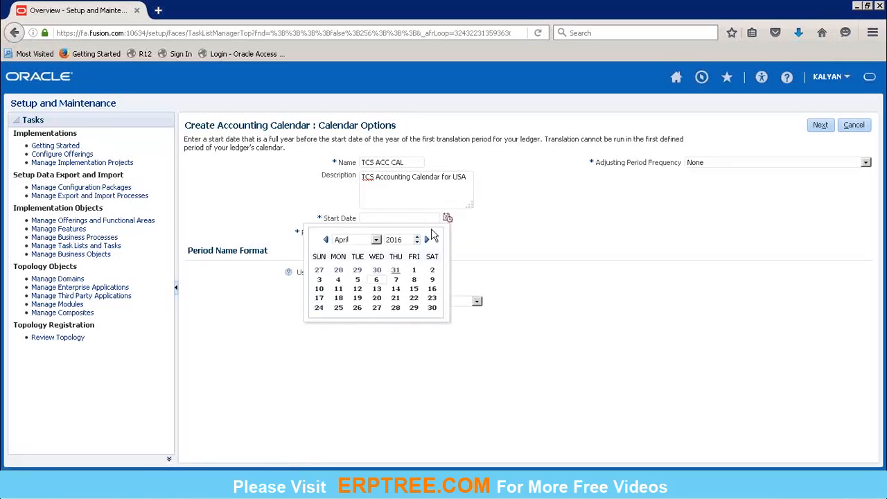
{"action": "left_click", "coordinate": [402, 218]}
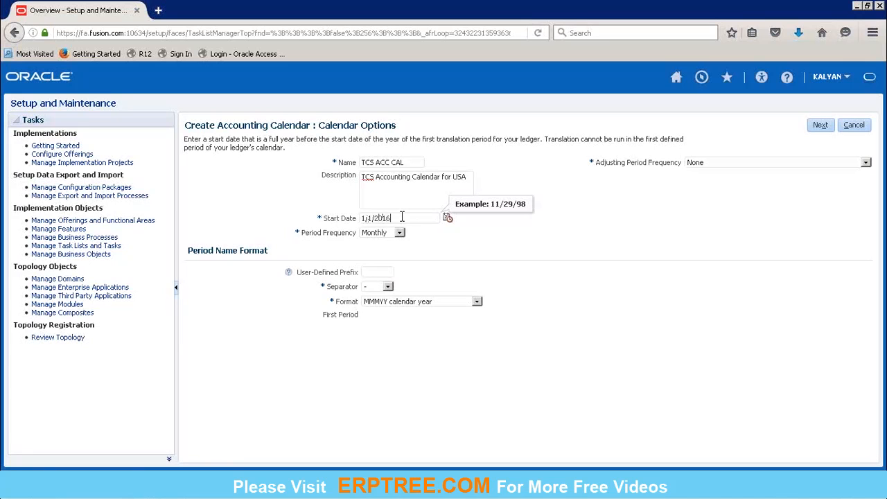
{"action": "left_click", "coordinate": [438, 246]}
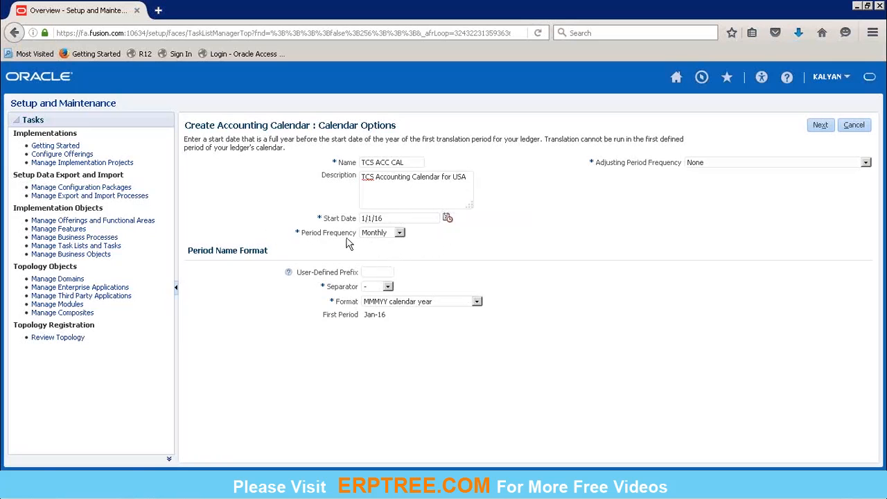
{"action": "left_click", "coordinate": [400, 234]}
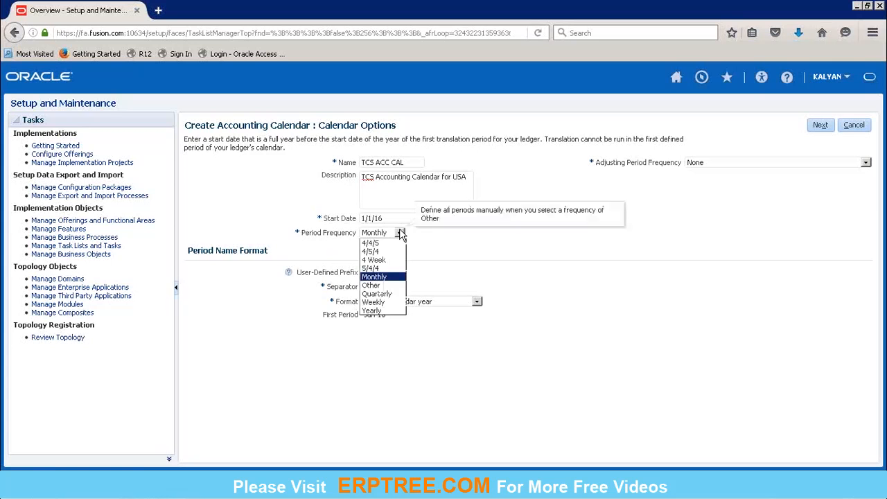
{"action": "left_click", "coordinate": [387, 278]}
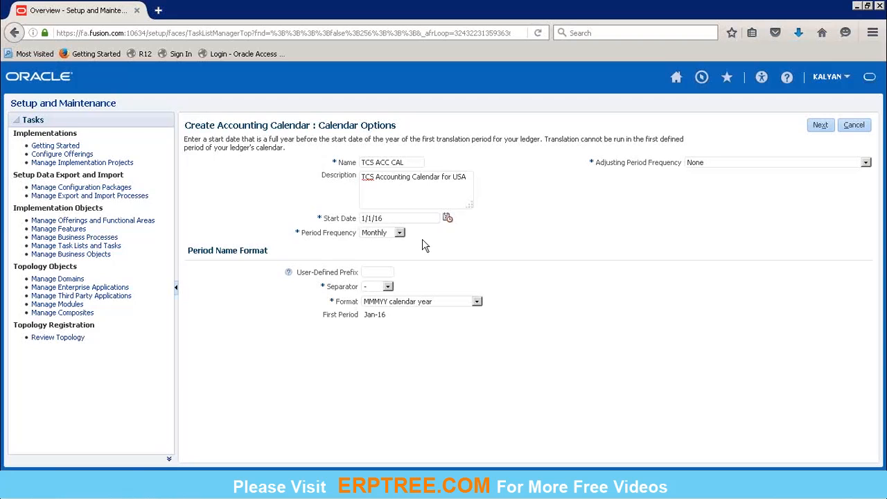
Step: Choose the hyphen as period name separator, try the MMMYYYY calendar year format, and switch the format to MMYY calendar year
{"action": "left_click", "coordinate": [389, 288]}
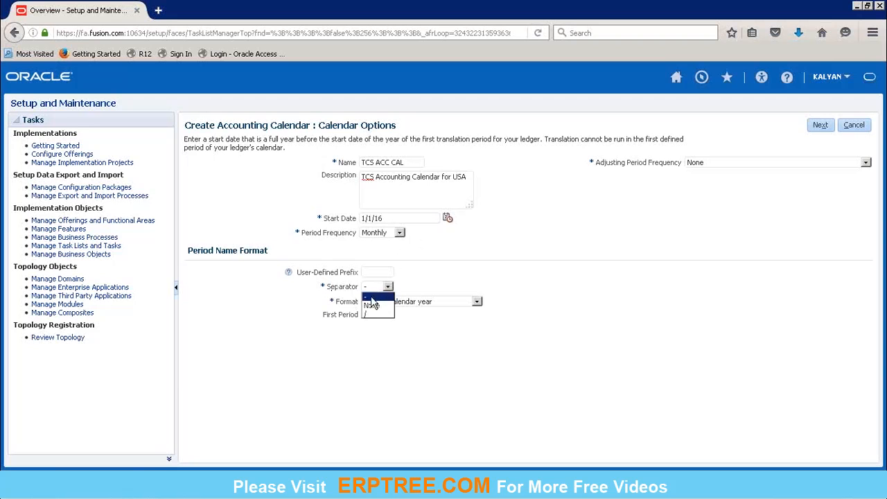
{"action": "left_click", "coordinate": [371, 298]}
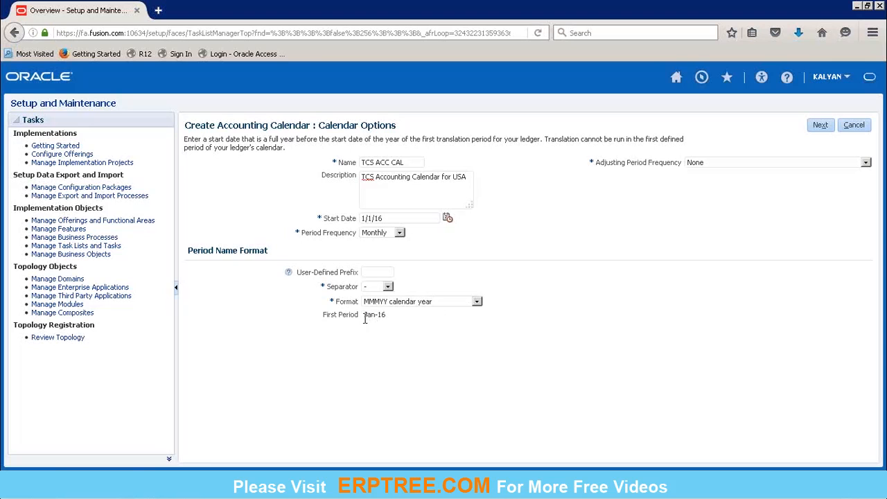
{"action": "left_click", "coordinate": [478, 302]}
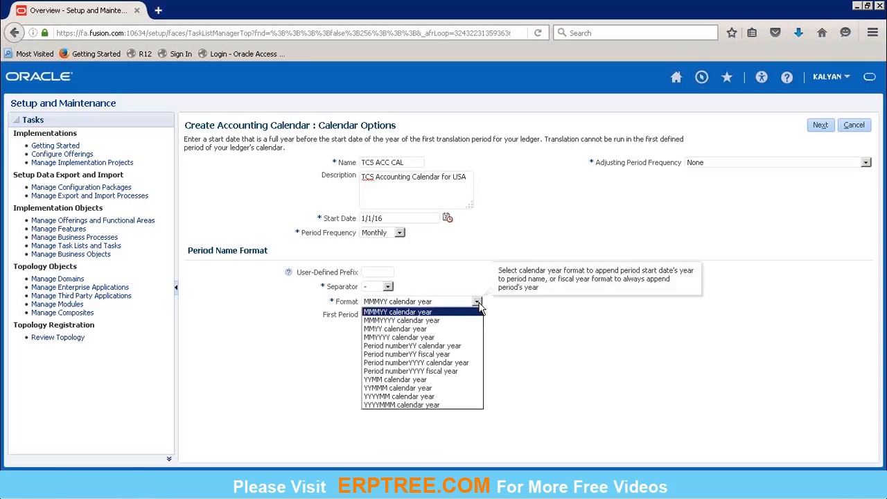
{"action": "left_click", "coordinate": [452, 322]}
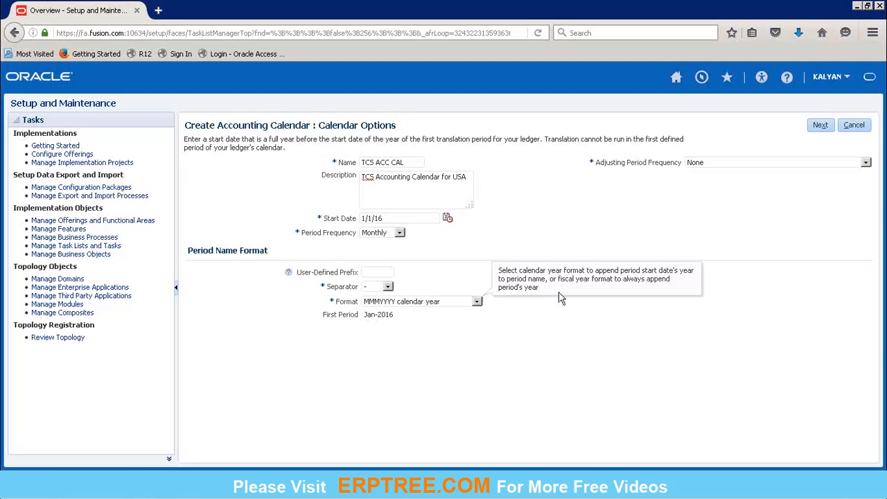
{"action": "left_click", "coordinate": [479, 302]}
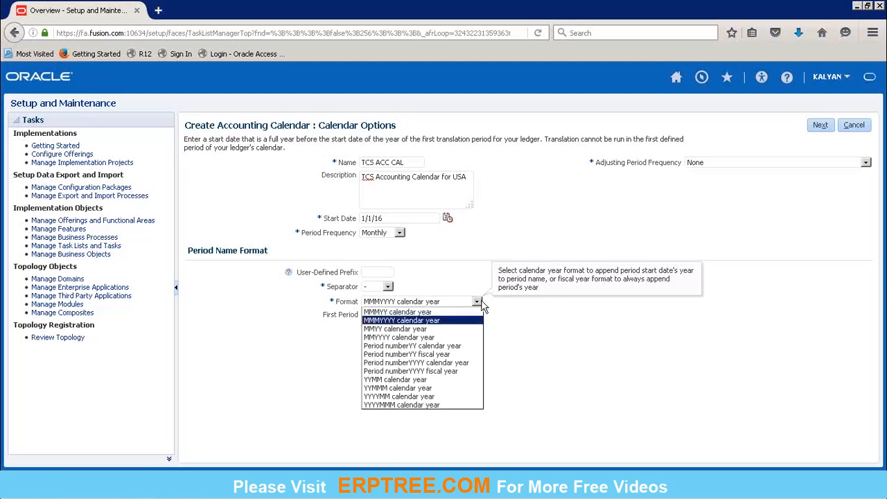
{"action": "left_click", "coordinate": [429, 328]}
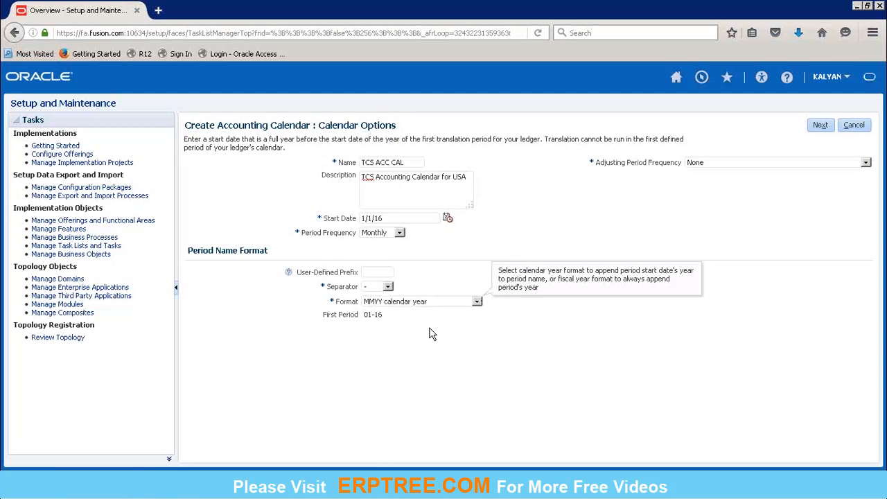
Step: Set the period name format to MMMYY calendar year and the adjusting period frequency to Once at year end
{"action": "double_click", "coordinate": [429, 329]}
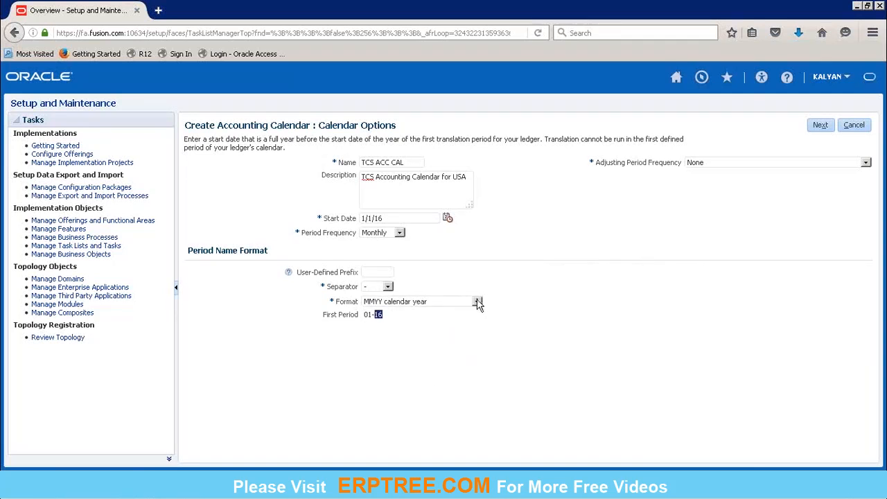
{"action": "left_click", "coordinate": [477, 303]}
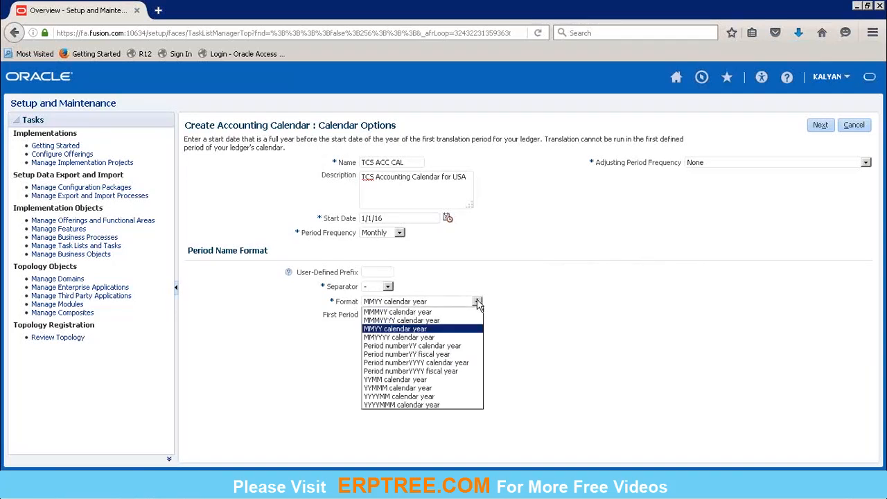
{"action": "left_click", "coordinate": [430, 312]}
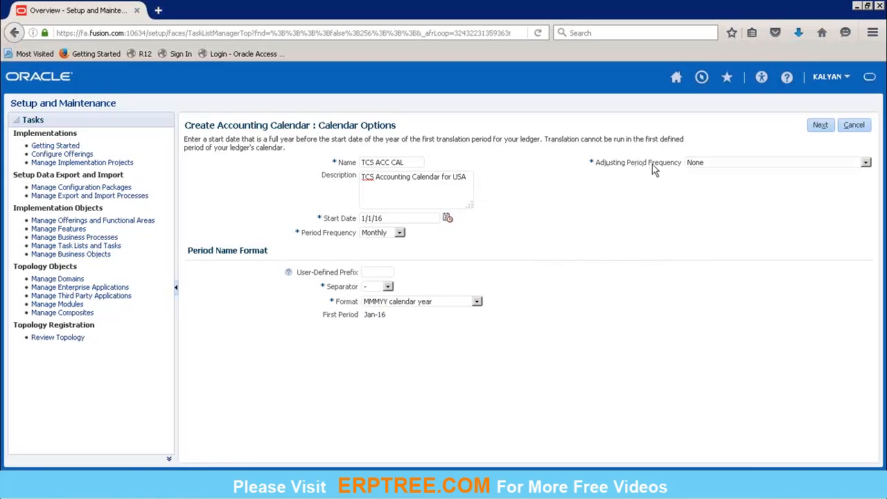
{"action": "left_click", "coordinate": [866, 164]}
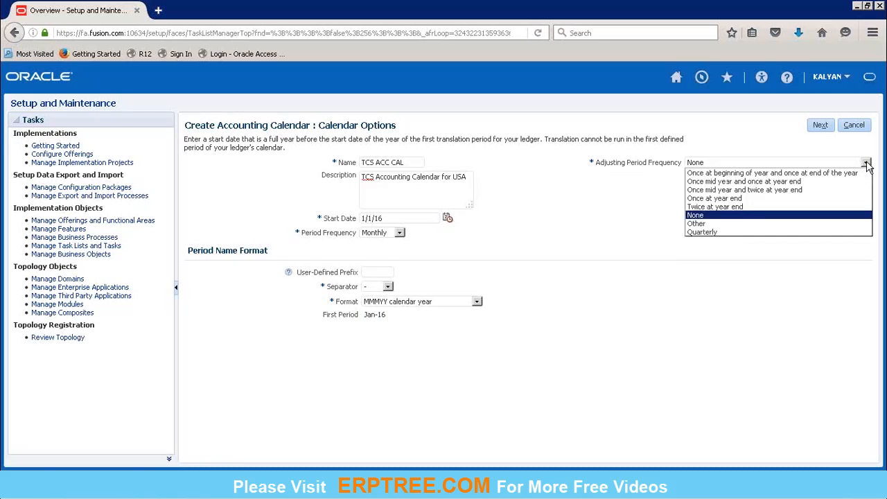
{"action": "key", "text": "Down"}
{"action": "key", "text": "Down"}
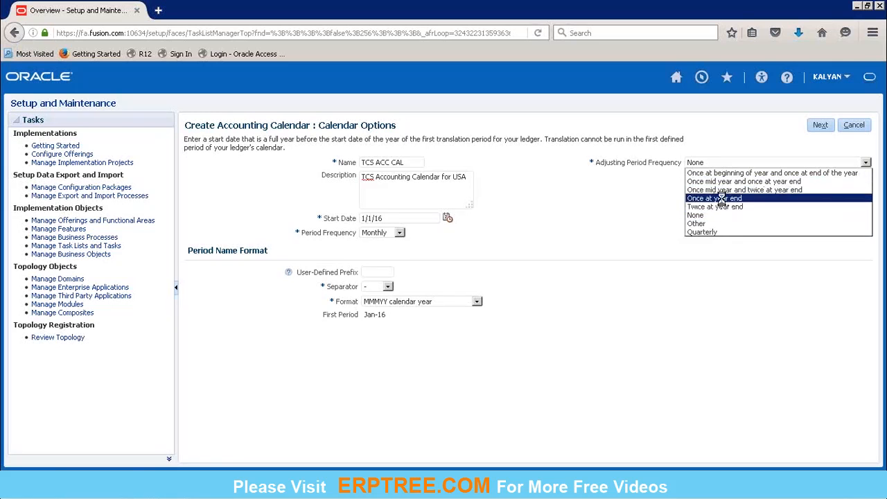
{"action": "left_click", "coordinate": [721, 199]}
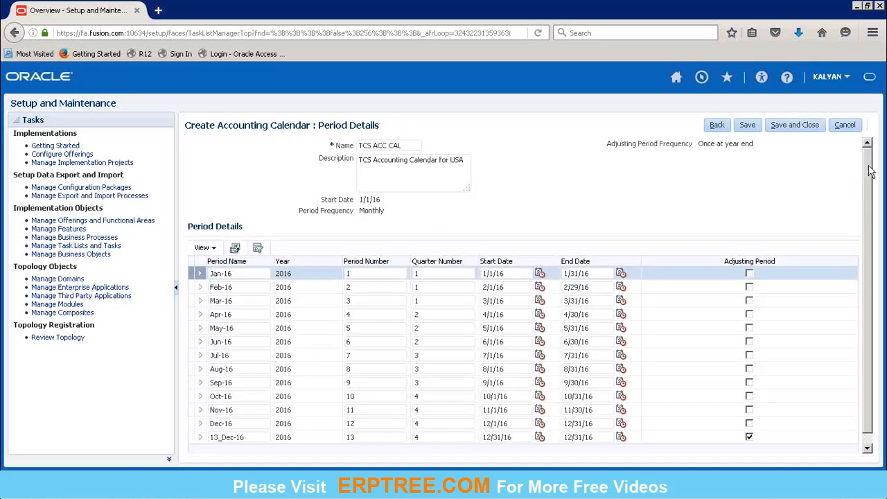
Step: Check the generated 2016 periods of TCS ACC CAL, then save and close the new calendar
{"action": "scroll", "coordinate": [870, 177], "scroll_direction": "down", "scroll_amount": 1}
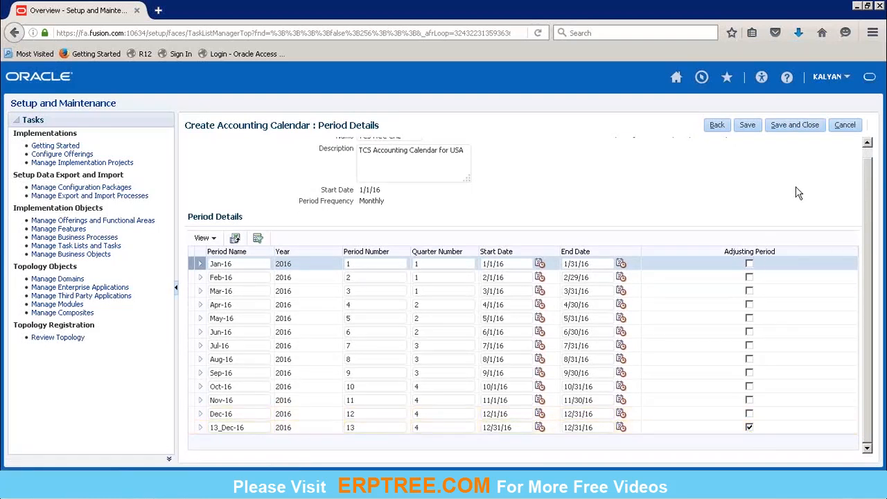
{"action": "left_click", "coordinate": [748, 126]}
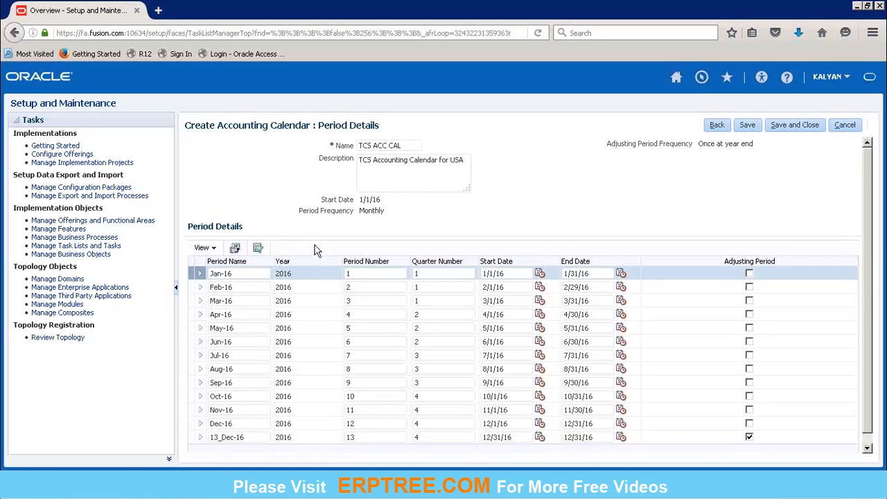
{"action": "left_click", "coordinate": [794, 128]}
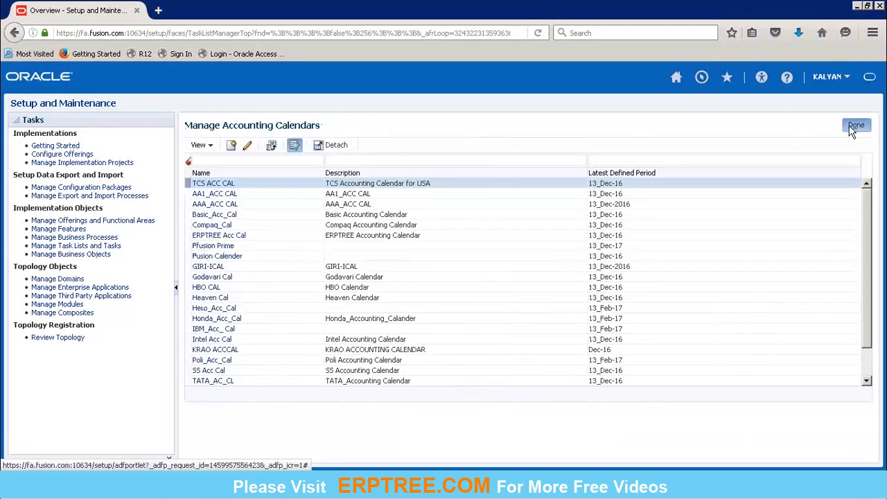
Step: Reopen TCS ACC CAL and examine its 2016 periods down to the 13_Dec-16 adjusting period, then close the calendar
{"action": "left_click", "coordinate": [213, 185]}
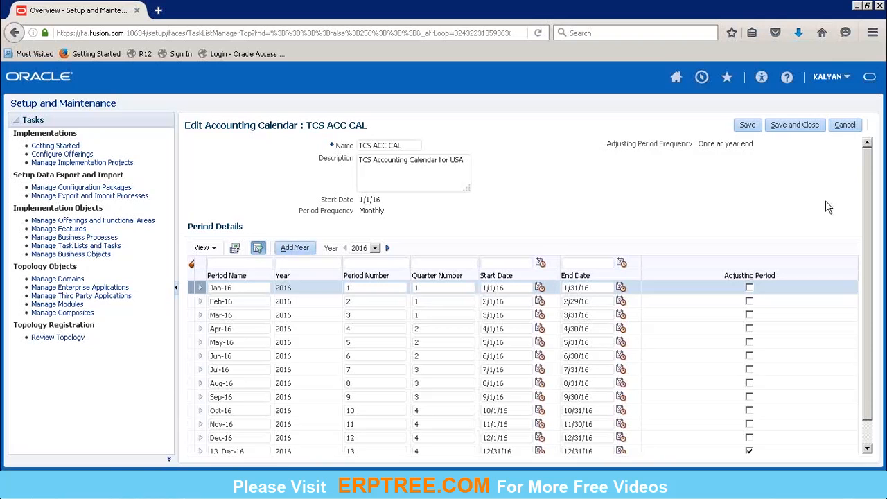
{"action": "scroll", "coordinate": [868, 208], "scroll_direction": "down", "scroll_amount": 1}
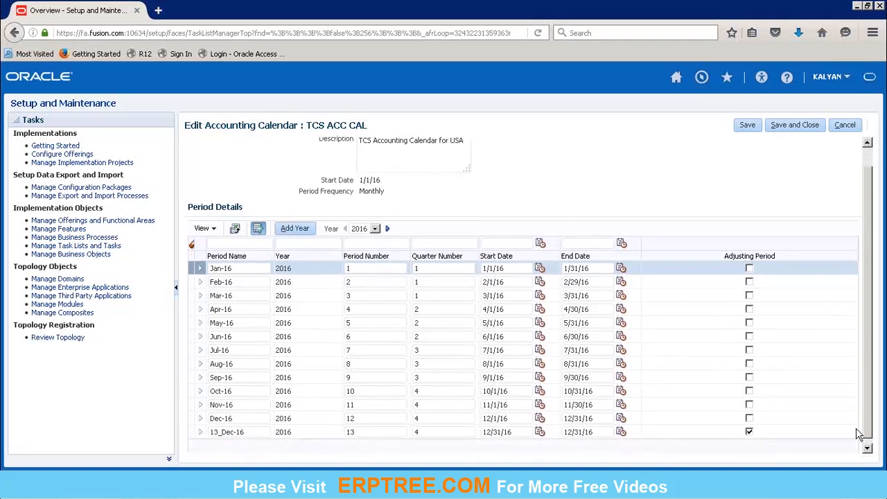
{"action": "scroll", "coordinate": [861, 440], "scroll_direction": "down", "scroll_amount": 1}
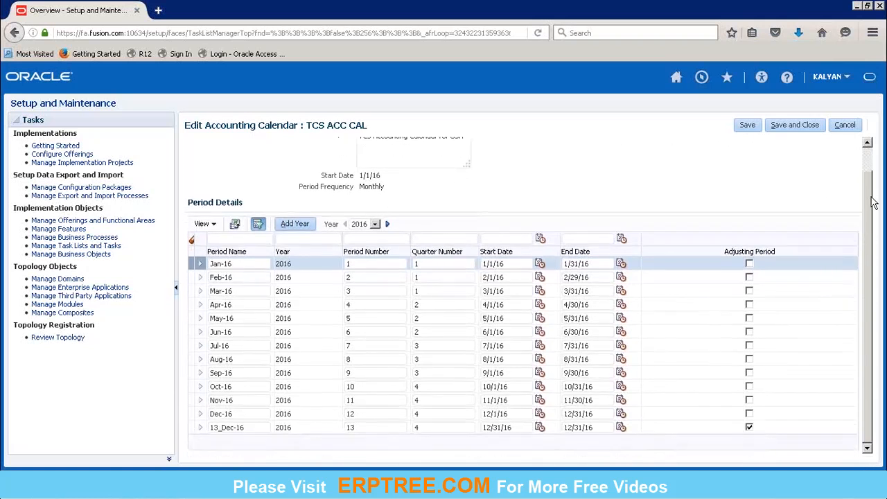
{"action": "scroll", "coordinate": [873, 202], "scroll_direction": "up", "scroll_amount": 2}
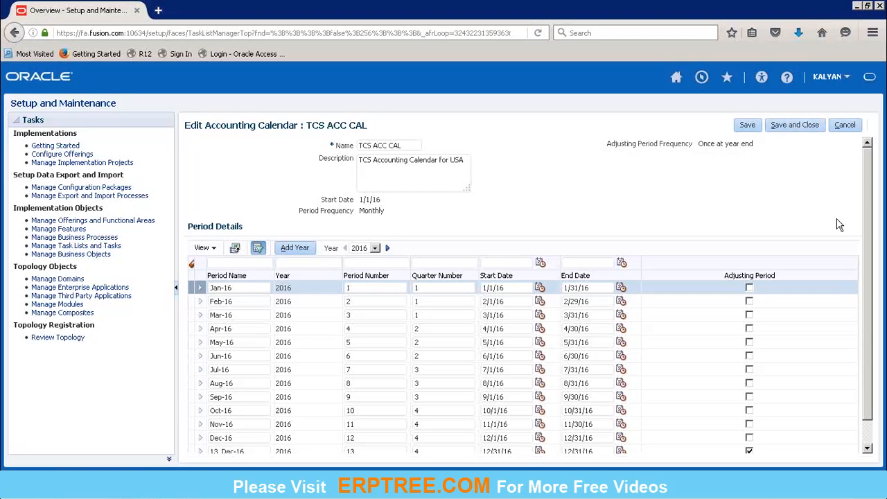
{"action": "left_click_drag", "start_coordinate": [870, 222], "coordinate": [870, 269]}
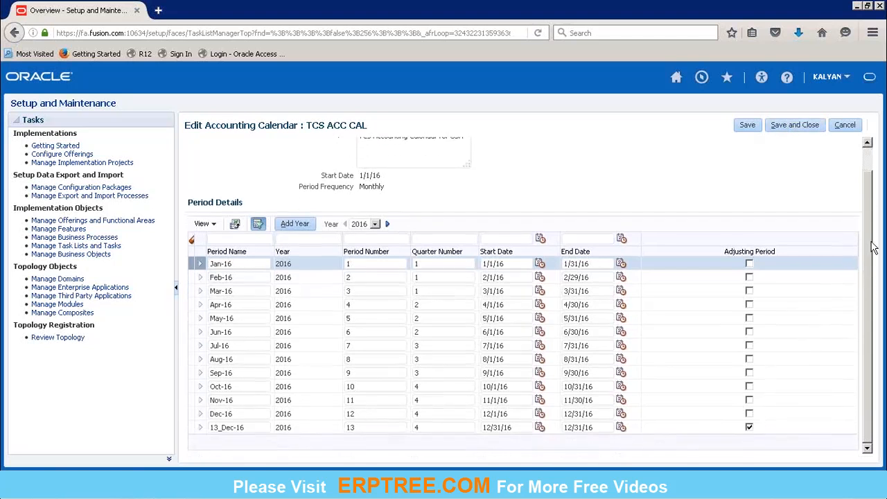
{"action": "left_click", "coordinate": [871, 166]}
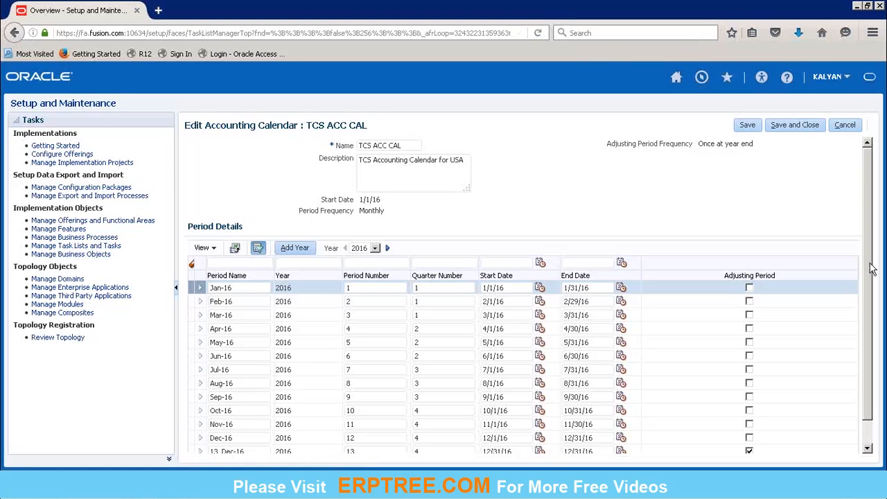
{"action": "scroll", "coordinate": [872, 273], "scroll_direction": "down", "scroll_amount": 1}
{"action": "scroll", "coordinate": [872, 298], "scroll_direction": "down", "scroll_amount": 2}
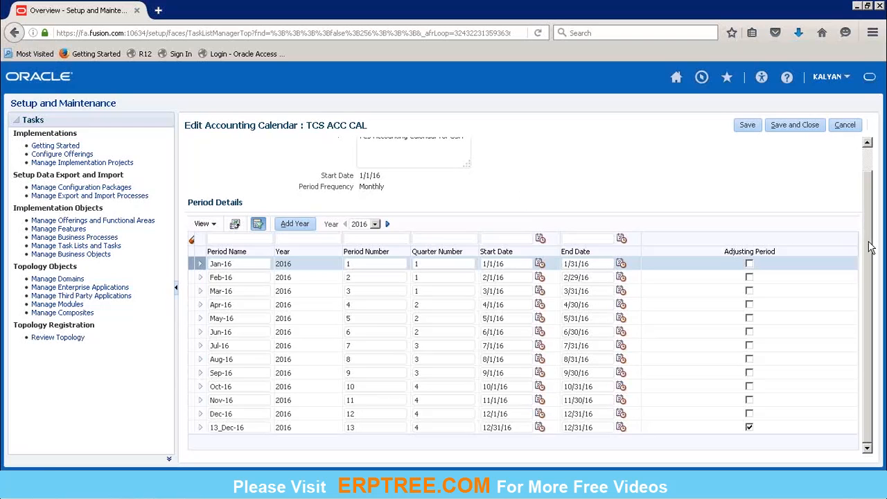
{"action": "mouse_move", "coordinate": [872, 248]}
{"action": "left_mouse_down"}
{"action": "mouse_move", "coordinate": [871, 232]}
{"action": "mouse_move", "coordinate": [873, 259]}
{"action": "left_mouse_up"}
{"action": "left_click_drag", "start_coordinate": [877, 232], "coordinate": [874, 185]}
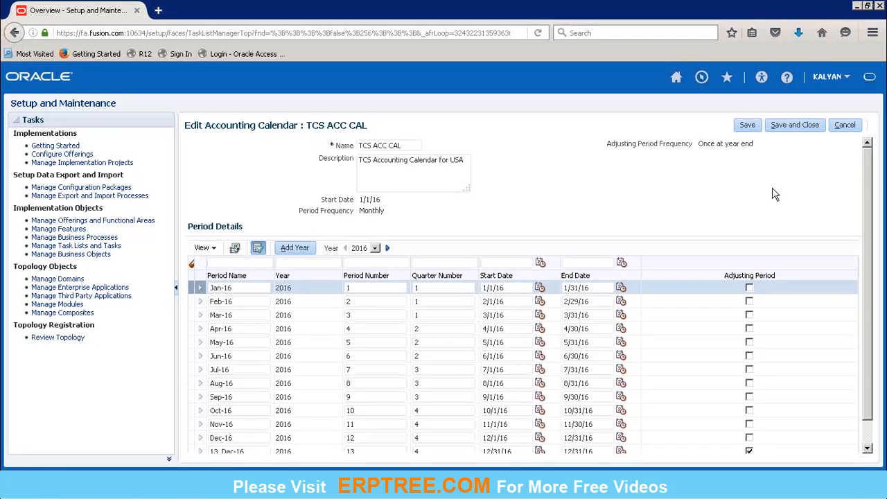
{"action": "left_click_drag", "start_coordinate": [871, 189], "coordinate": [871, 234]}
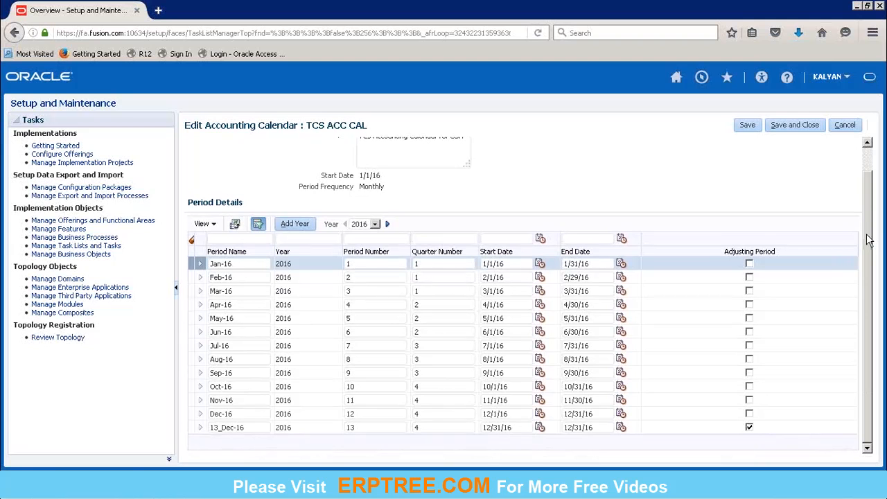
{"action": "triple_click", "coordinate": [244, 427]}
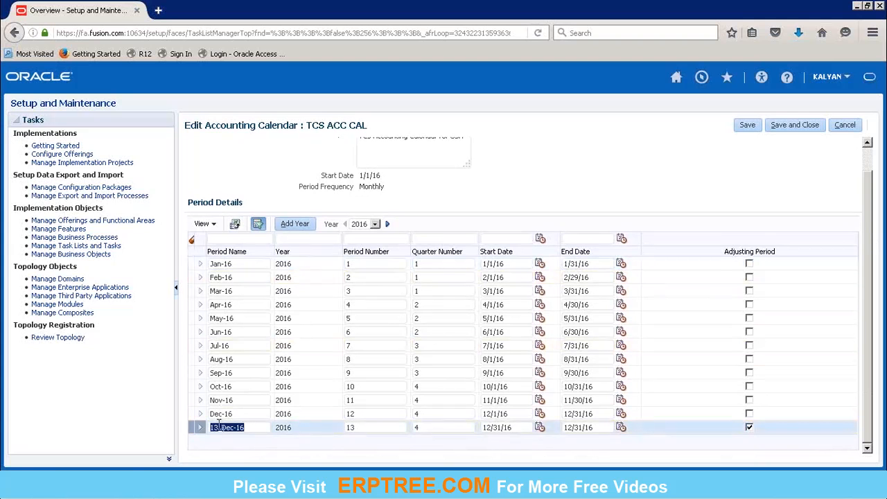
{"action": "left_click", "coordinate": [219, 426]}
{"action": "left_click", "coordinate": [794, 129]}
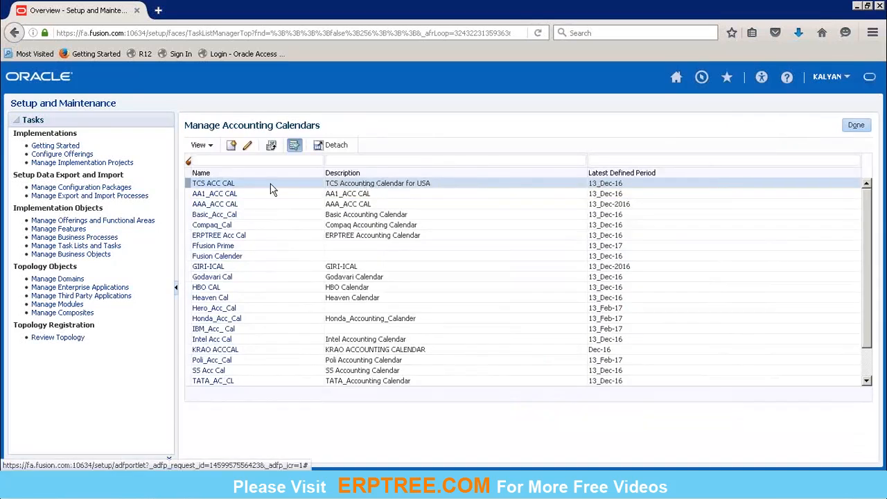
Step: Reopen TCS ACC CAL to check its period frequency, then close it and return to the implementation project
{"action": "left_click", "coordinate": [211, 185]}
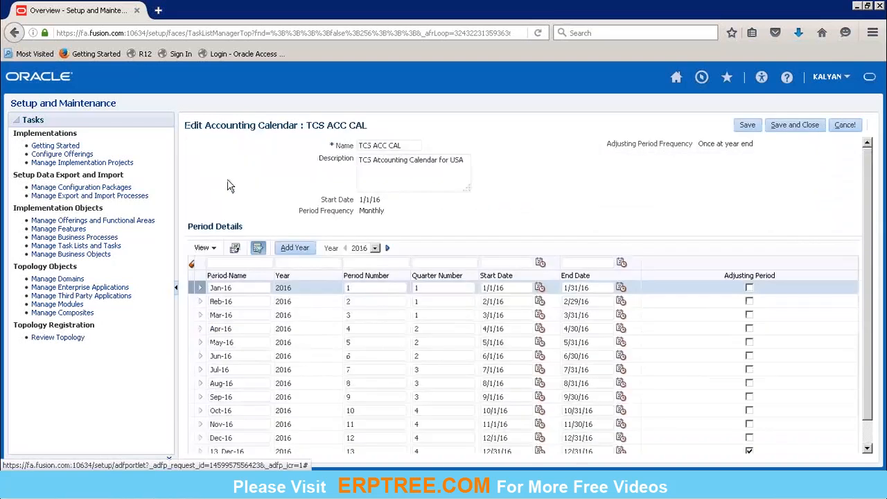
{"action": "double_click", "coordinate": [376, 213]}
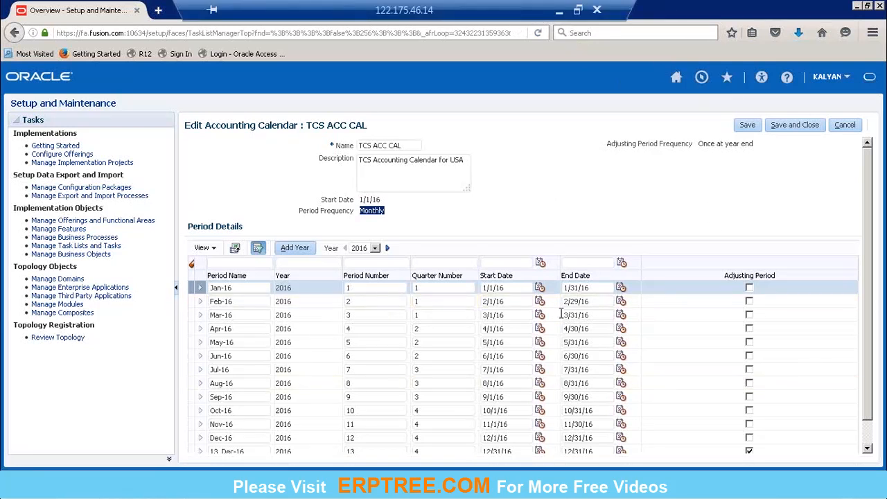
{"action": "left_click", "coordinate": [547, 163]}
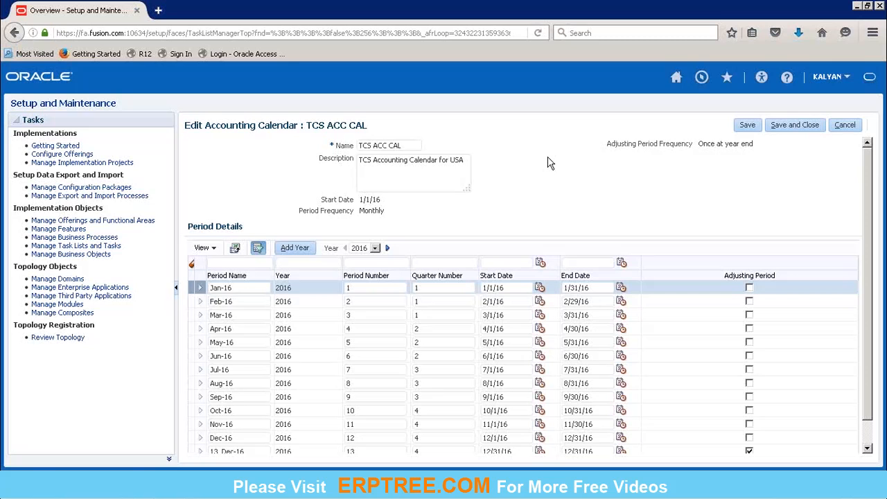
{"action": "left_click", "coordinate": [797, 130]}
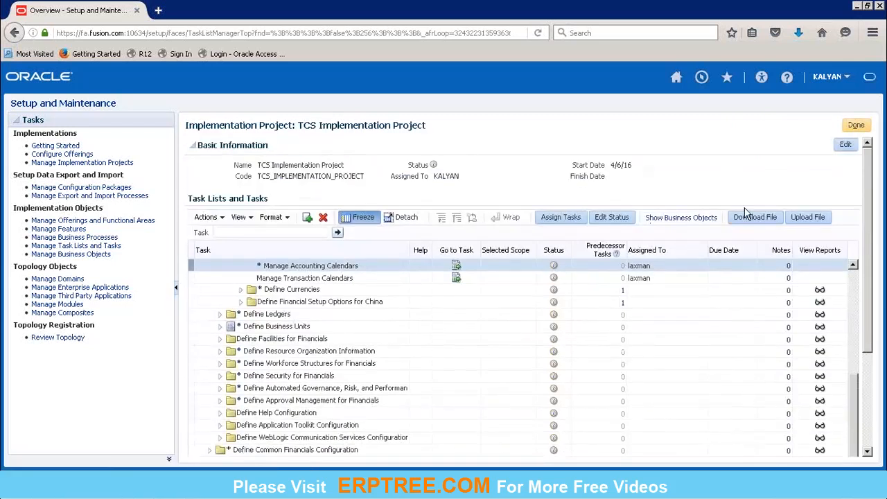
Step: Expand Define Currencies, search the project for "Manage Currencies", and go to that task from its Financials entry
{"action": "left_click", "coordinate": [241, 291]}
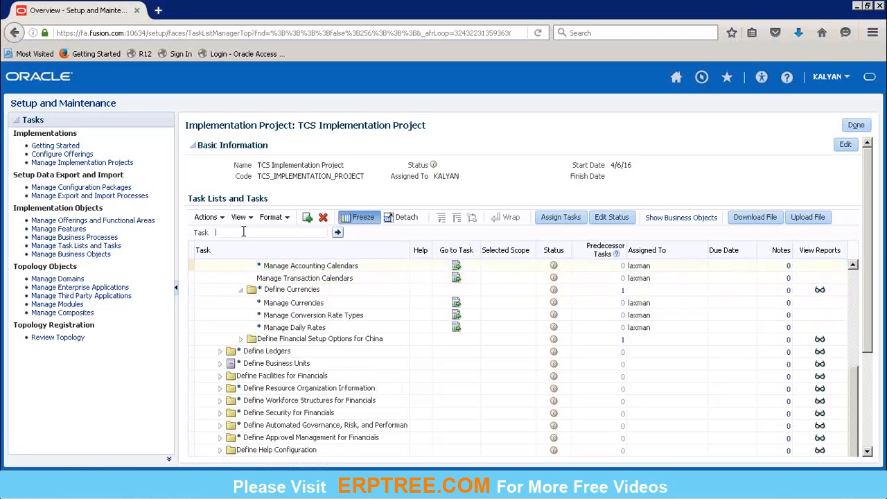
{"action": "type", "text": "m"}
{"action": "key", "text": "BackSpace"}
{"action": "type", "text": "Manage Currencies"}
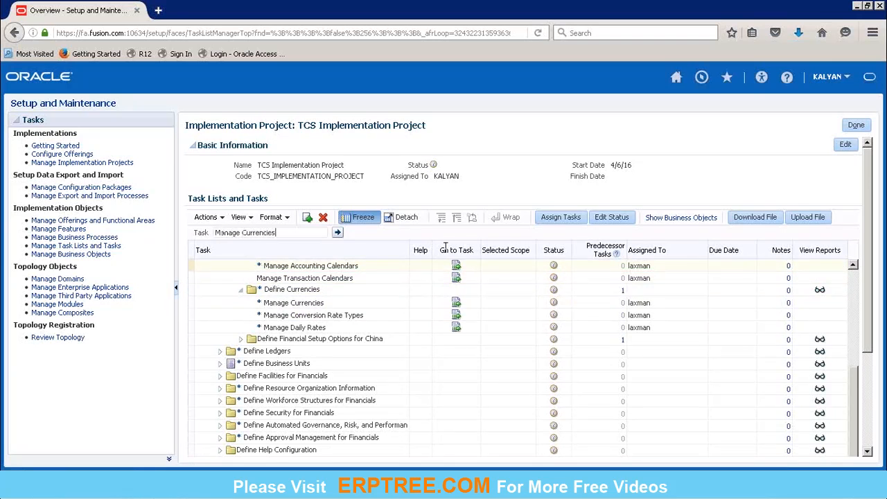
{"action": "left_click", "coordinate": [339, 234]}
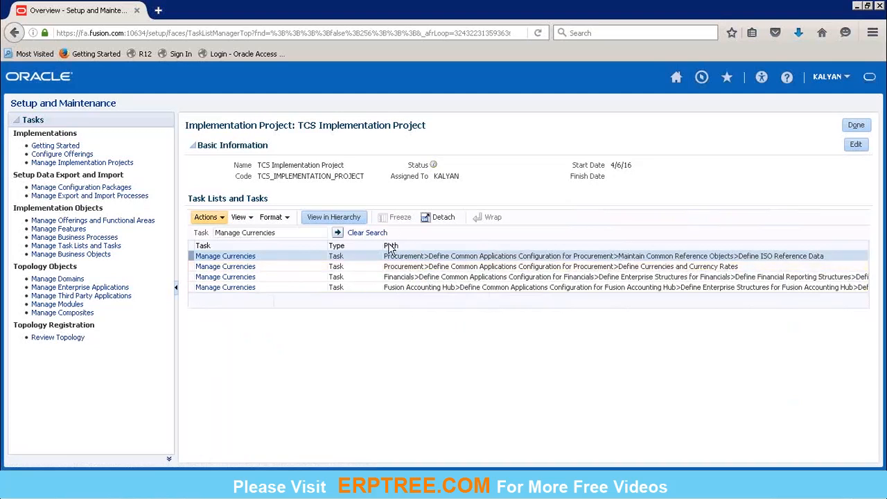
{"action": "left_click", "coordinate": [225, 278]}
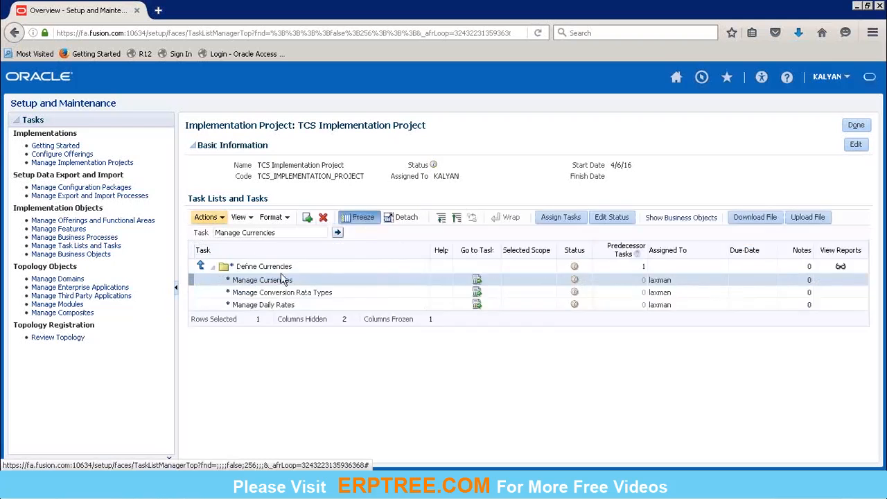
{"action": "left_click", "coordinate": [477, 280]}
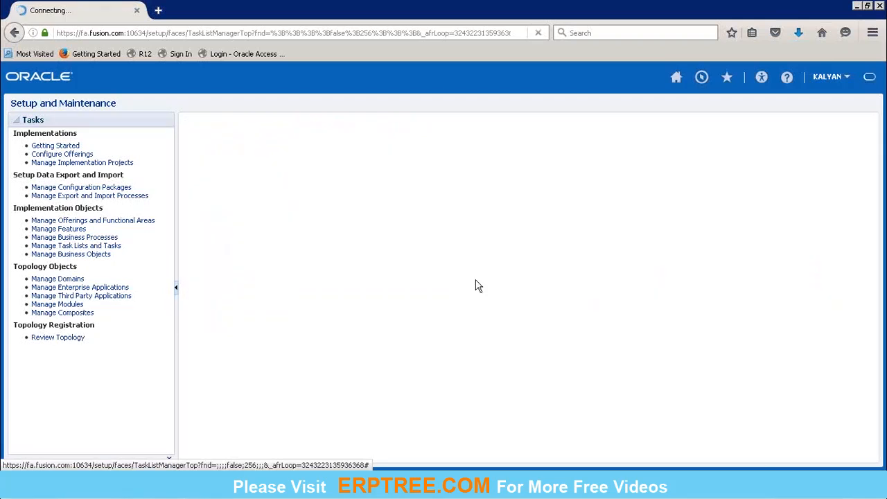
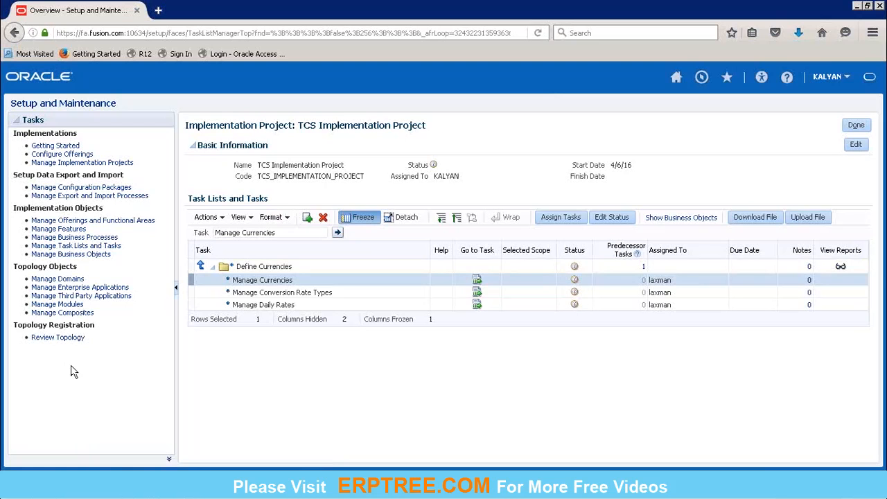
Step: Switch to a new Notepad note and write the heading "Date-Description Amount", with a hyphen between the first two words
{"action": "key", "text": "super"}
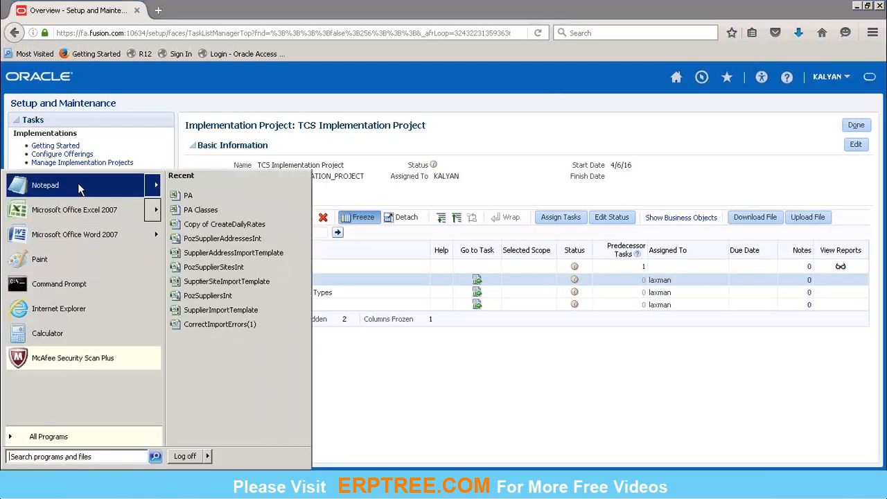
{"action": "left_click", "coordinate": [79, 184]}
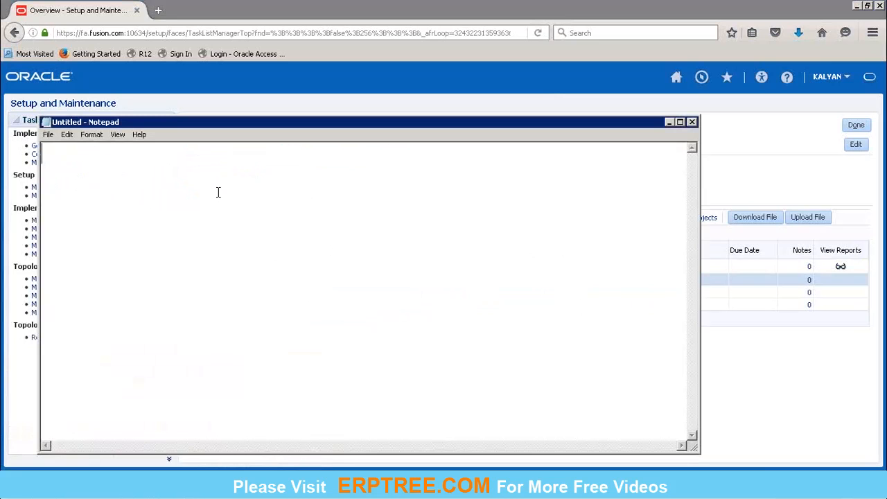
{"action": "type", "text": "Data"}
{"action": "key", "text": "BackSpace"}
{"action": "type", "text": "e"}
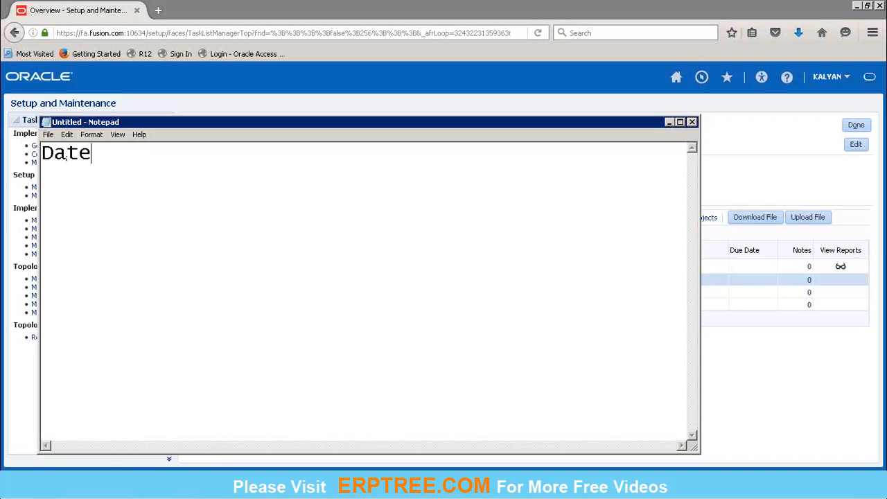
{"action": "type", "text": " Description"}
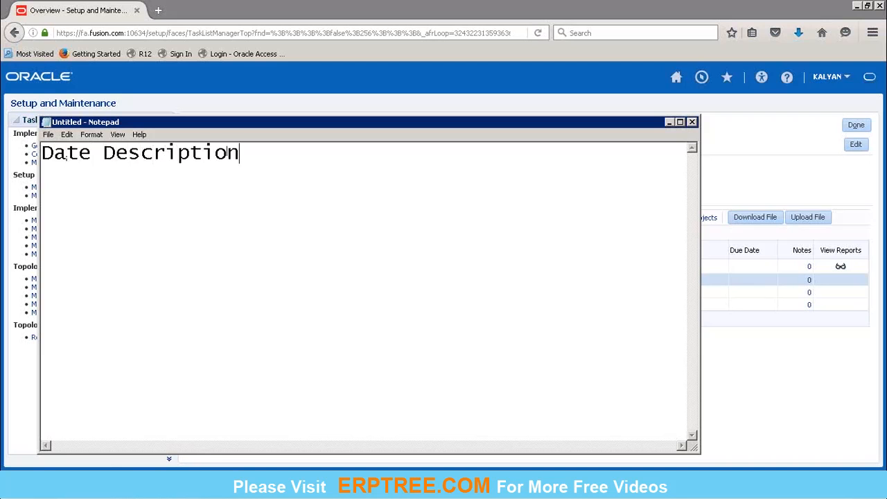
{"action": "type", "text": " Amount"}
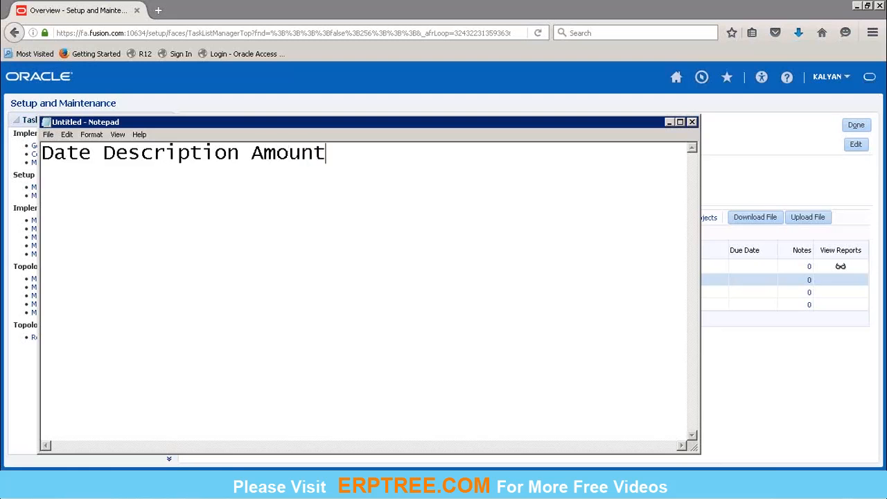
{"action": "left_click", "coordinate": [101, 155]}
{"action": "key", "text": "BackSpace"}
{"action": "type", "text": "-"}
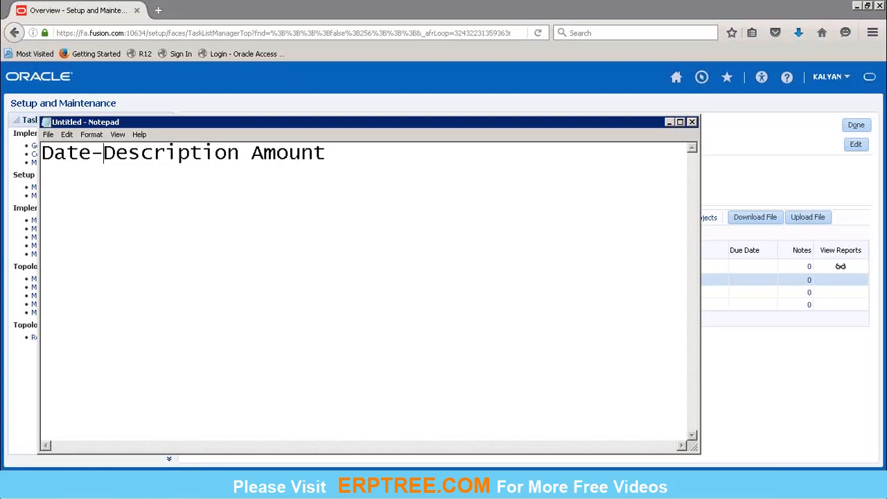